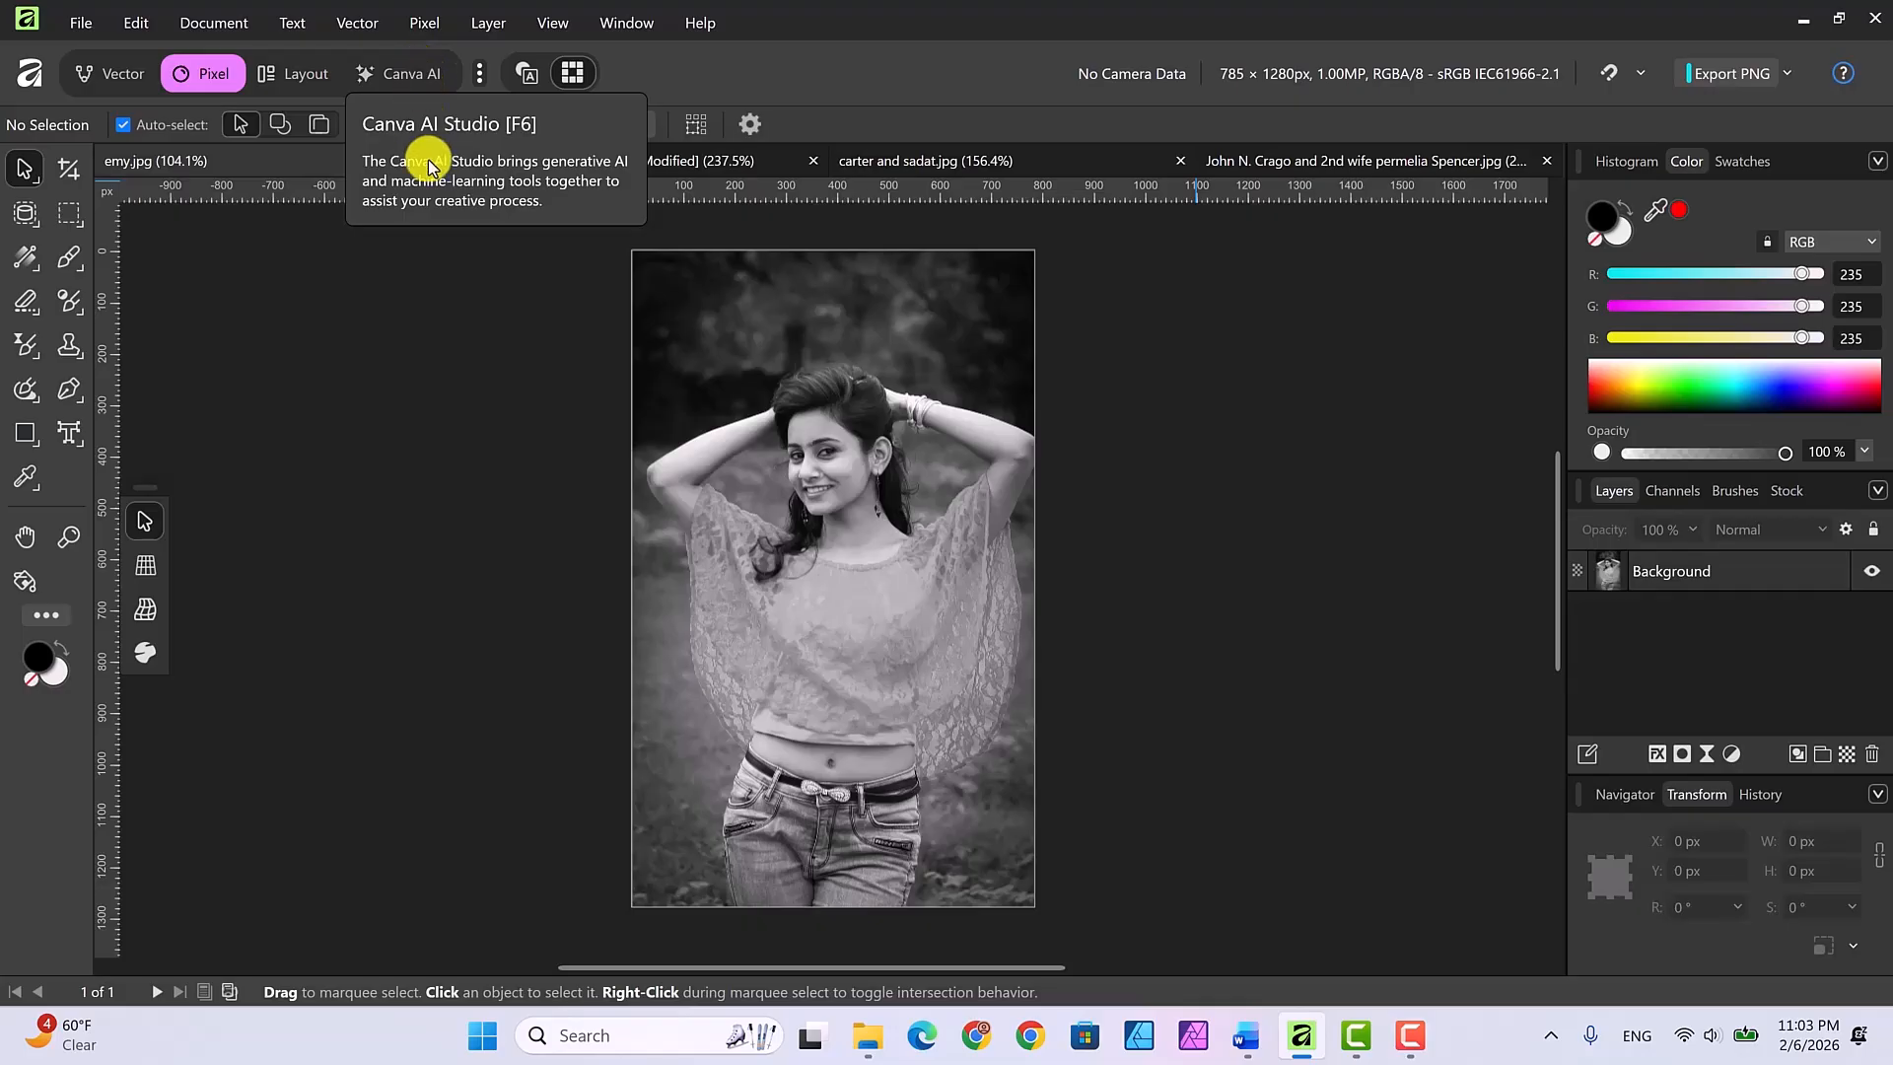
Look over the tools in the Canva AI studio and return to the Pixel studio
{"action": "left_click", "coordinate": [372, 80]}
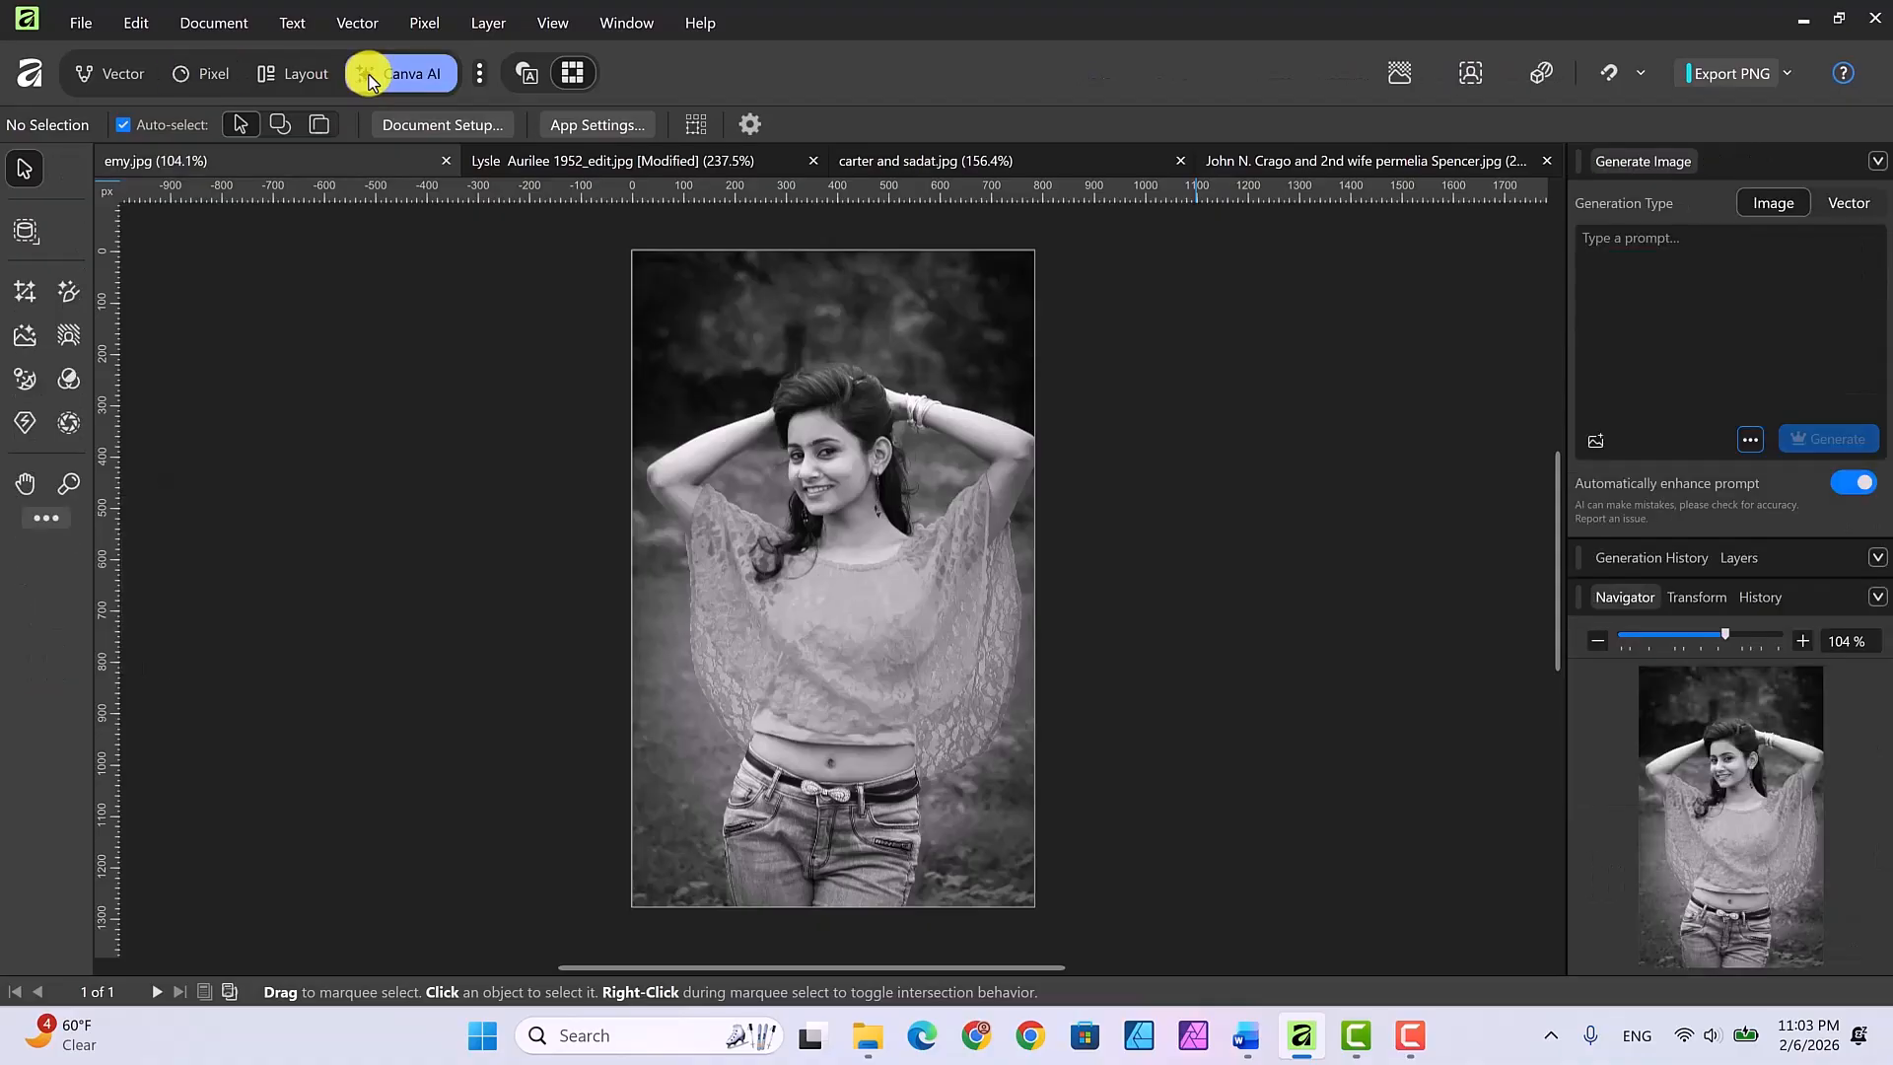
{"action": "left_click", "coordinate": [207, 77]}
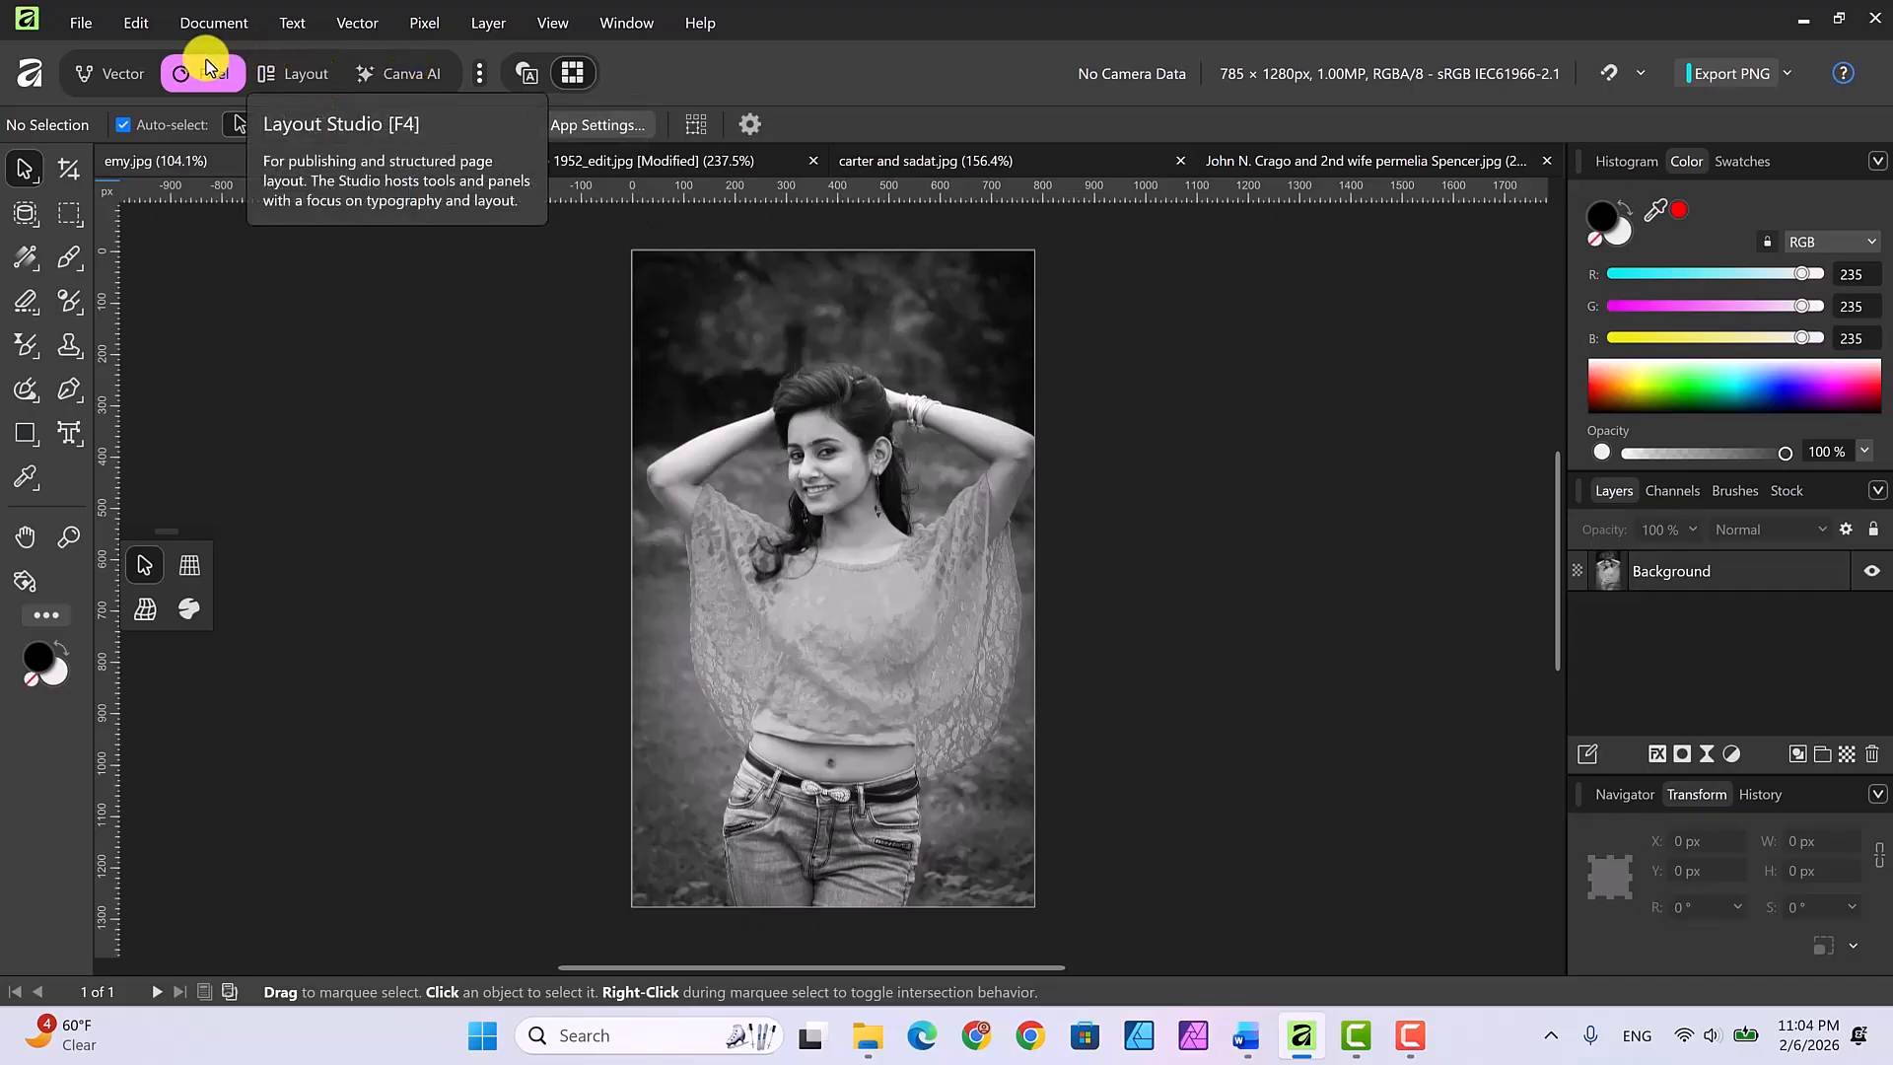
Check the Machine Learning settings for the installation of the Colorization model, and close the settings
{"action": "left_click", "coordinate": [135, 24]}
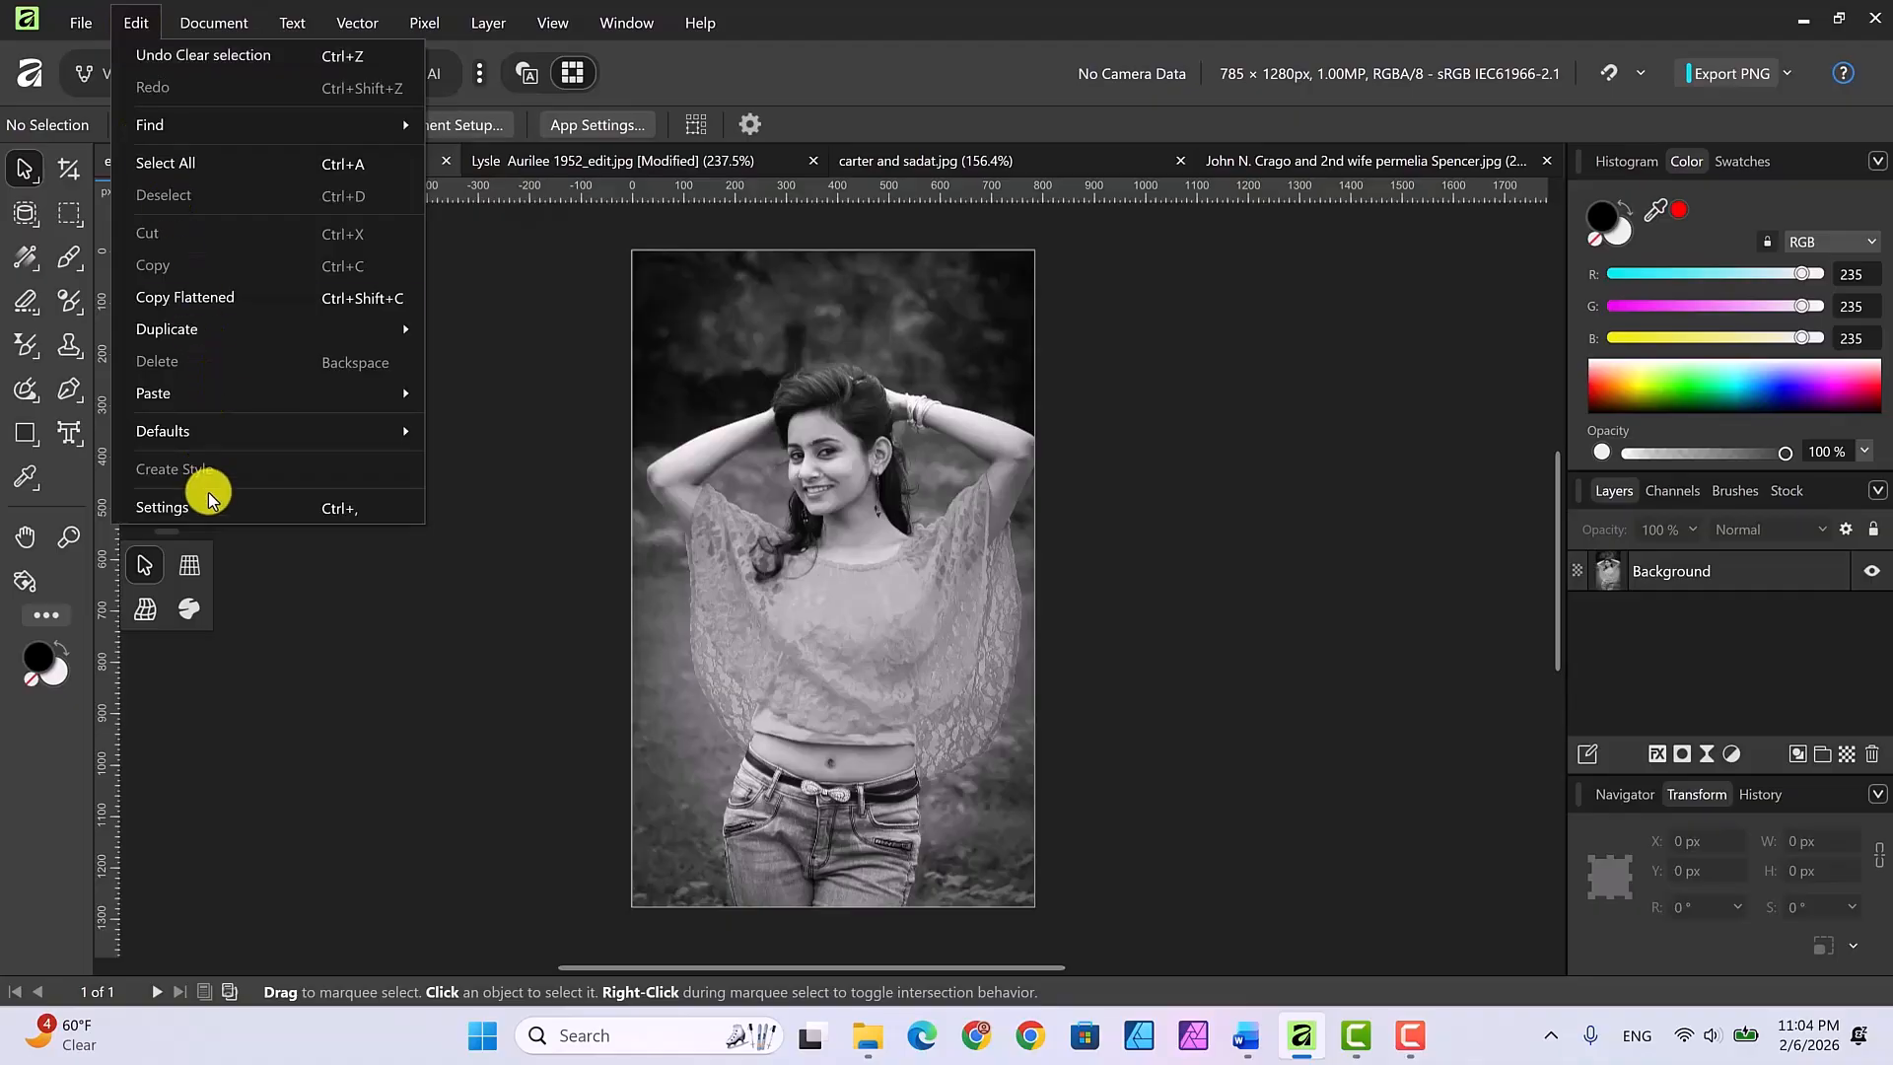
{"action": "left_click", "coordinate": [177, 510]}
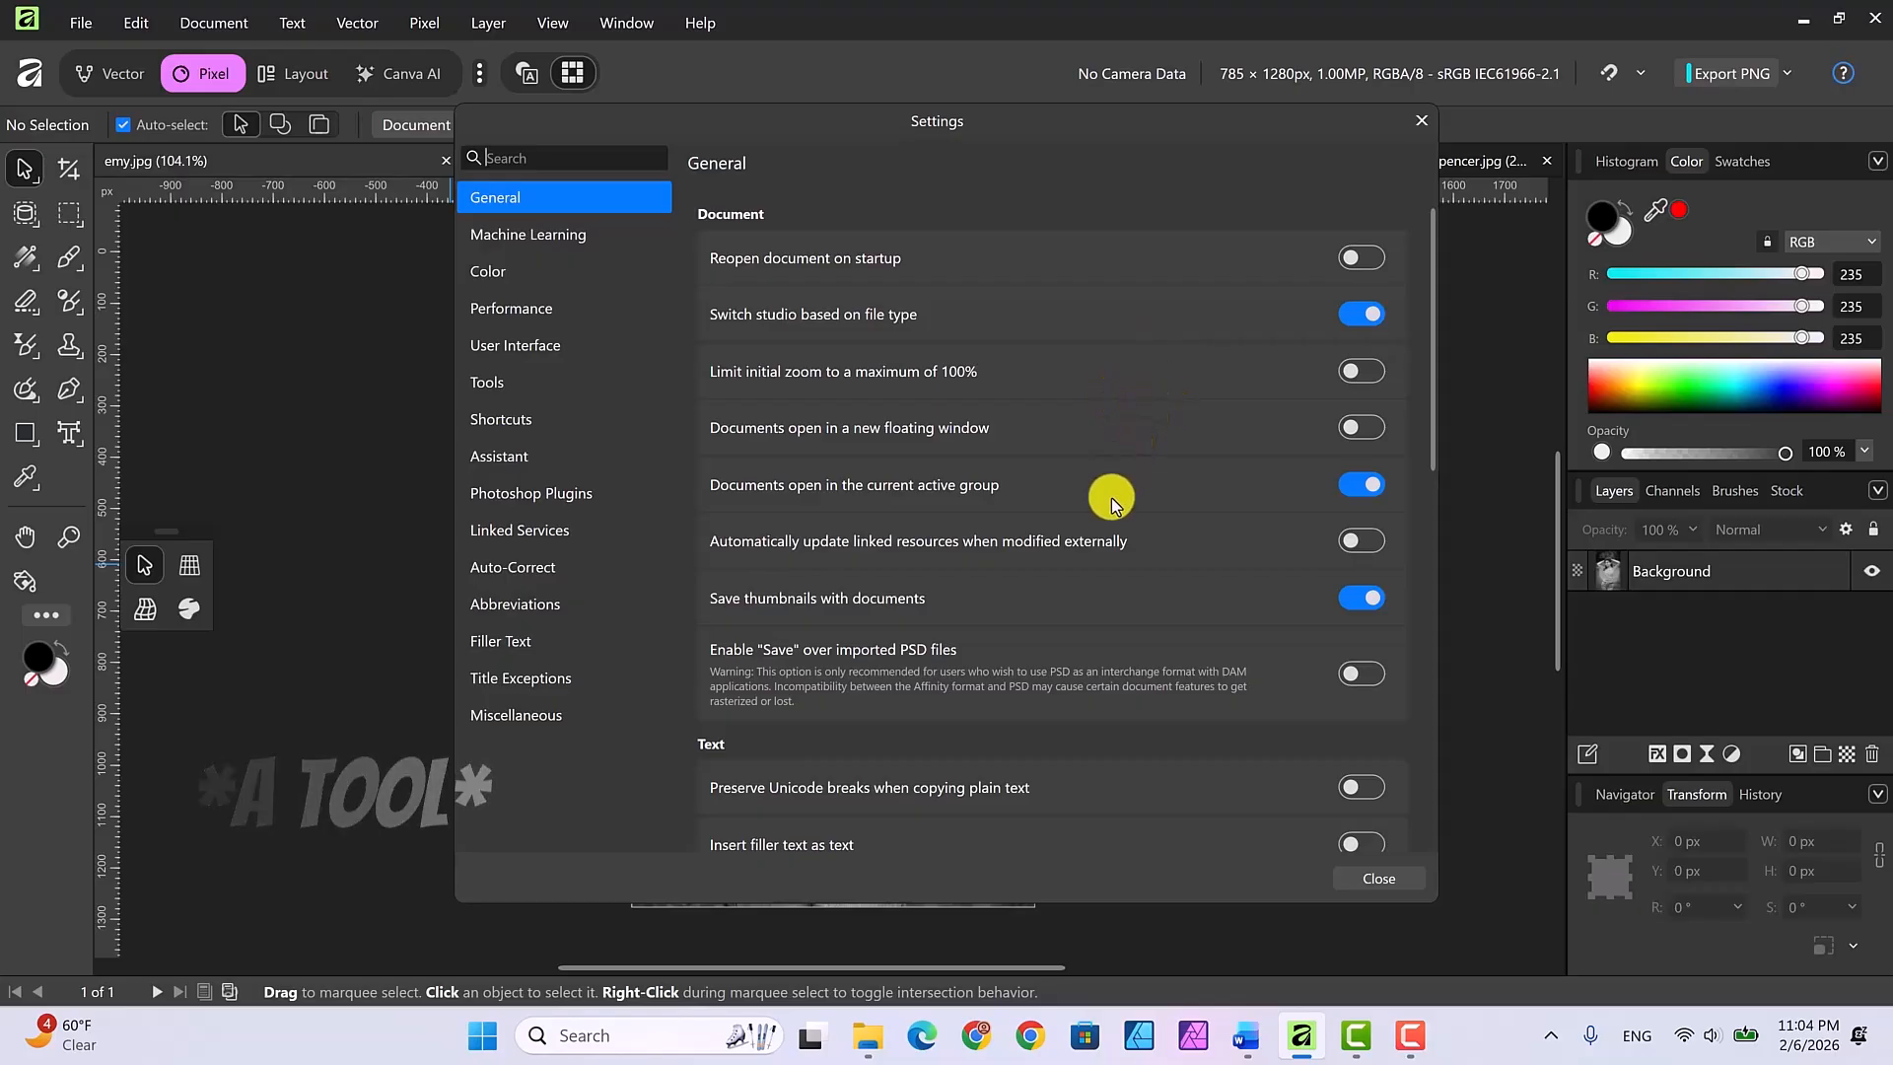
{"action": "left_click", "coordinate": [542, 235]}
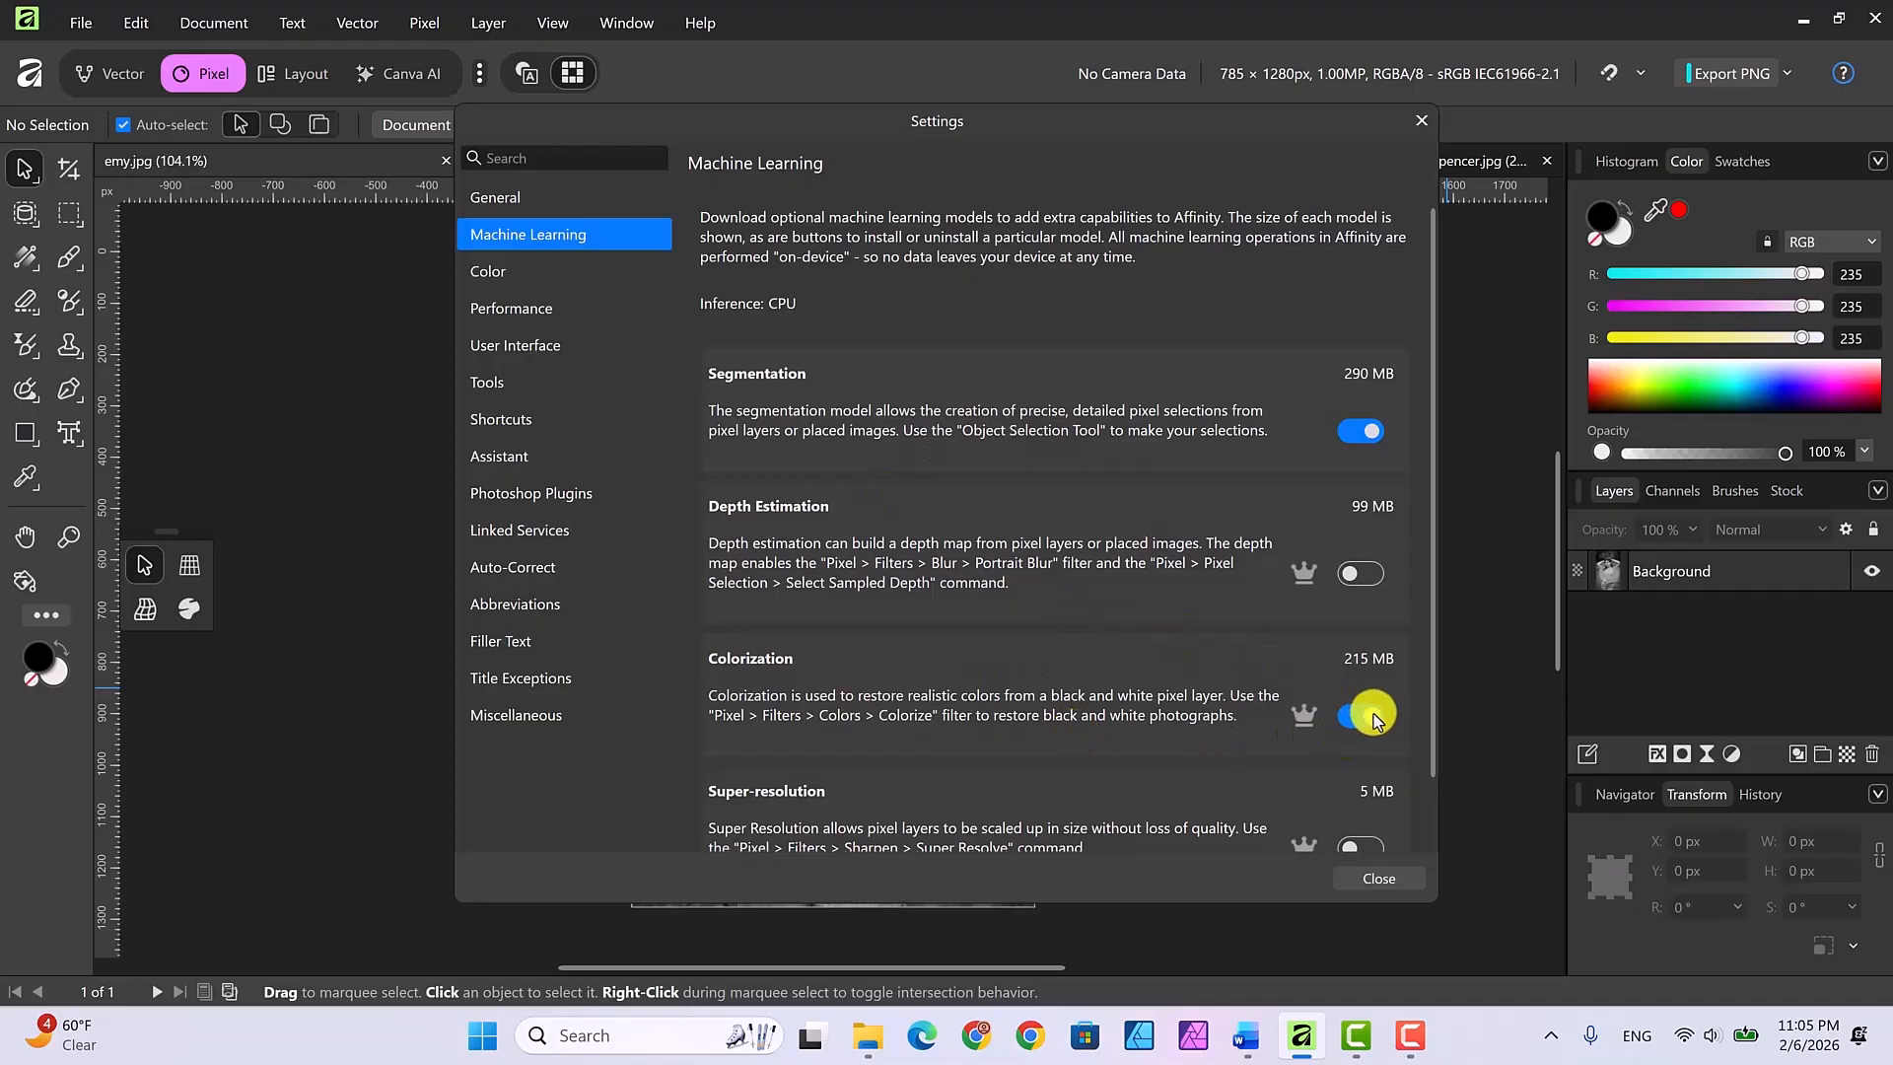
{"action": "left_click", "coordinate": [1377, 879]}
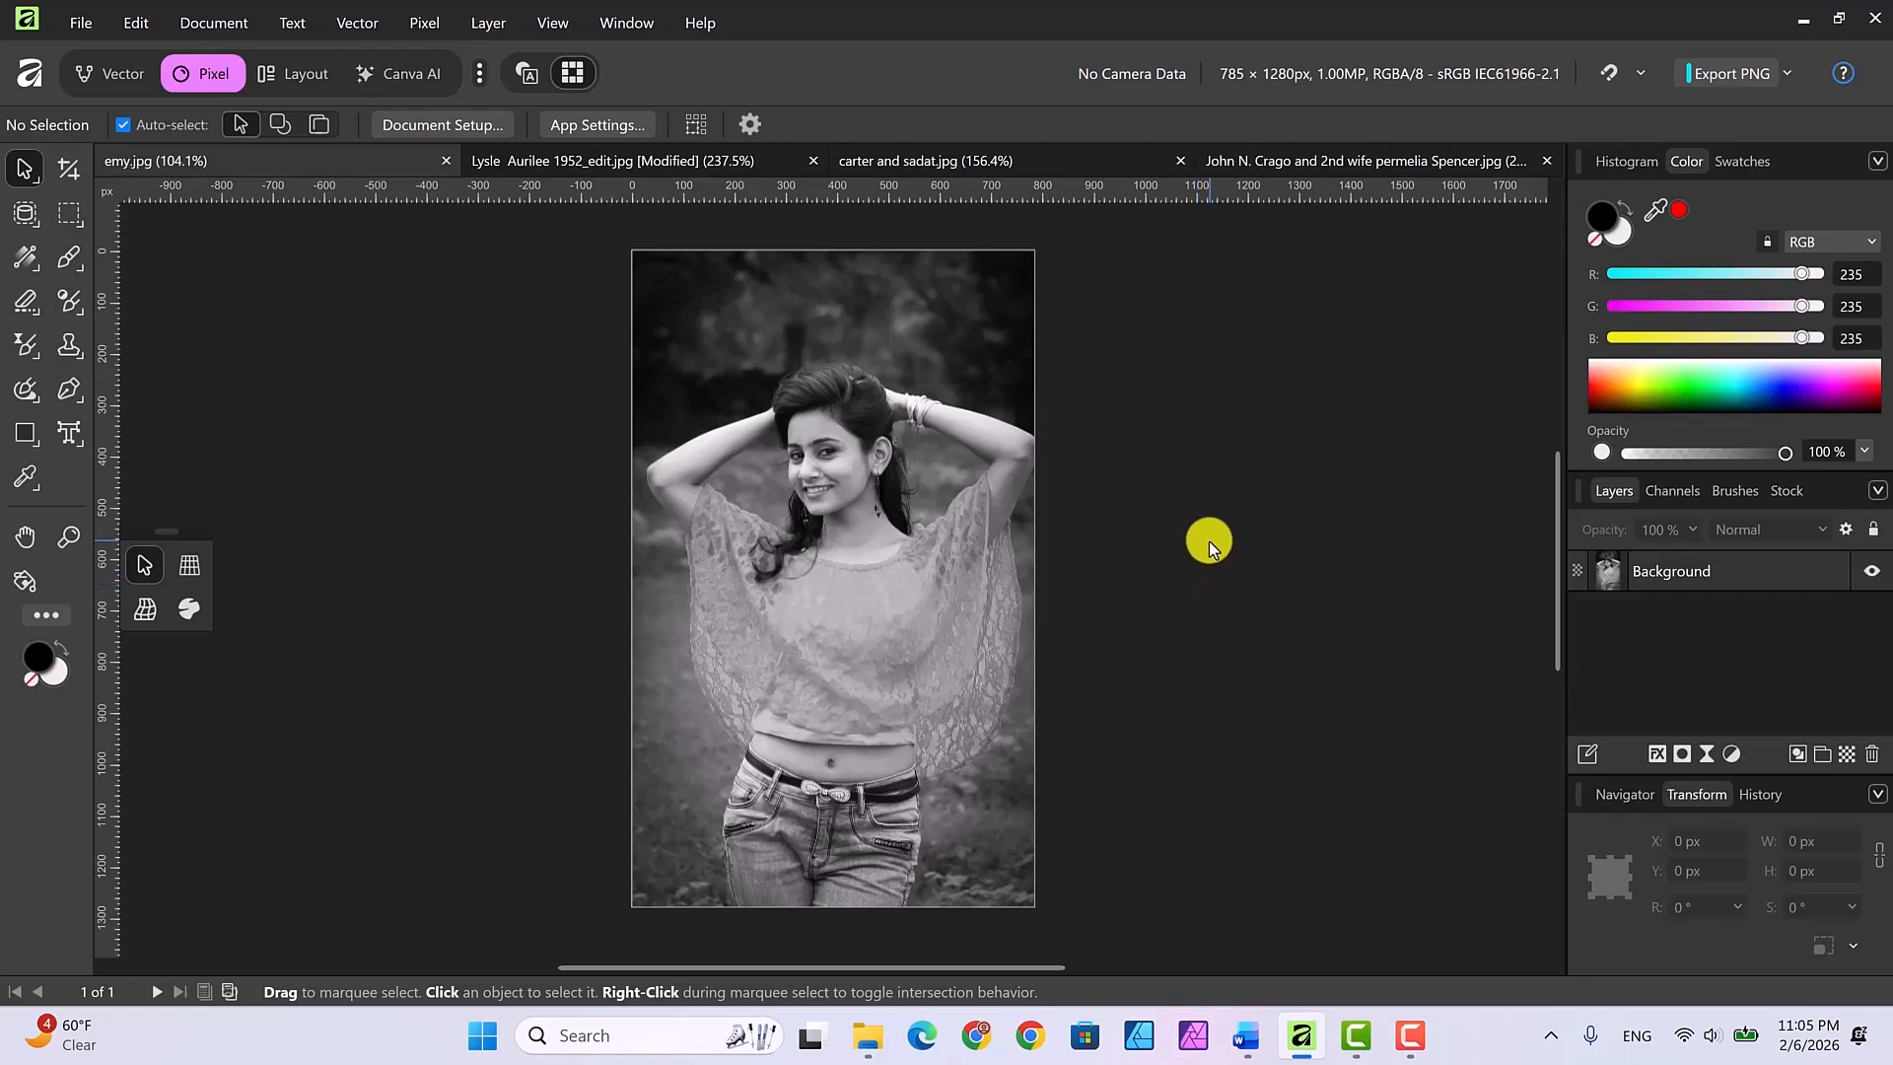
Start the Colorize filter on the woman's portrait in emy.jpg and show a side-by-side before and after preview
{"action": "left_click", "coordinate": [1689, 577]}
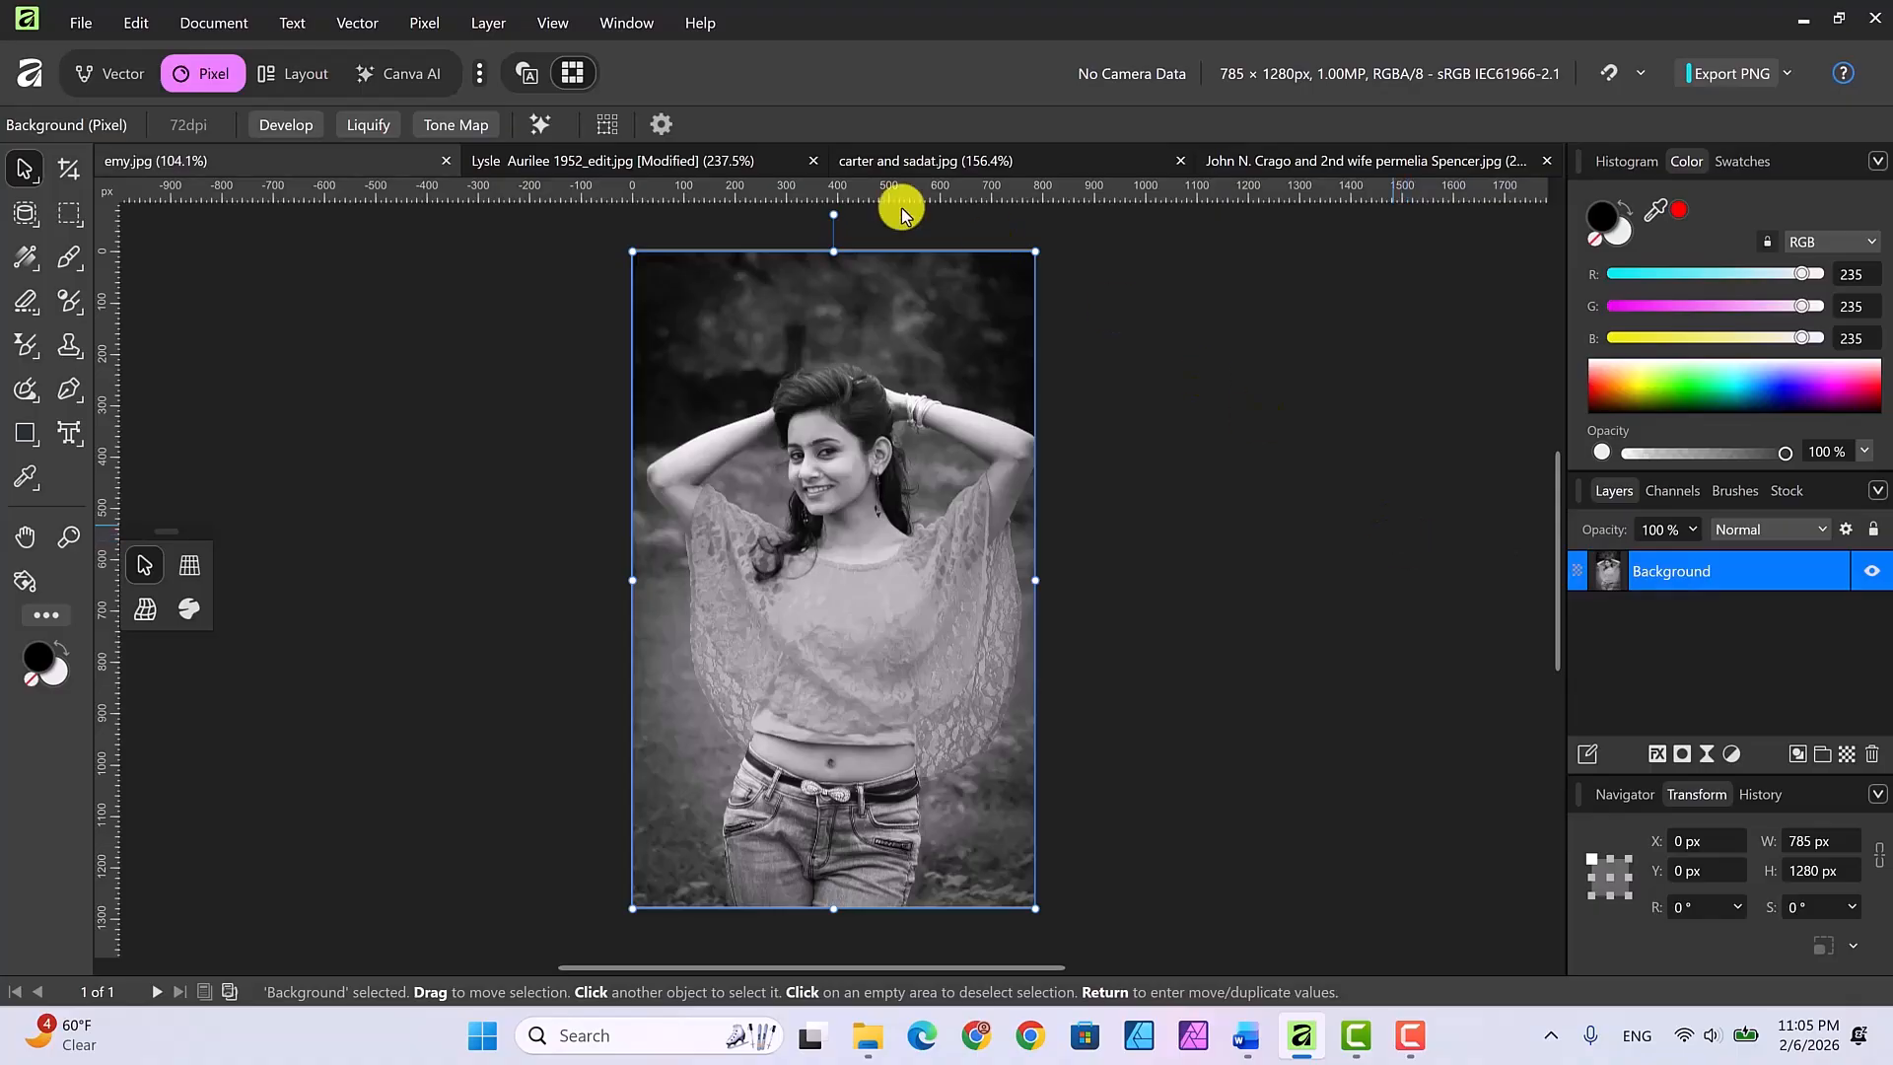
{"action": "left_click", "coordinate": [537, 124]}
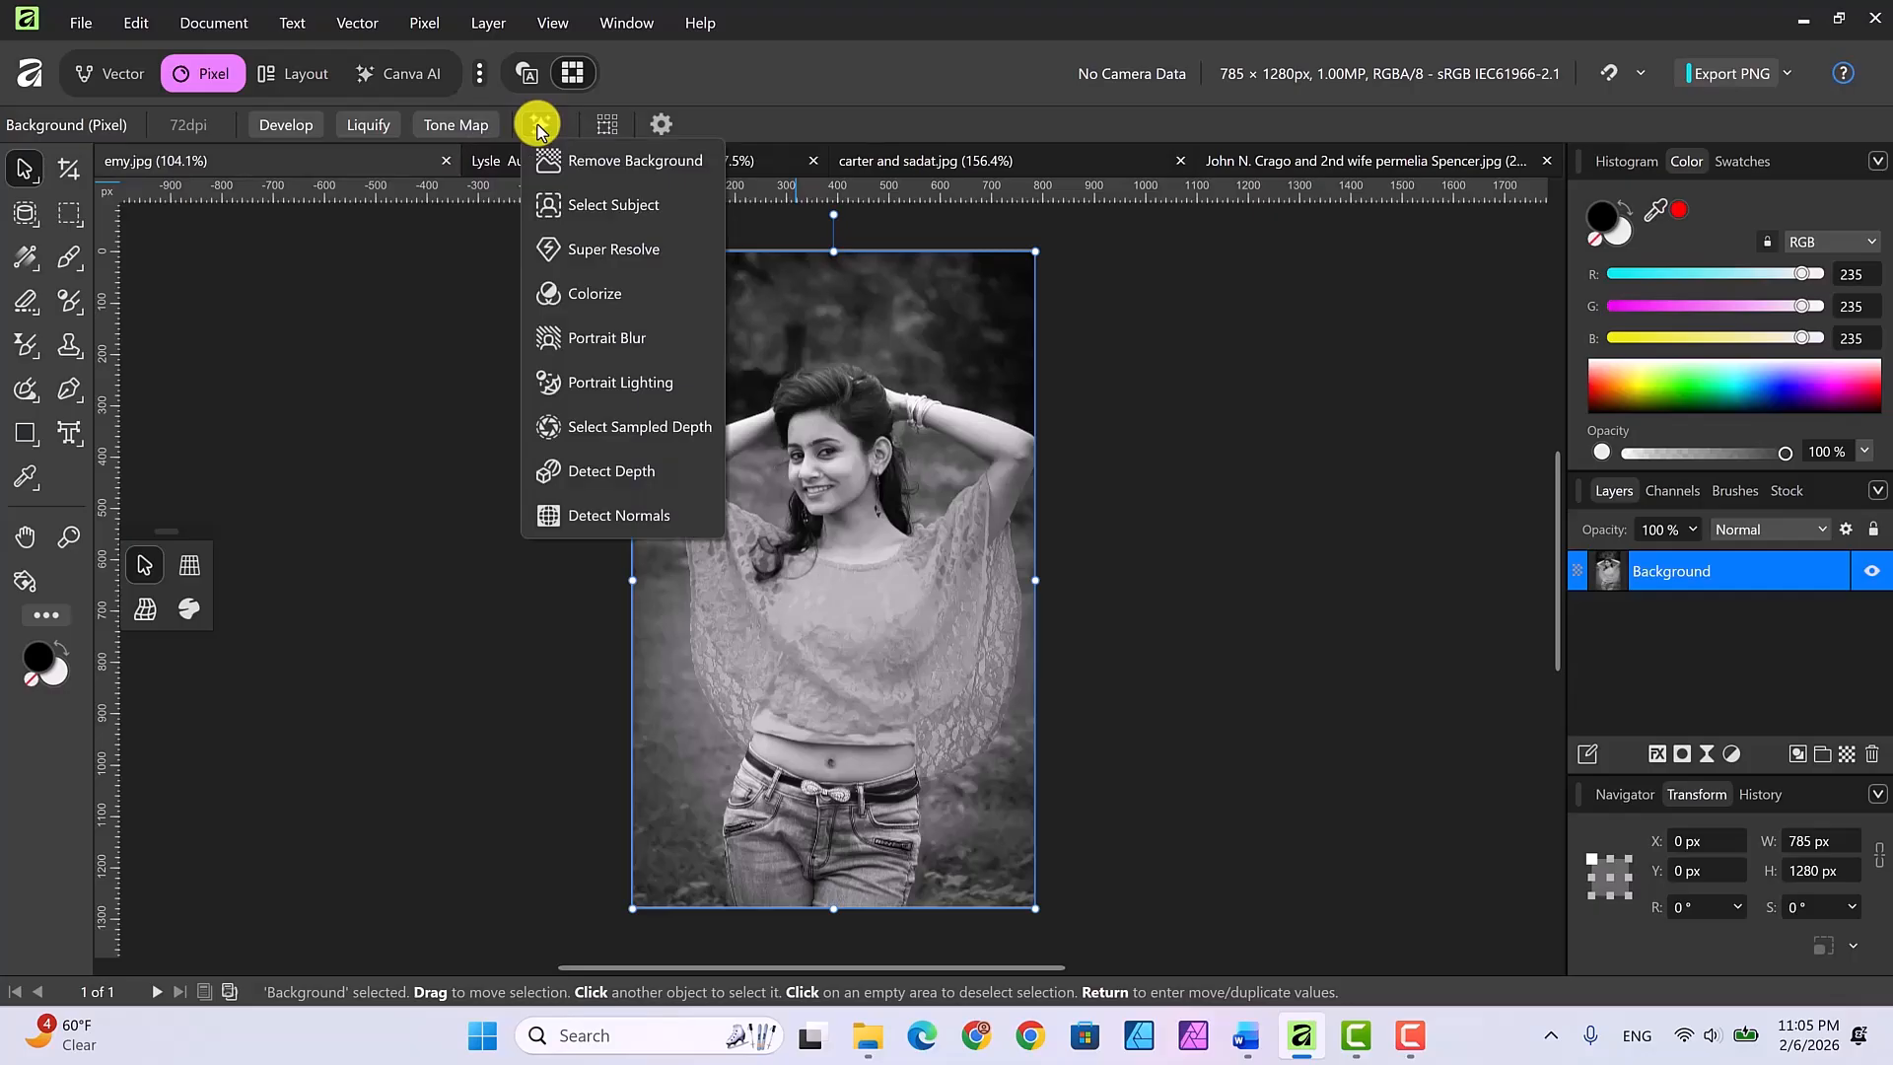
{"action": "left_click", "coordinate": [582, 294]}
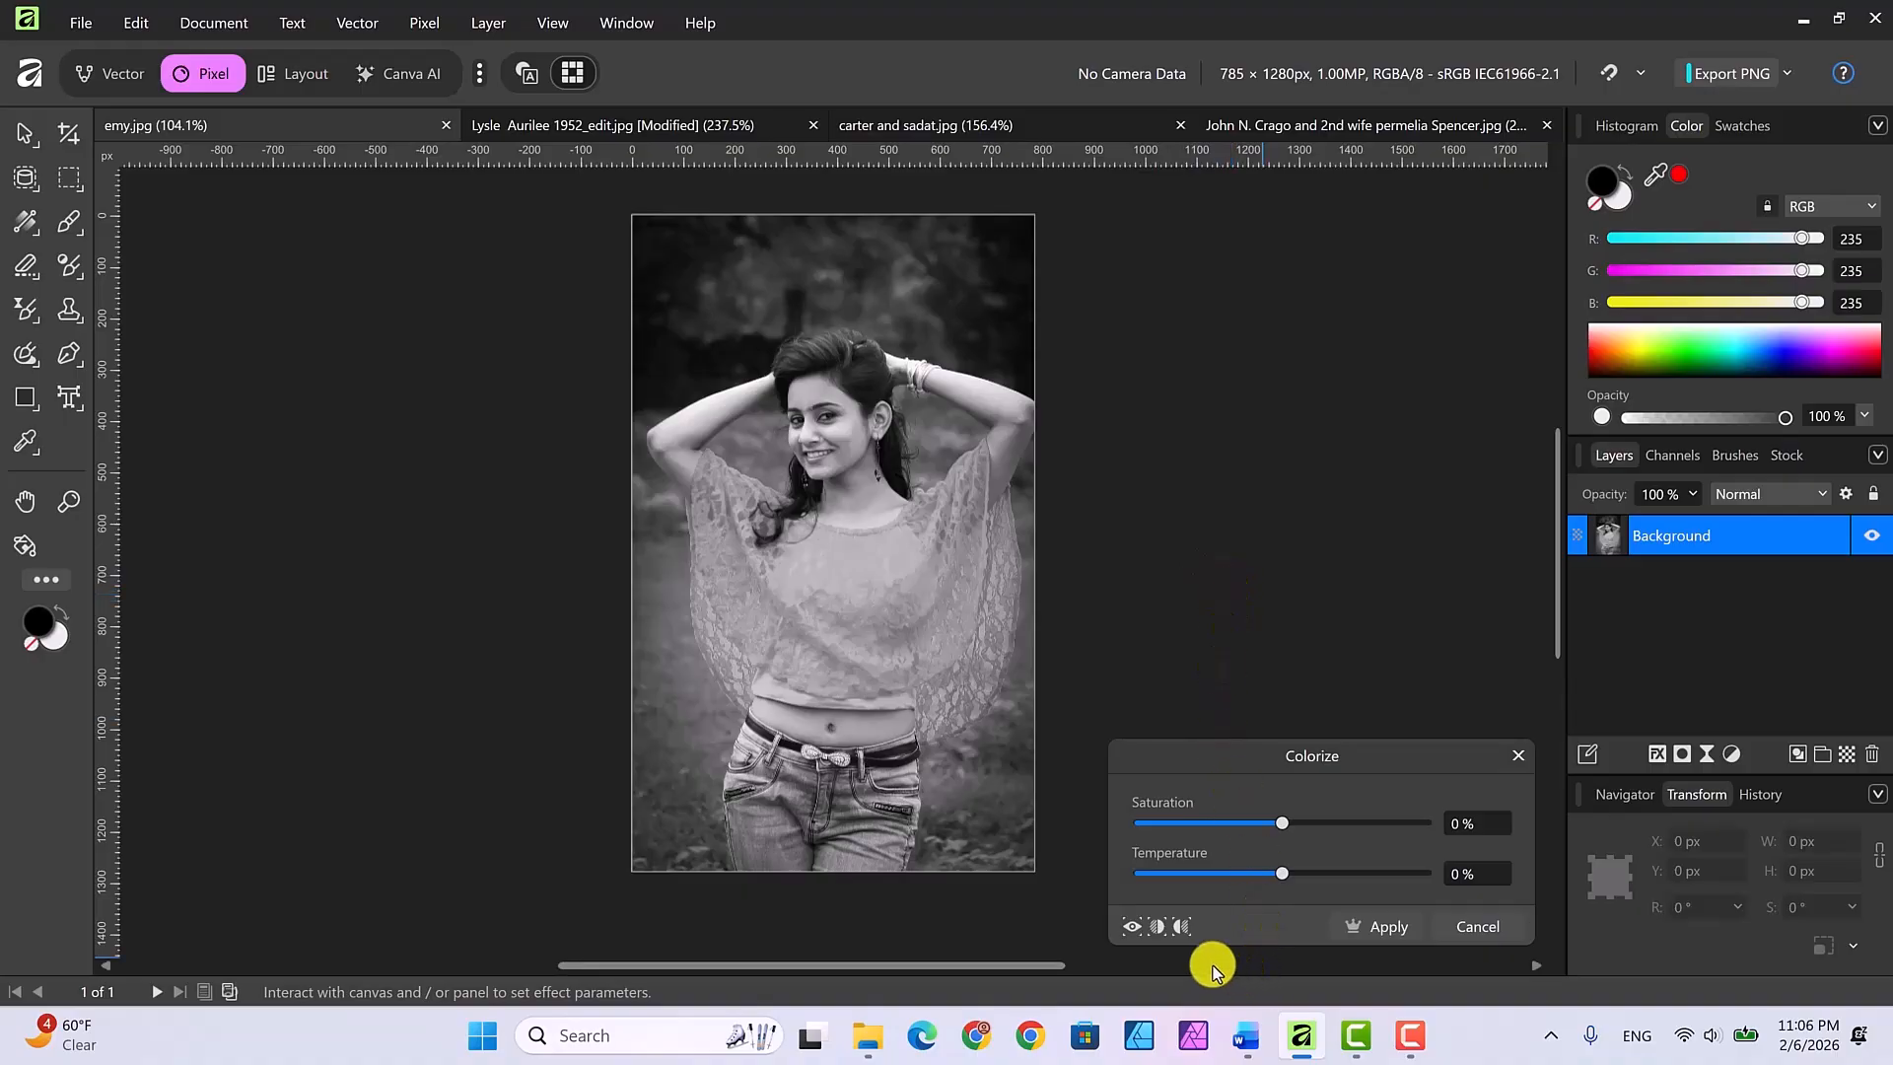
{"action": "left_click", "coordinate": [1182, 927]}
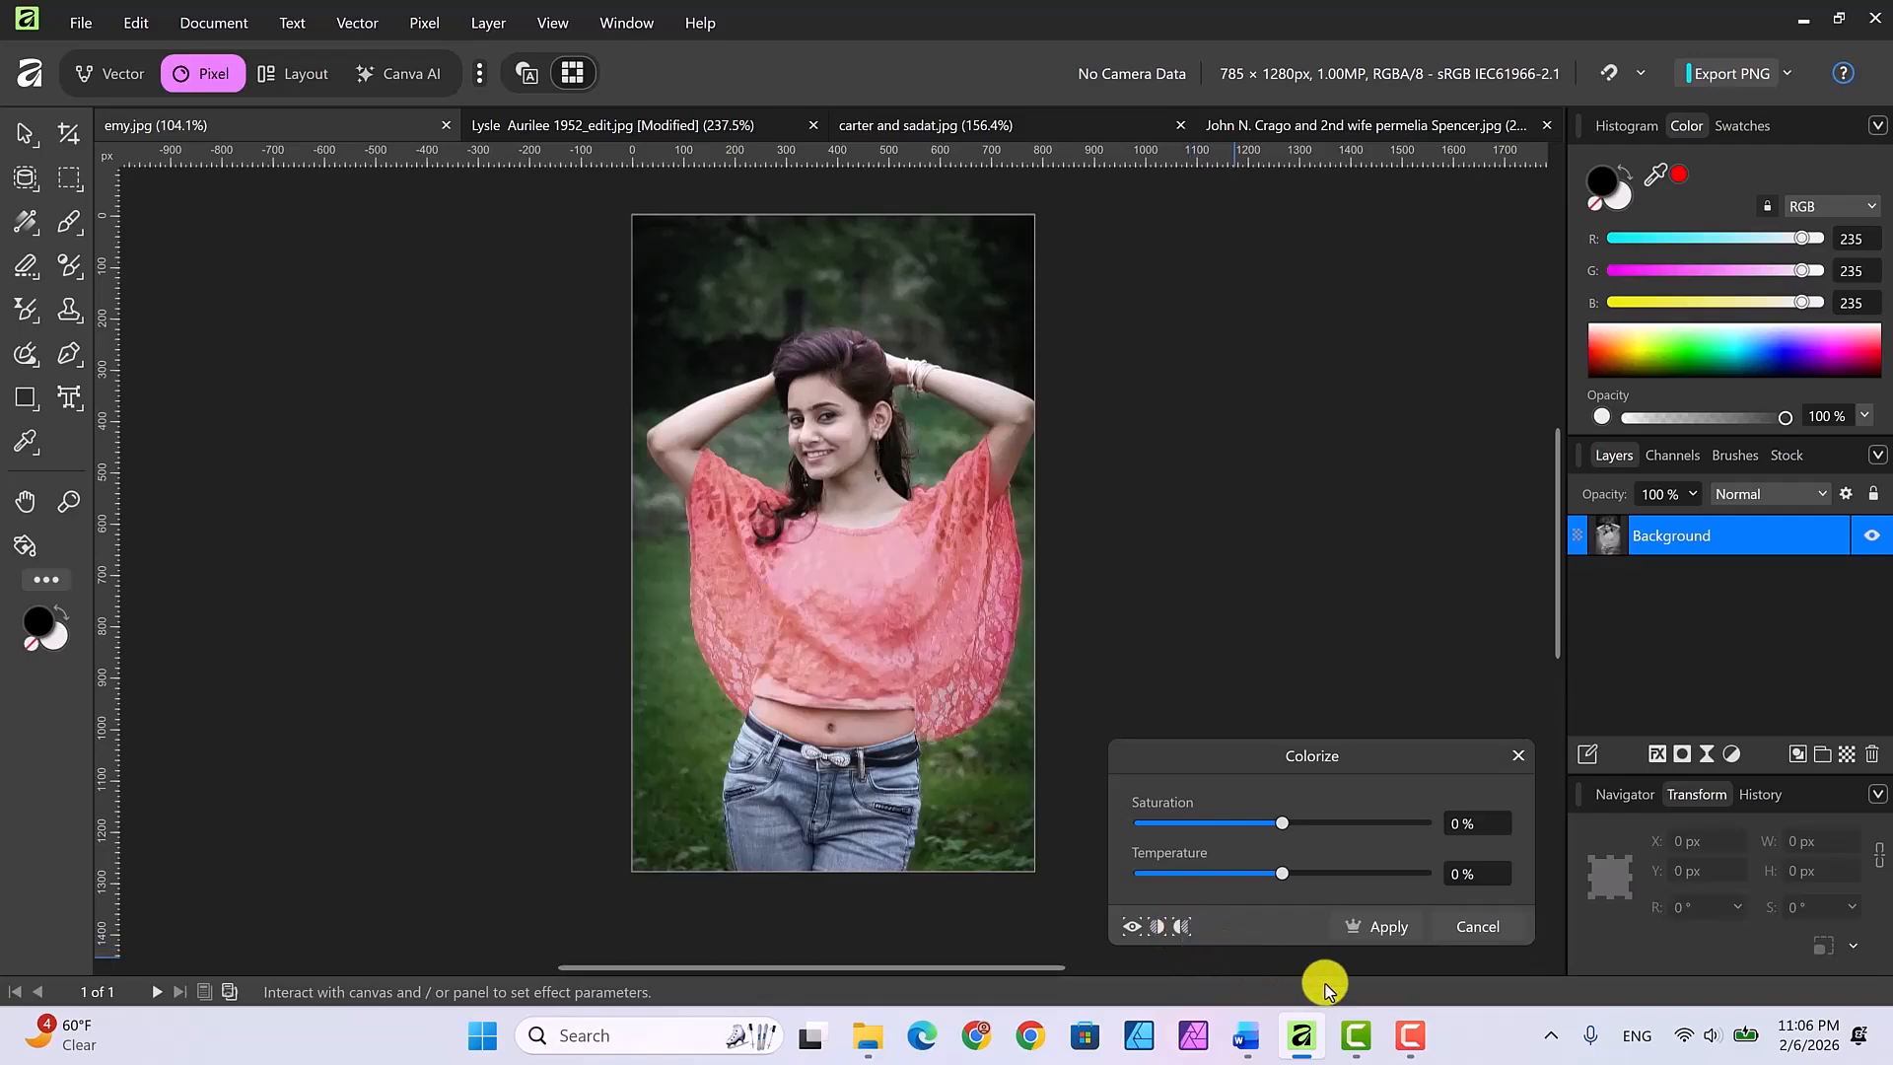
{"action": "left_click", "coordinate": [1182, 926]}
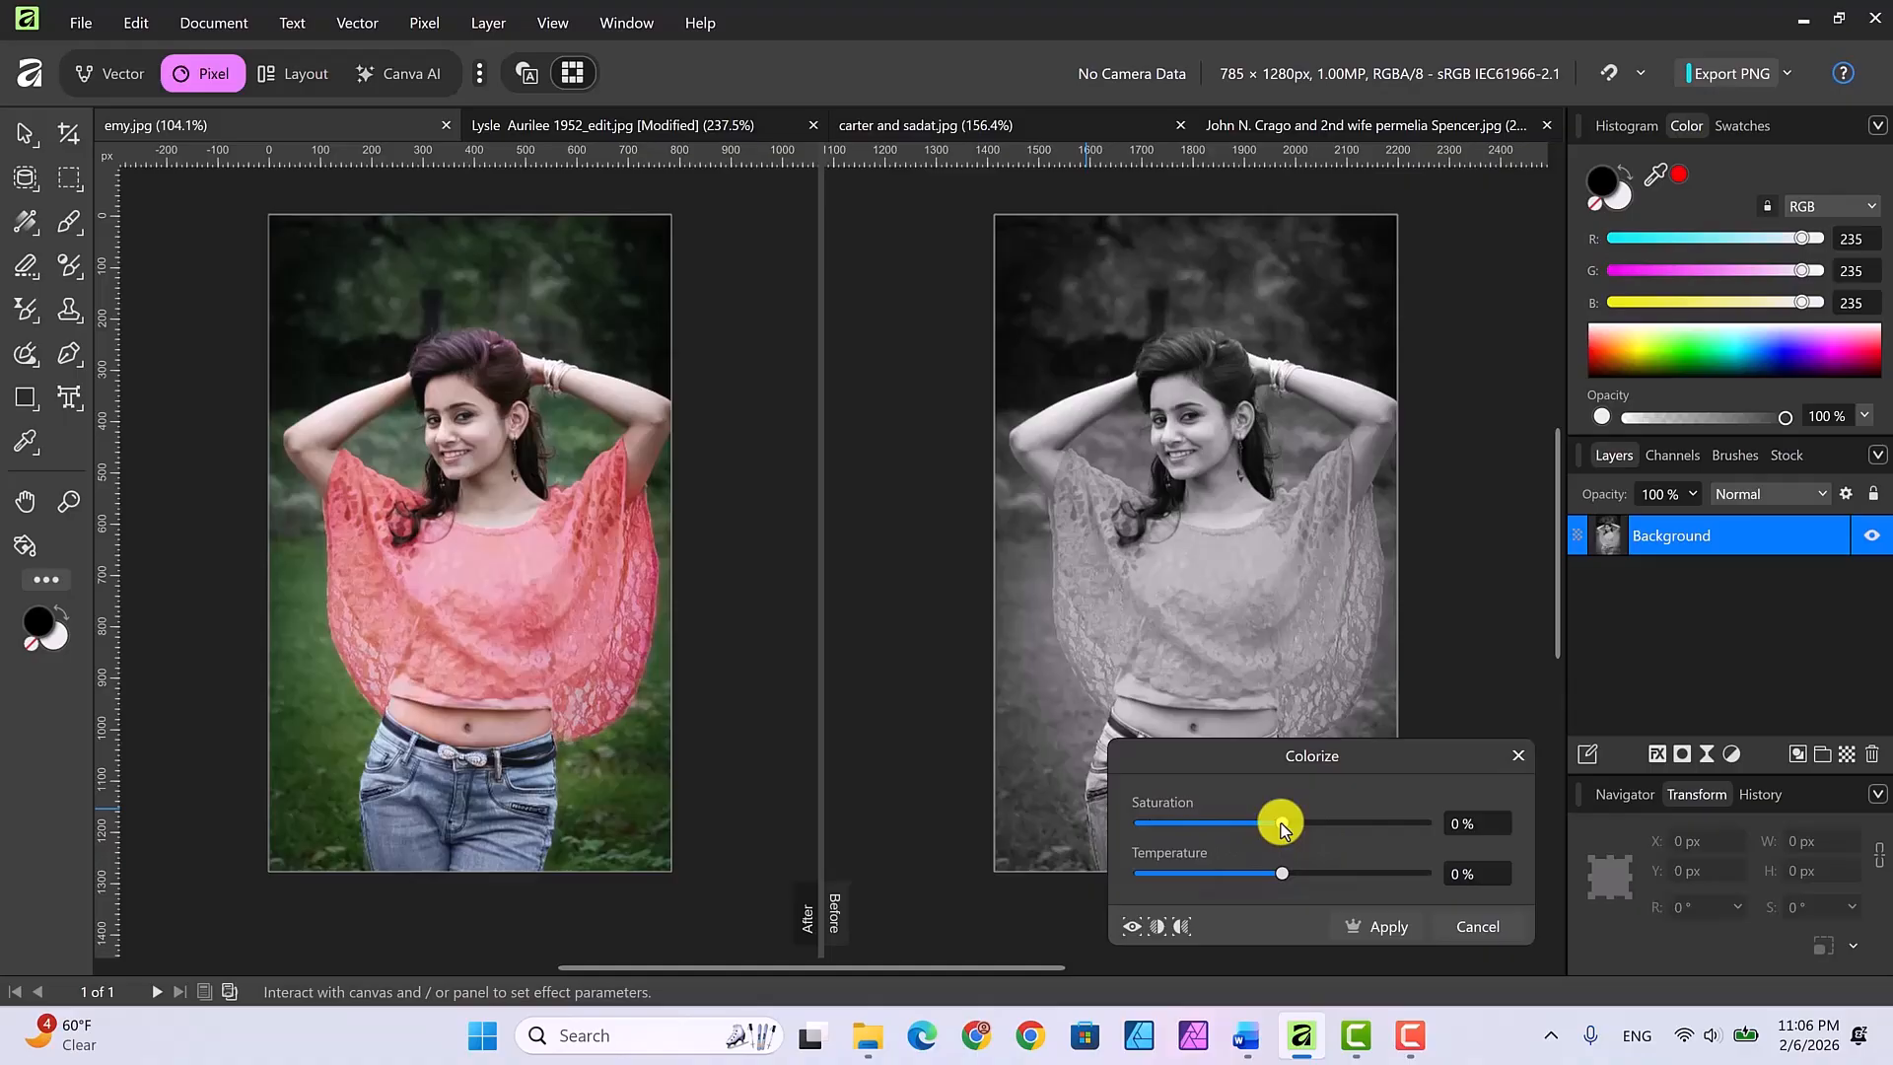
Set the portrait's Colorize saturation to 43% and temperature to -54%, and apply the filter
{"action": "left_click_drag", "start_coordinate": [1282, 826], "coordinate": [1333, 824]}
{"action": "left_click_drag", "start_coordinate": [1282, 872], "coordinate": [1202, 880]}
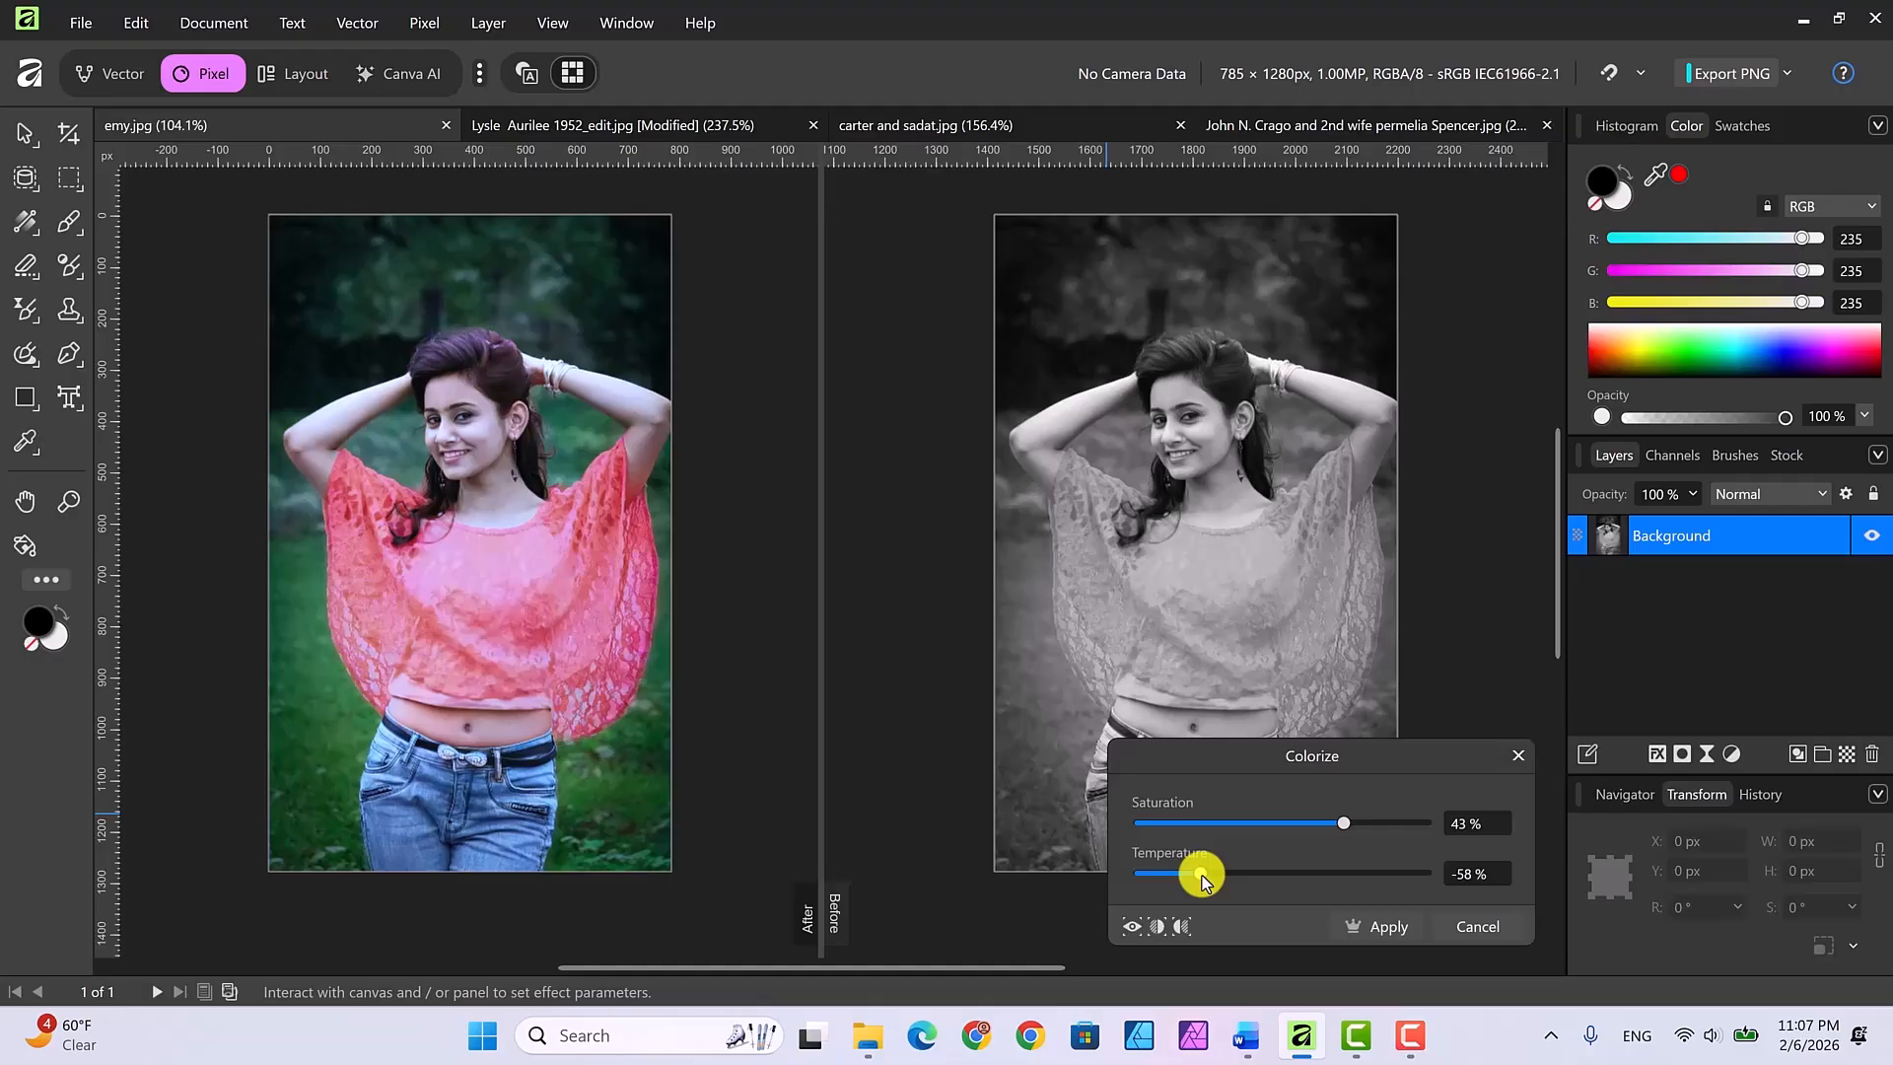
{"action": "left_click_drag", "start_coordinate": [1202, 879], "coordinate": [1206, 876]}
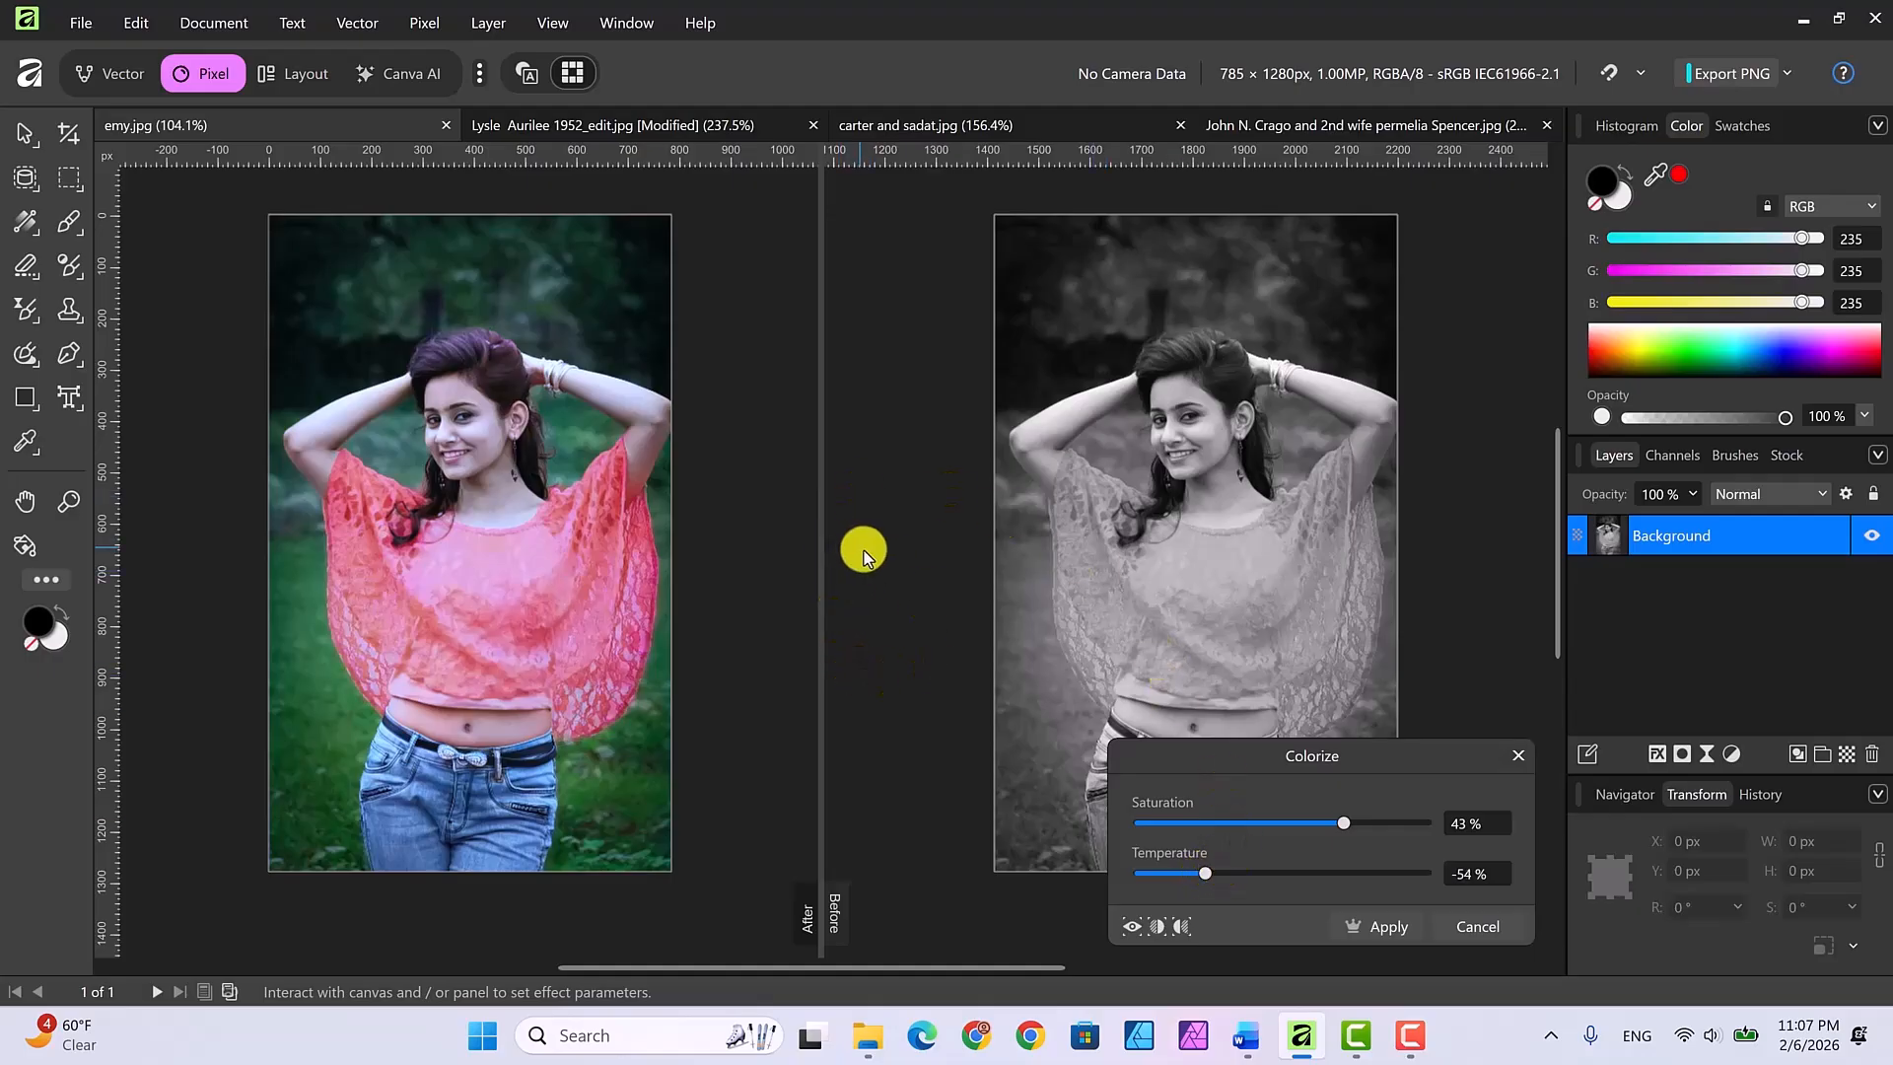
{"action": "left_click", "coordinate": [1385, 927]}
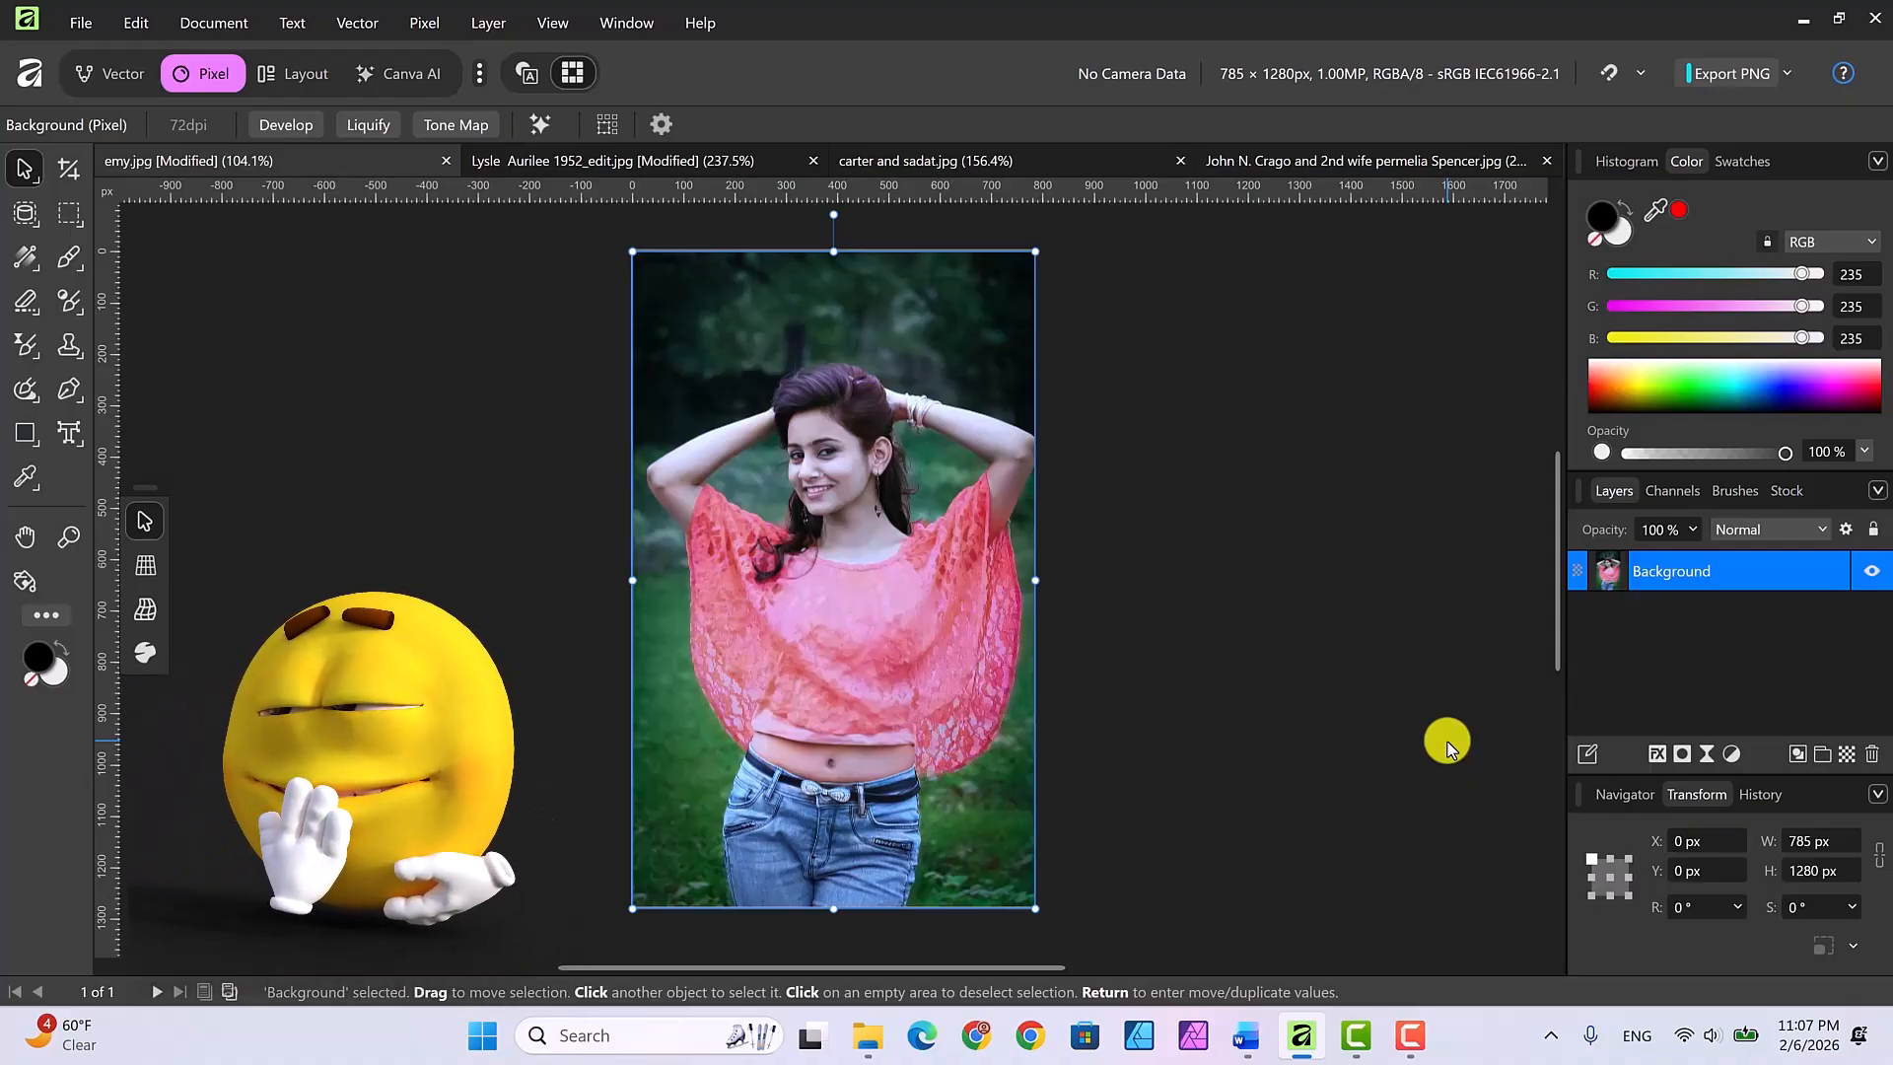
In the photo of the couple by the car, add a Curves adjustment and pull a midtone point down to about X 0.464, Y 0.314
{"action": "left_click", "coordinate": [611, 160]}
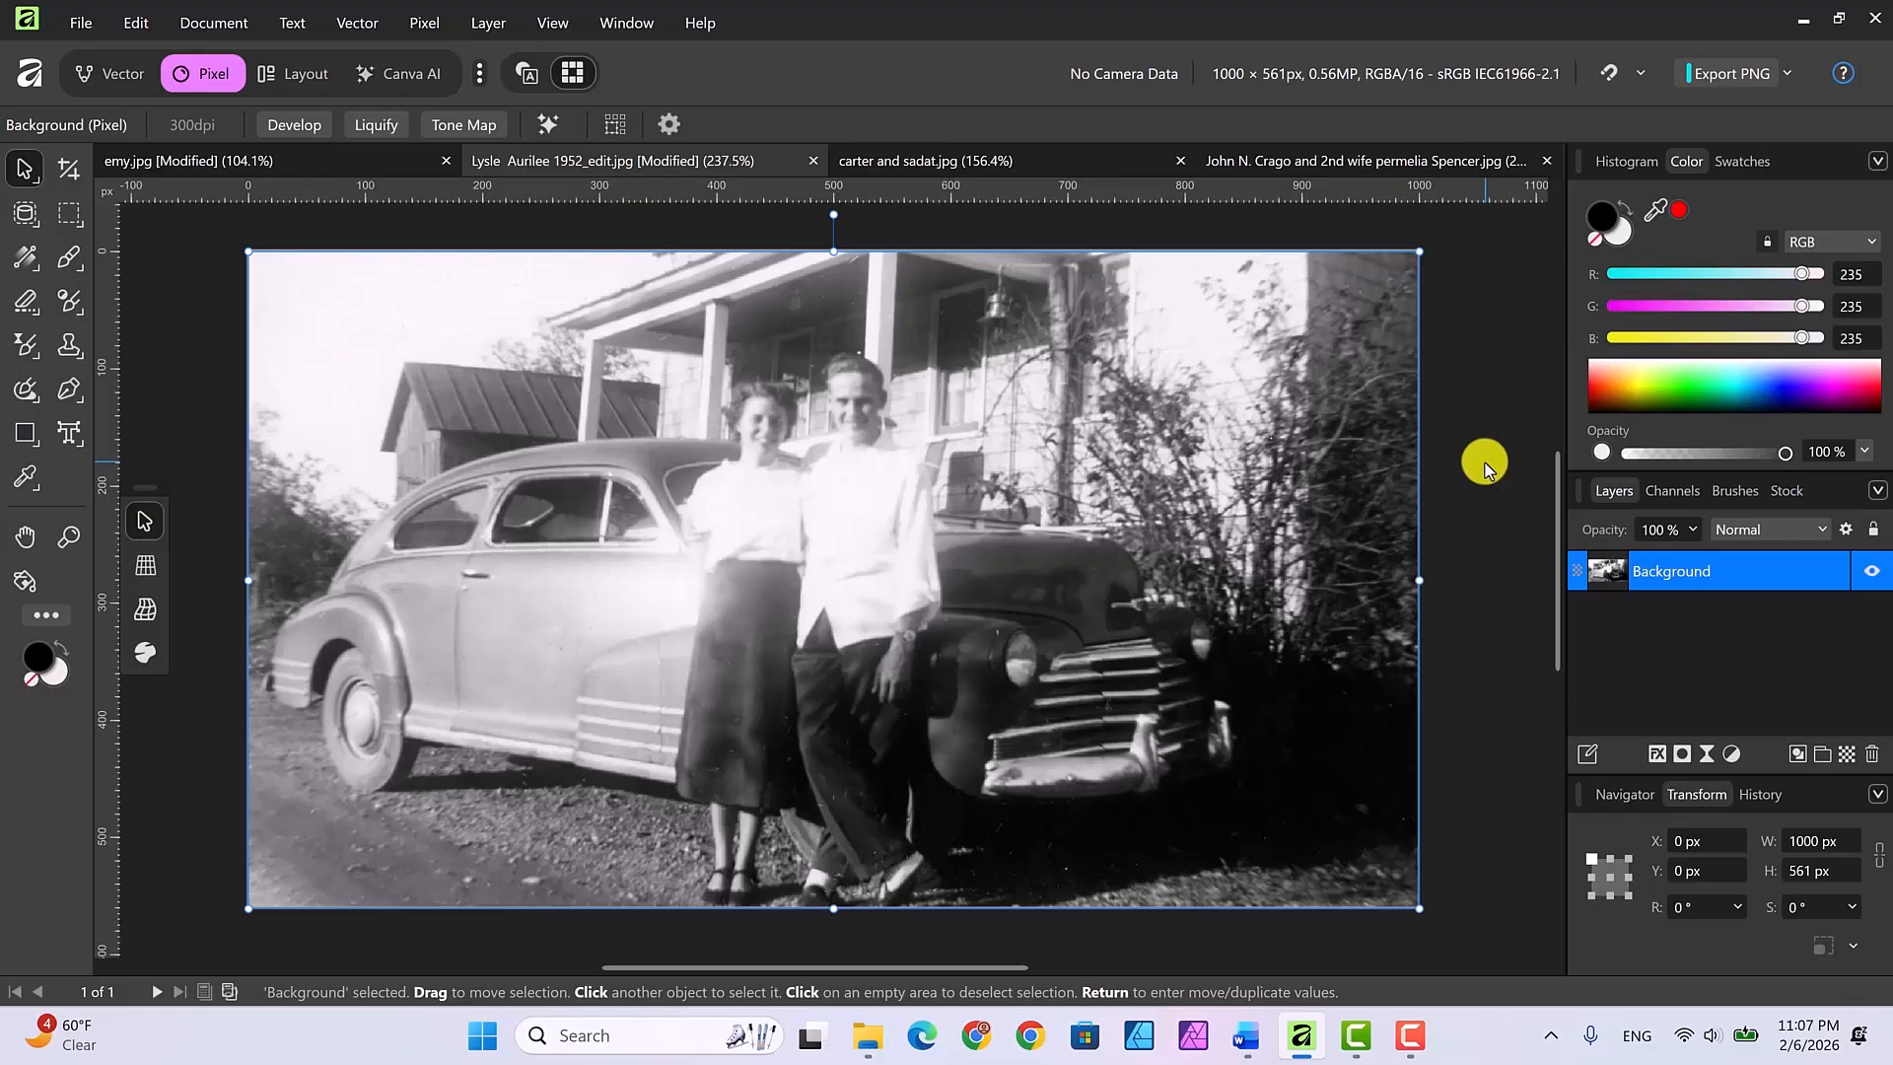
{"action": "left_click", "coordinate": [1734, 756]}
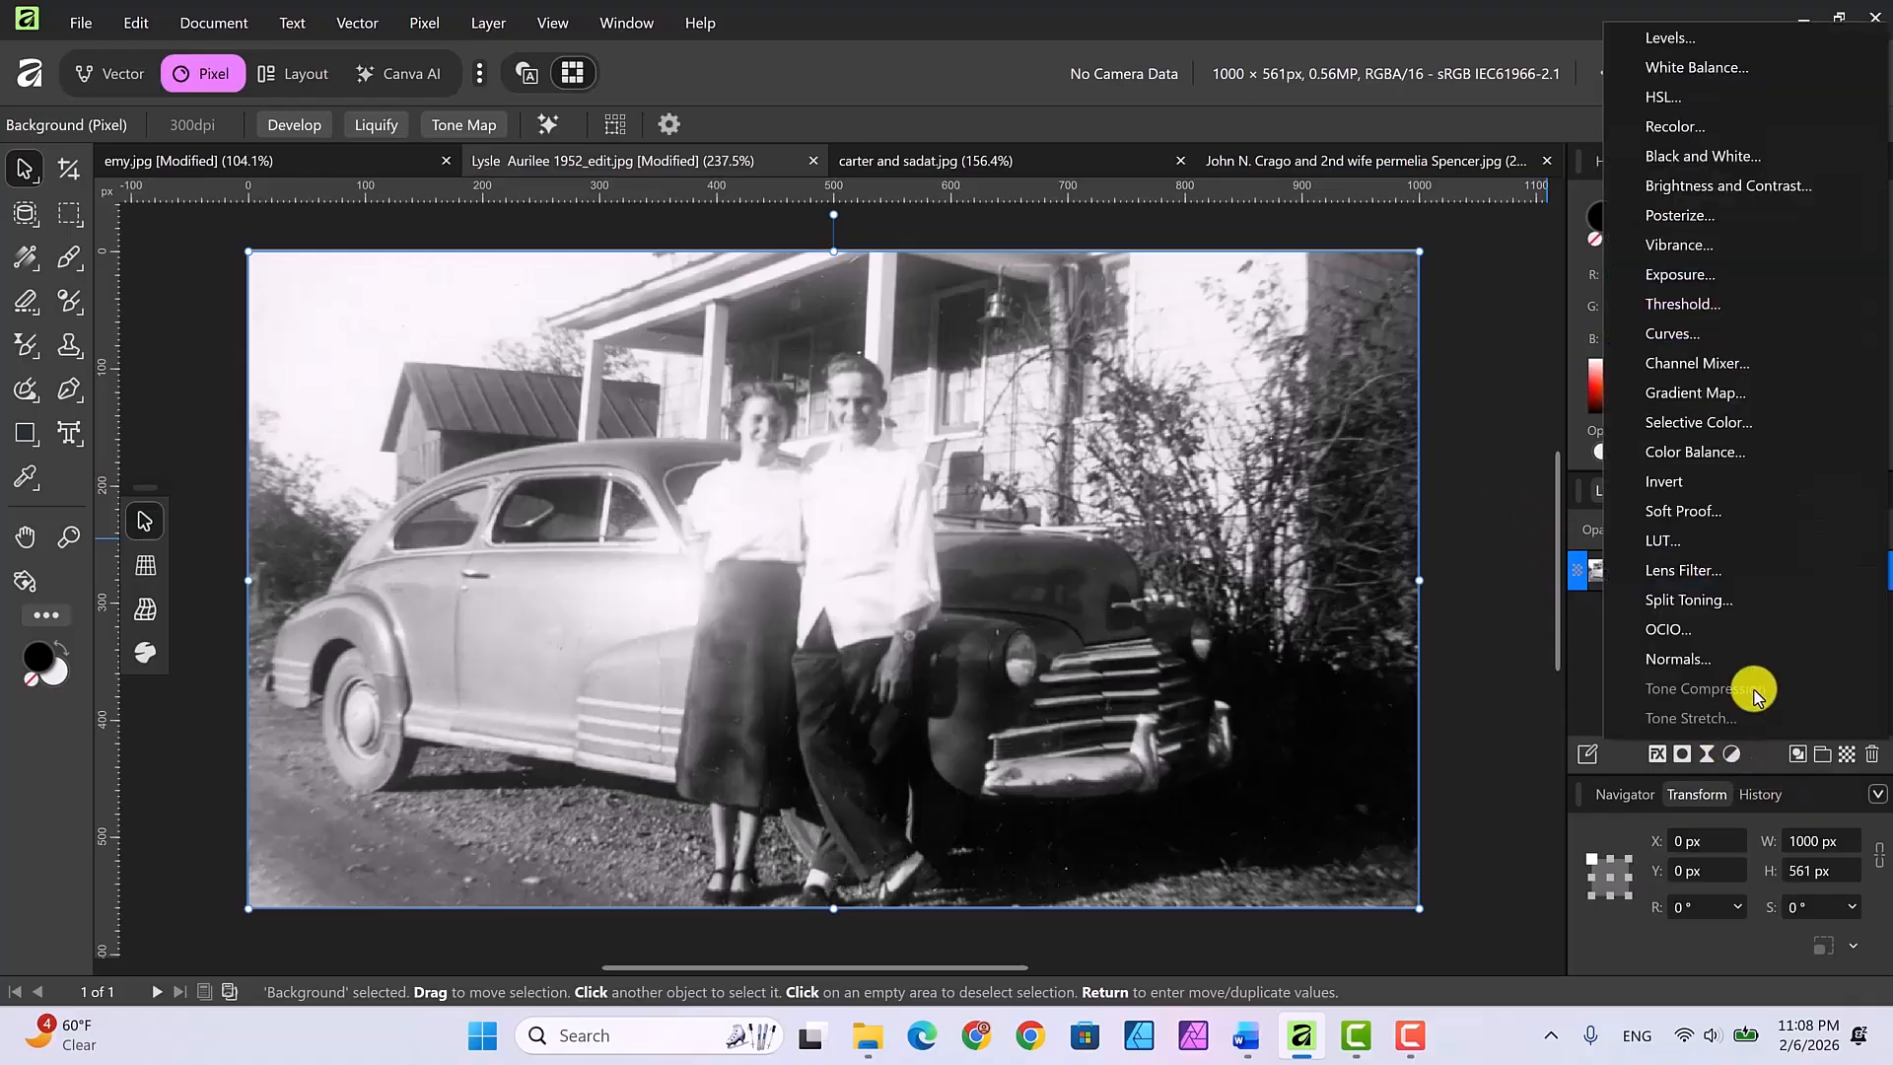
{"action": "left_click", "coordinate": [1673, 340]}
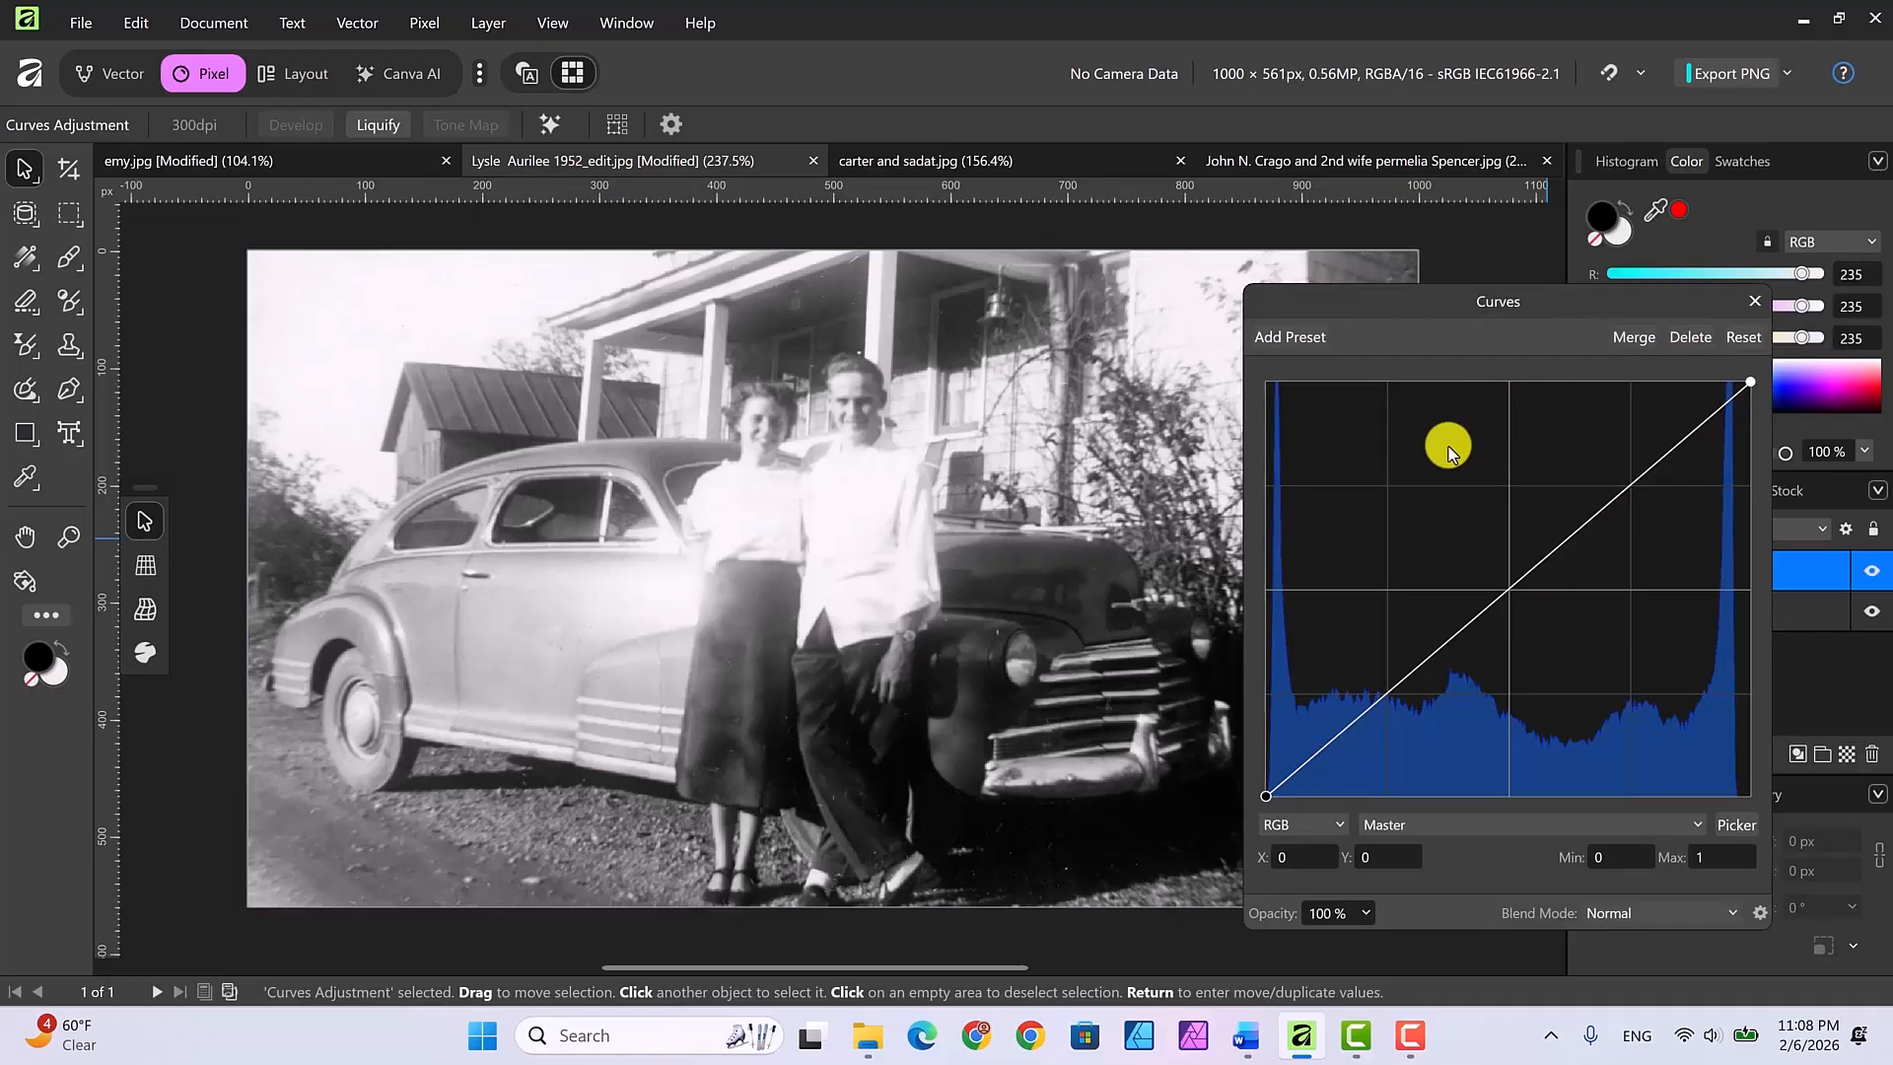
{"action": "left_click", "coordinate": [1464, 631]}
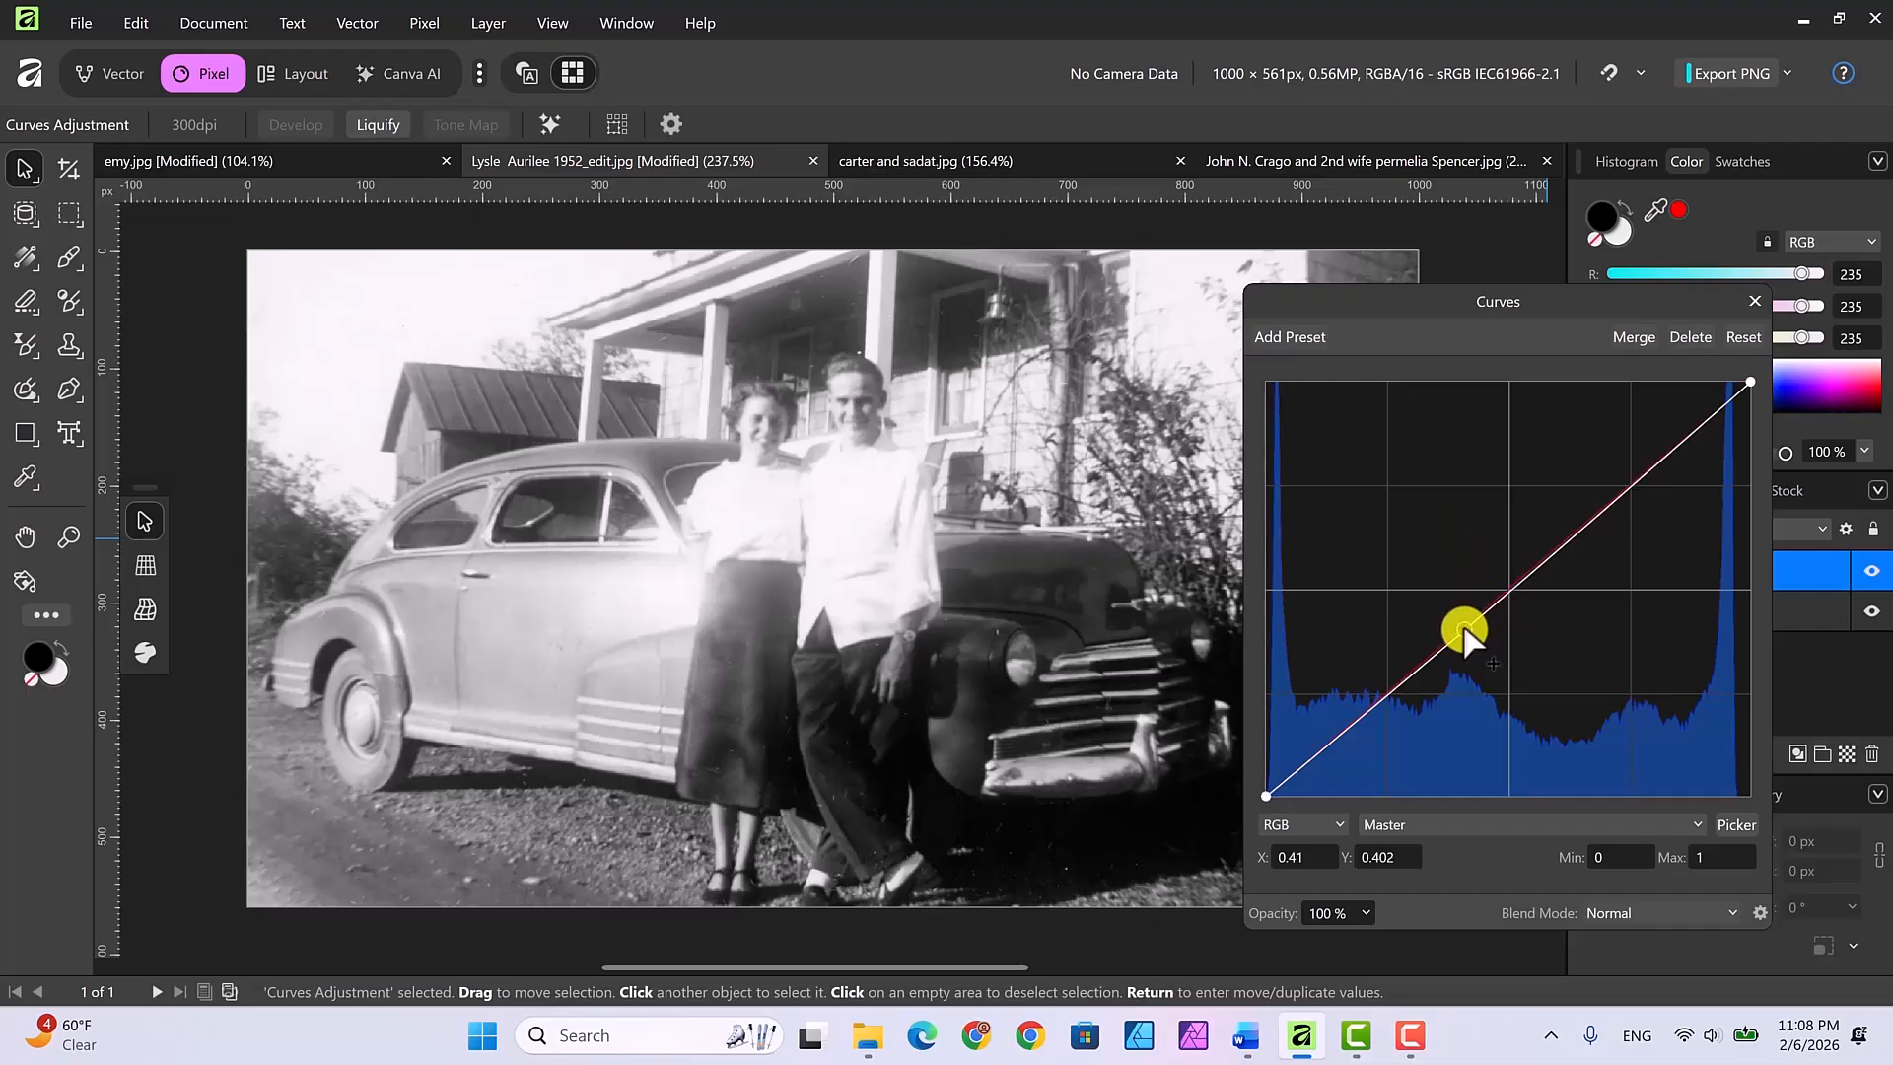
{"action": "left_click_drag", "start_coordinate": [1464, 630], "coordinate": [1493, 671]}
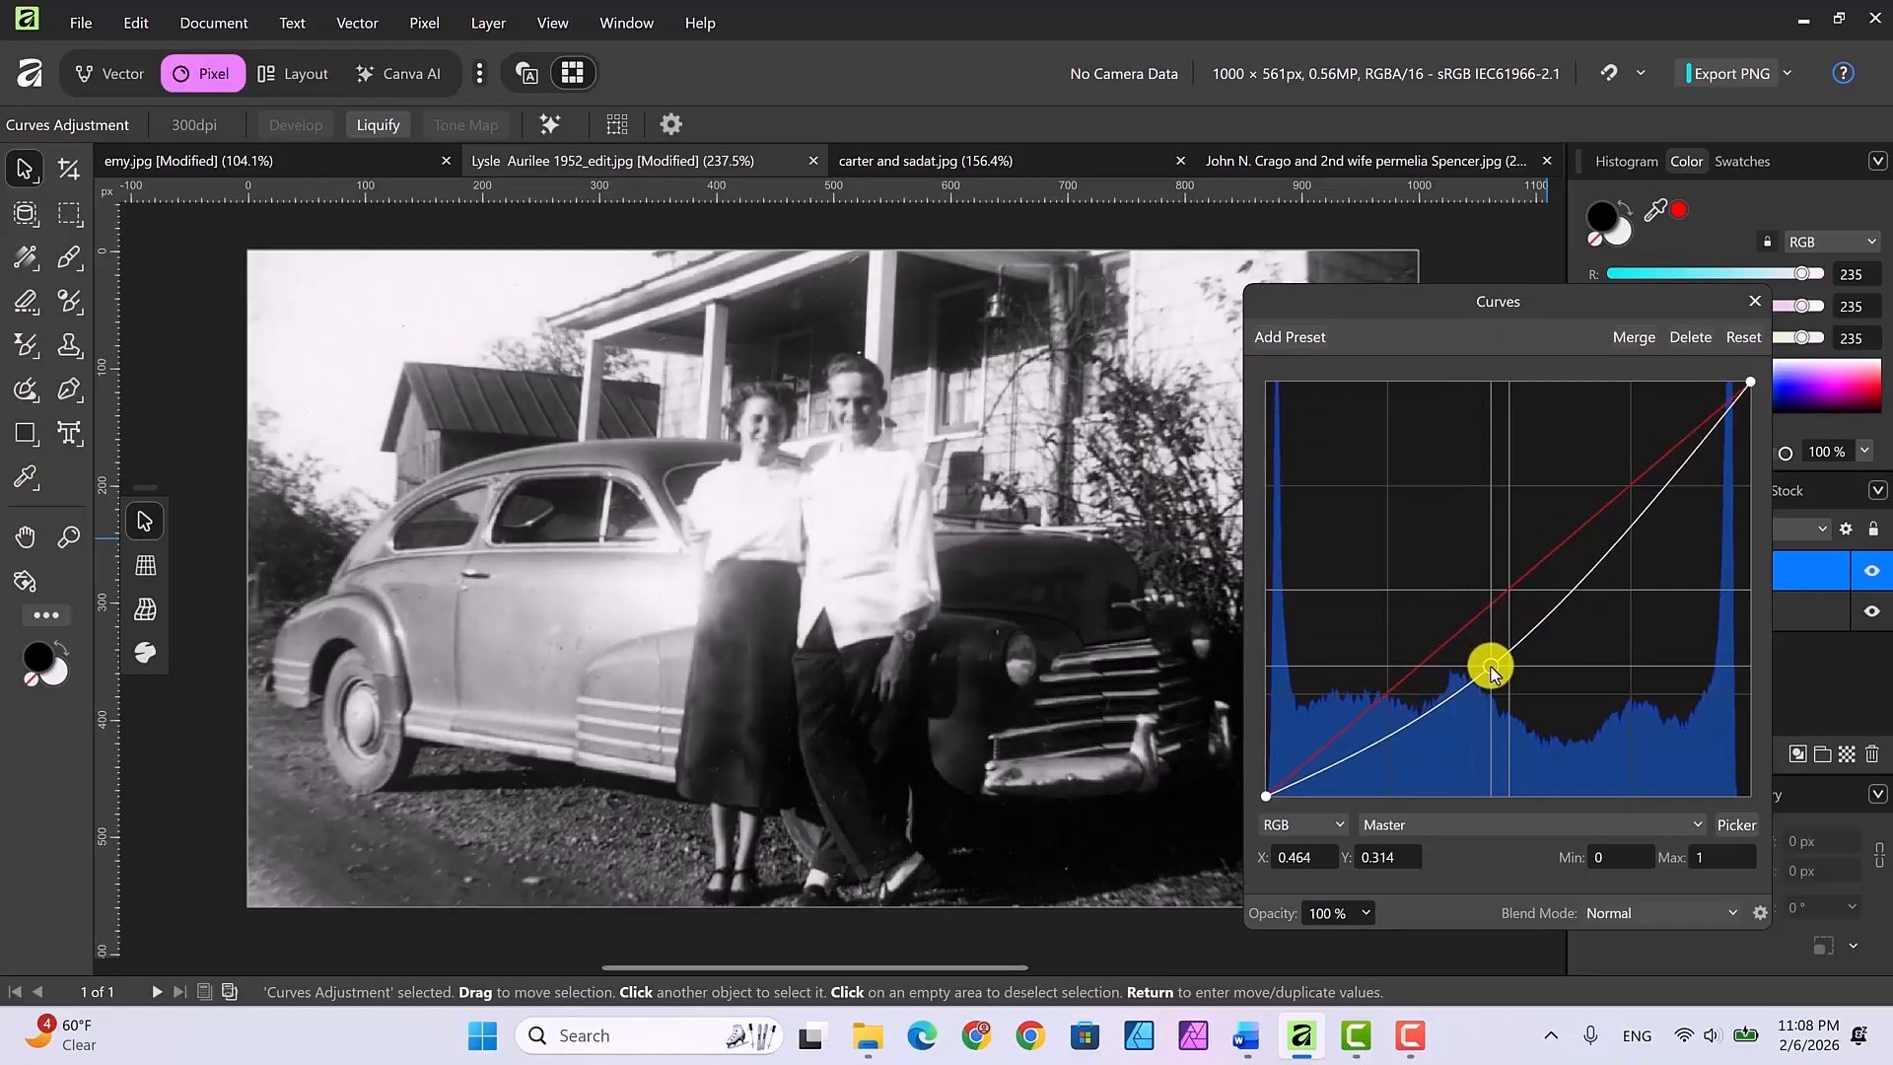
Add an upper curve point at about X 0.708, Y 0.595 and readjust the midtone point to about X 0.446, Y 0.288
{"action": "left_click", "coordinate": [1615, 550]}
{"action": "mouse_move", "coordinate": [1615, 549]}
{"action": "left_mouse_down"}
{"action": "mouse_move", "coordinate": [1588, 512]}
{"action": "mouse_move", "coordinate": [1610, 553]}
{"action": "left_mouse_up"}
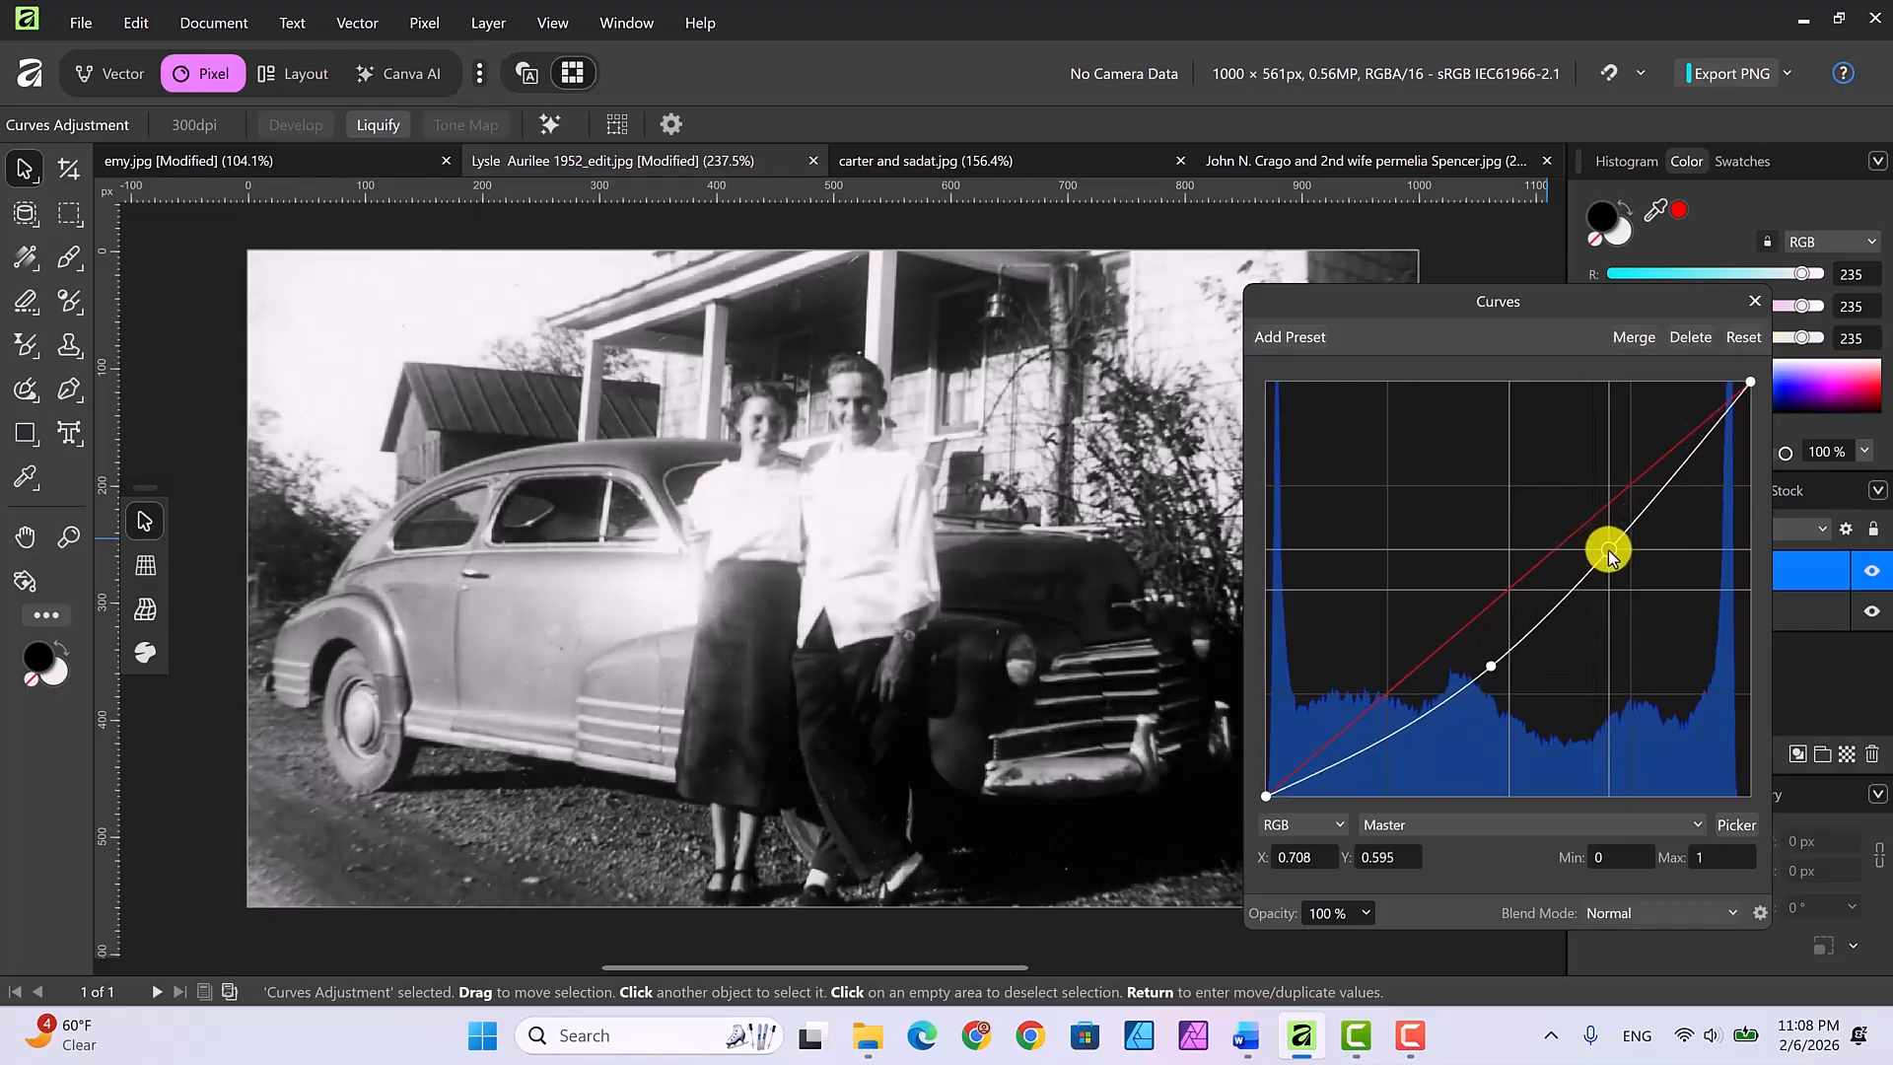
{"action": "left_click", "coordinate": [1488, 669]}
{"action": "left_click_drag", "start_coordinate": [1490, 672], "coordinate": [1482, 668]}
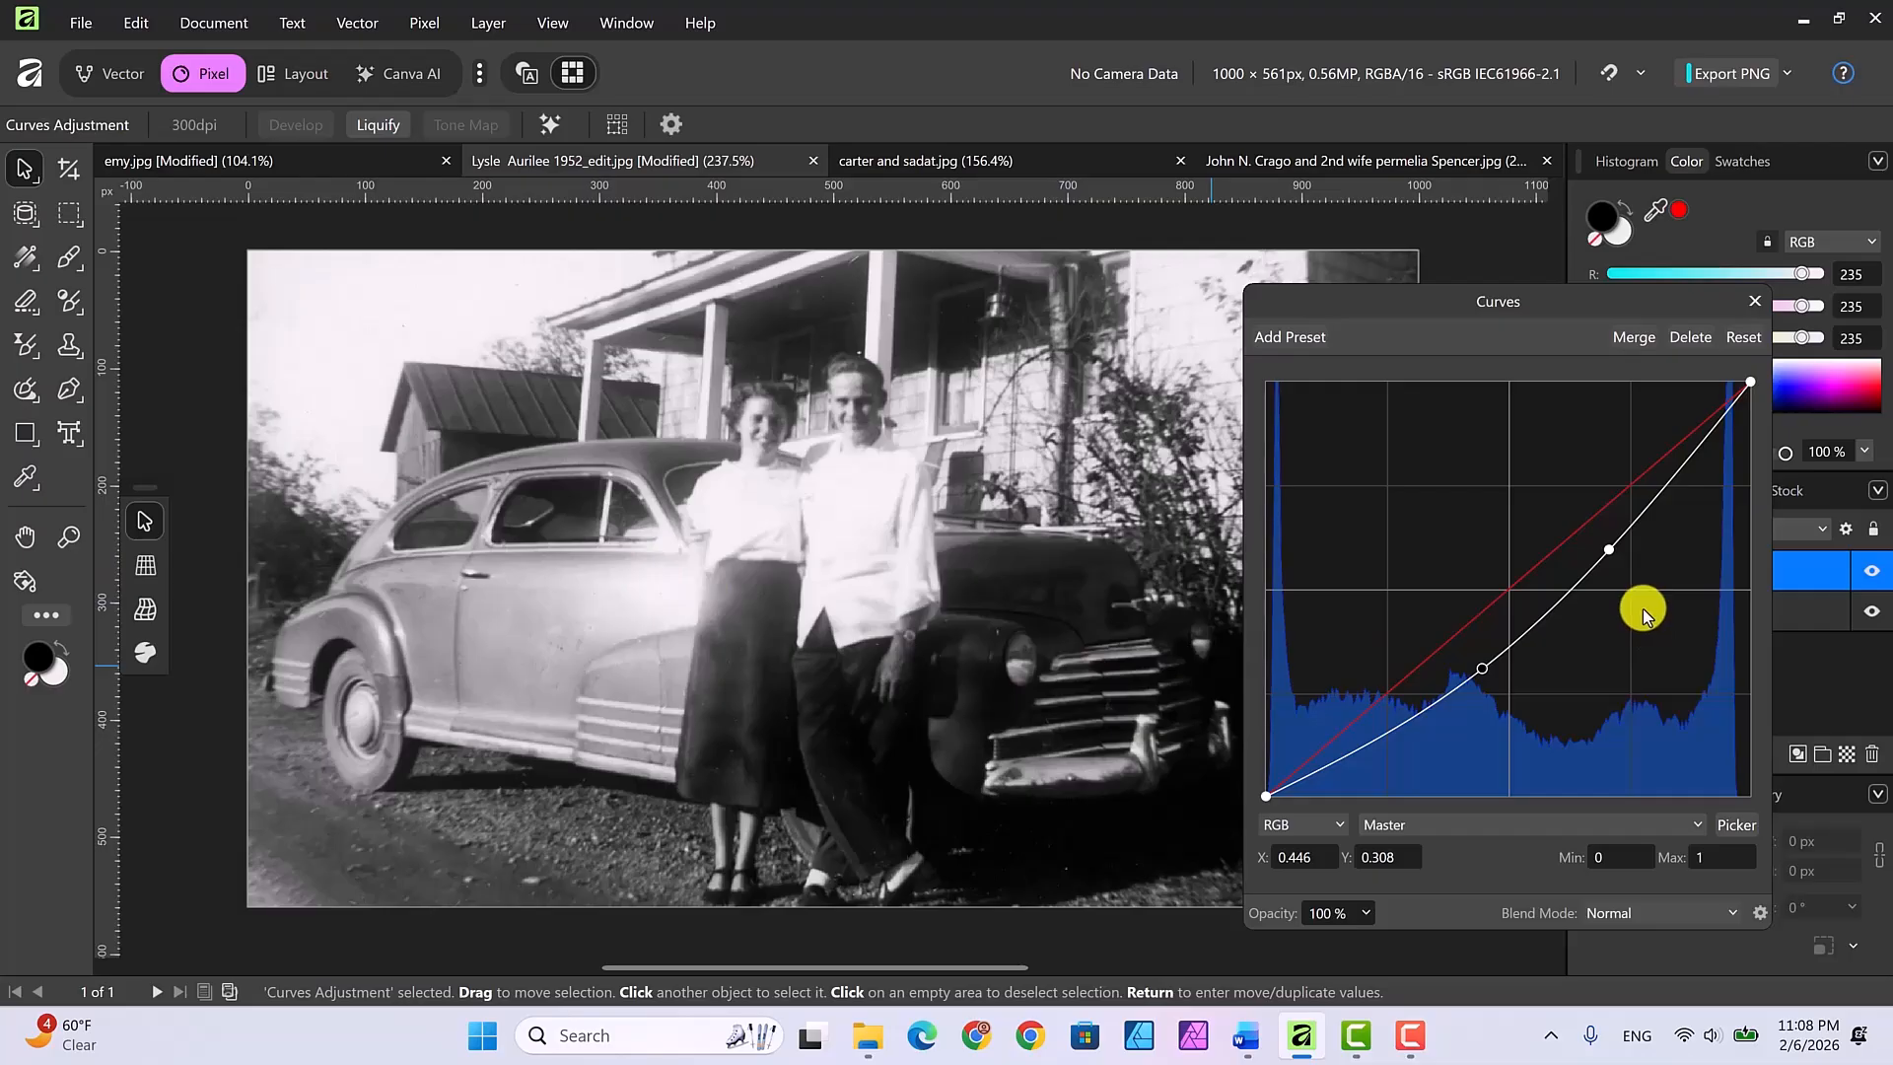
{"action": "mouse_move", "coordinate": [1482, 669]}
{"action": "left_mouse_down"}
{"action": "mouse_move", "coordinate": [1495, 686]}
{"action": "mouse_move", "coordinate": [1477, 668]}
{"action": "left_mouse_up"}
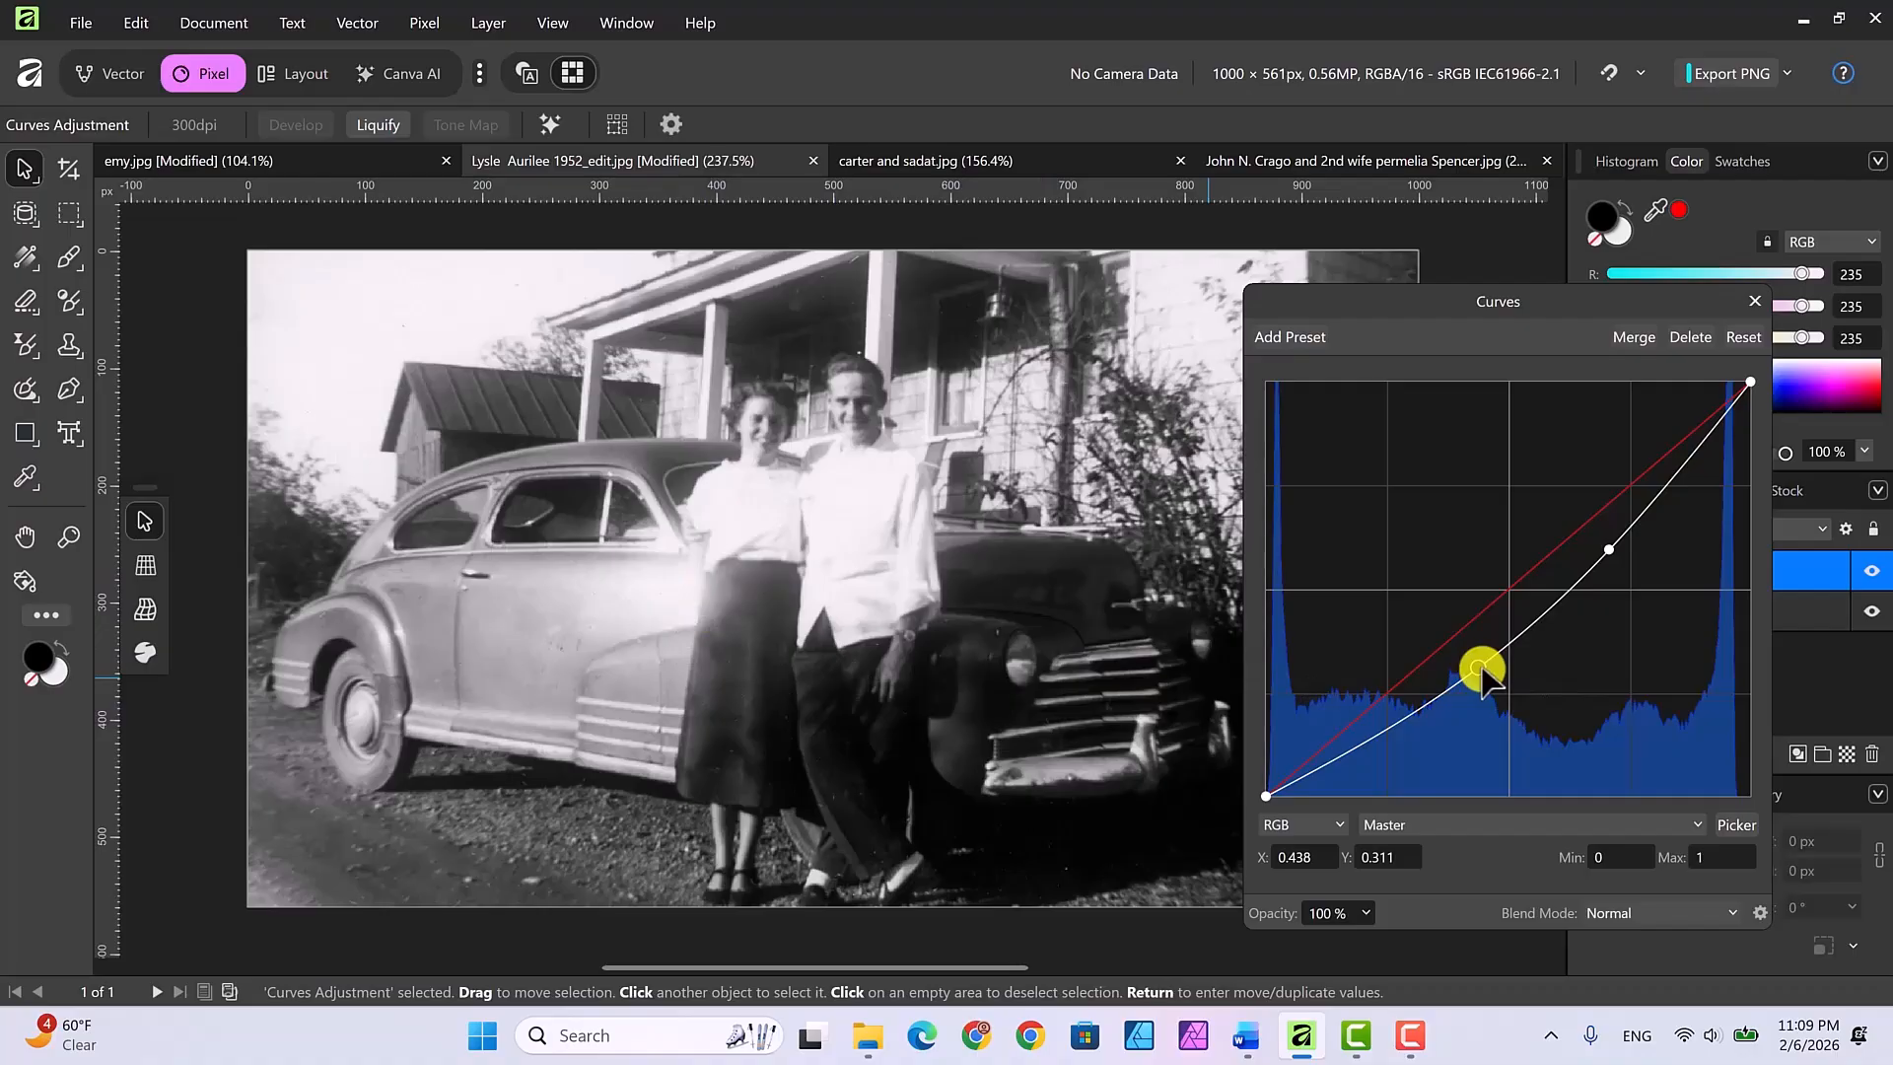
{"action": "left_click_drag", "start_coordinate": [1480, 671], "coordinate": [1484, 680]}
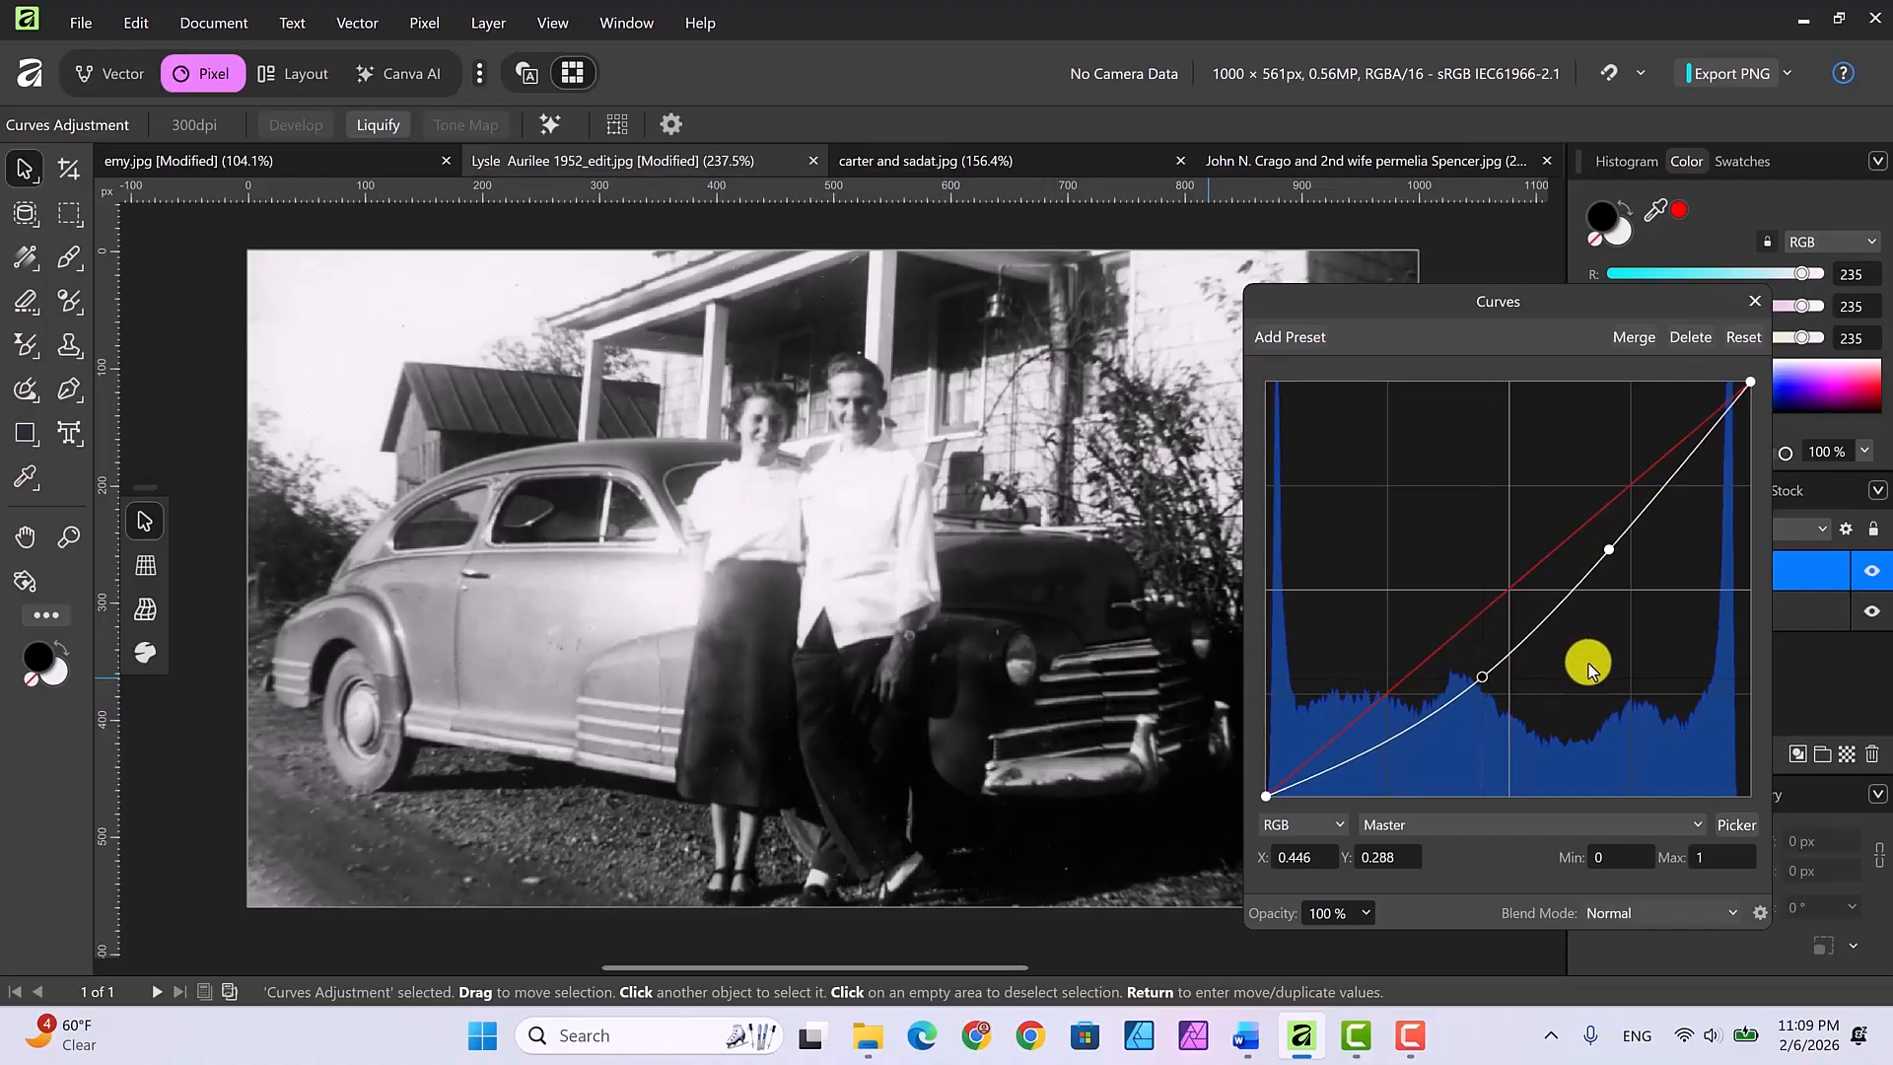
{"action": "left_click", "coordinate": [1754, 299]}
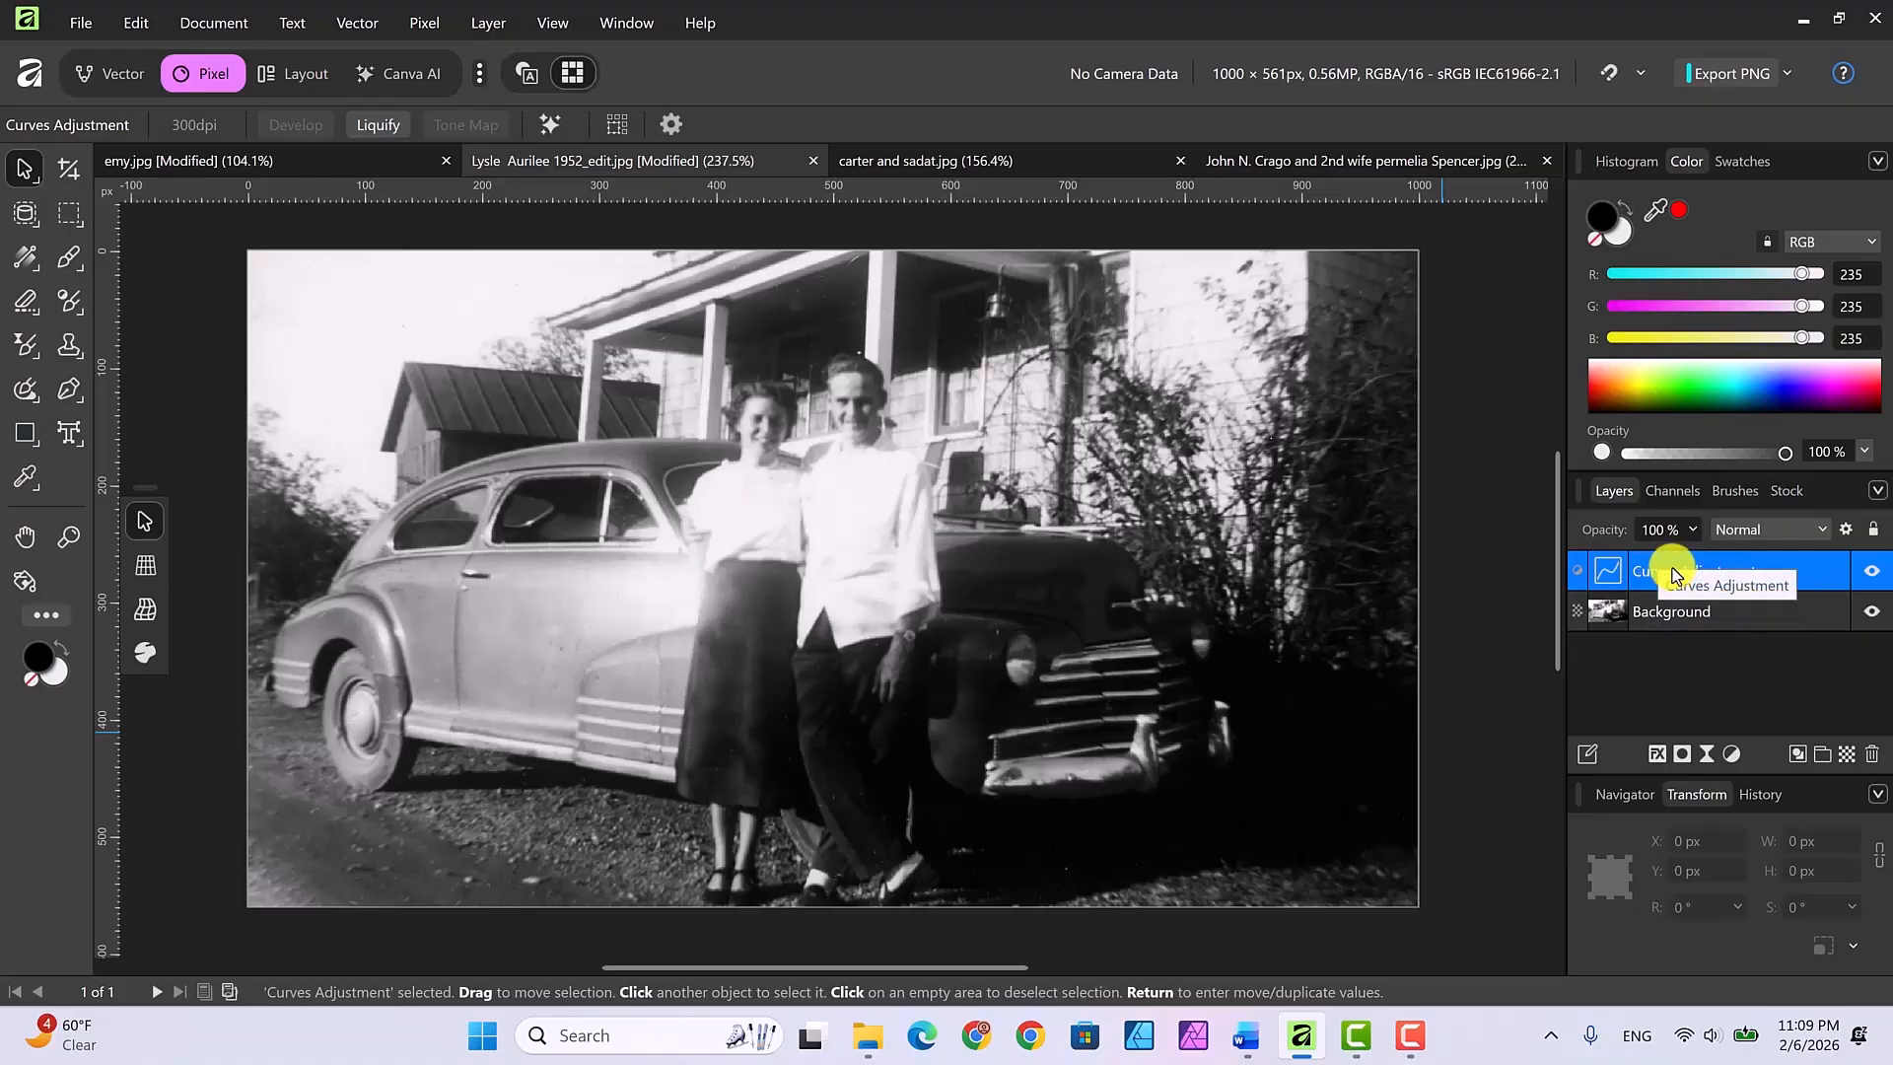
Nest the Curves adjustment inside the Background layer and start Colorize on that layer with a side-by-side before and after preview
{"action": "left_click_drag", "start_coordinate": [1646, 567], "coordinate": [1670, 607]}
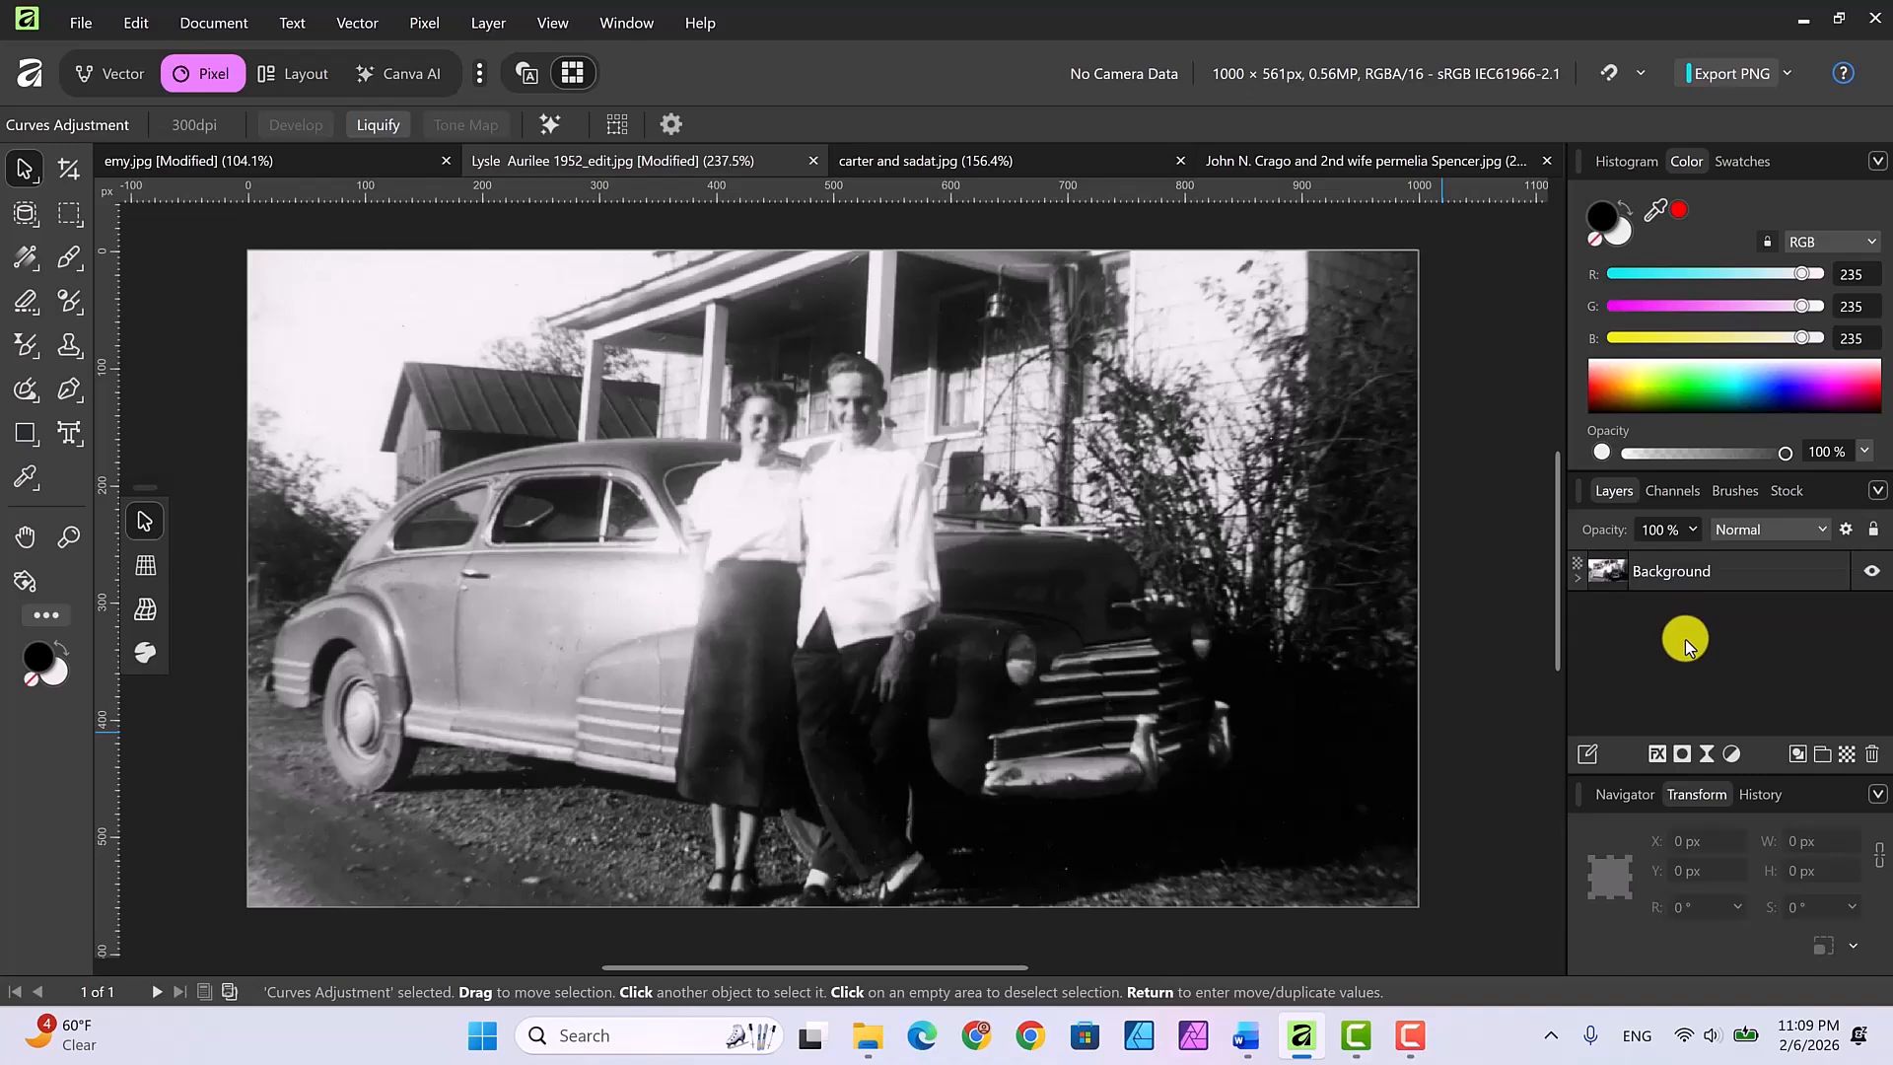
{"action": "left_click", "coordinate": [1665, 575]}
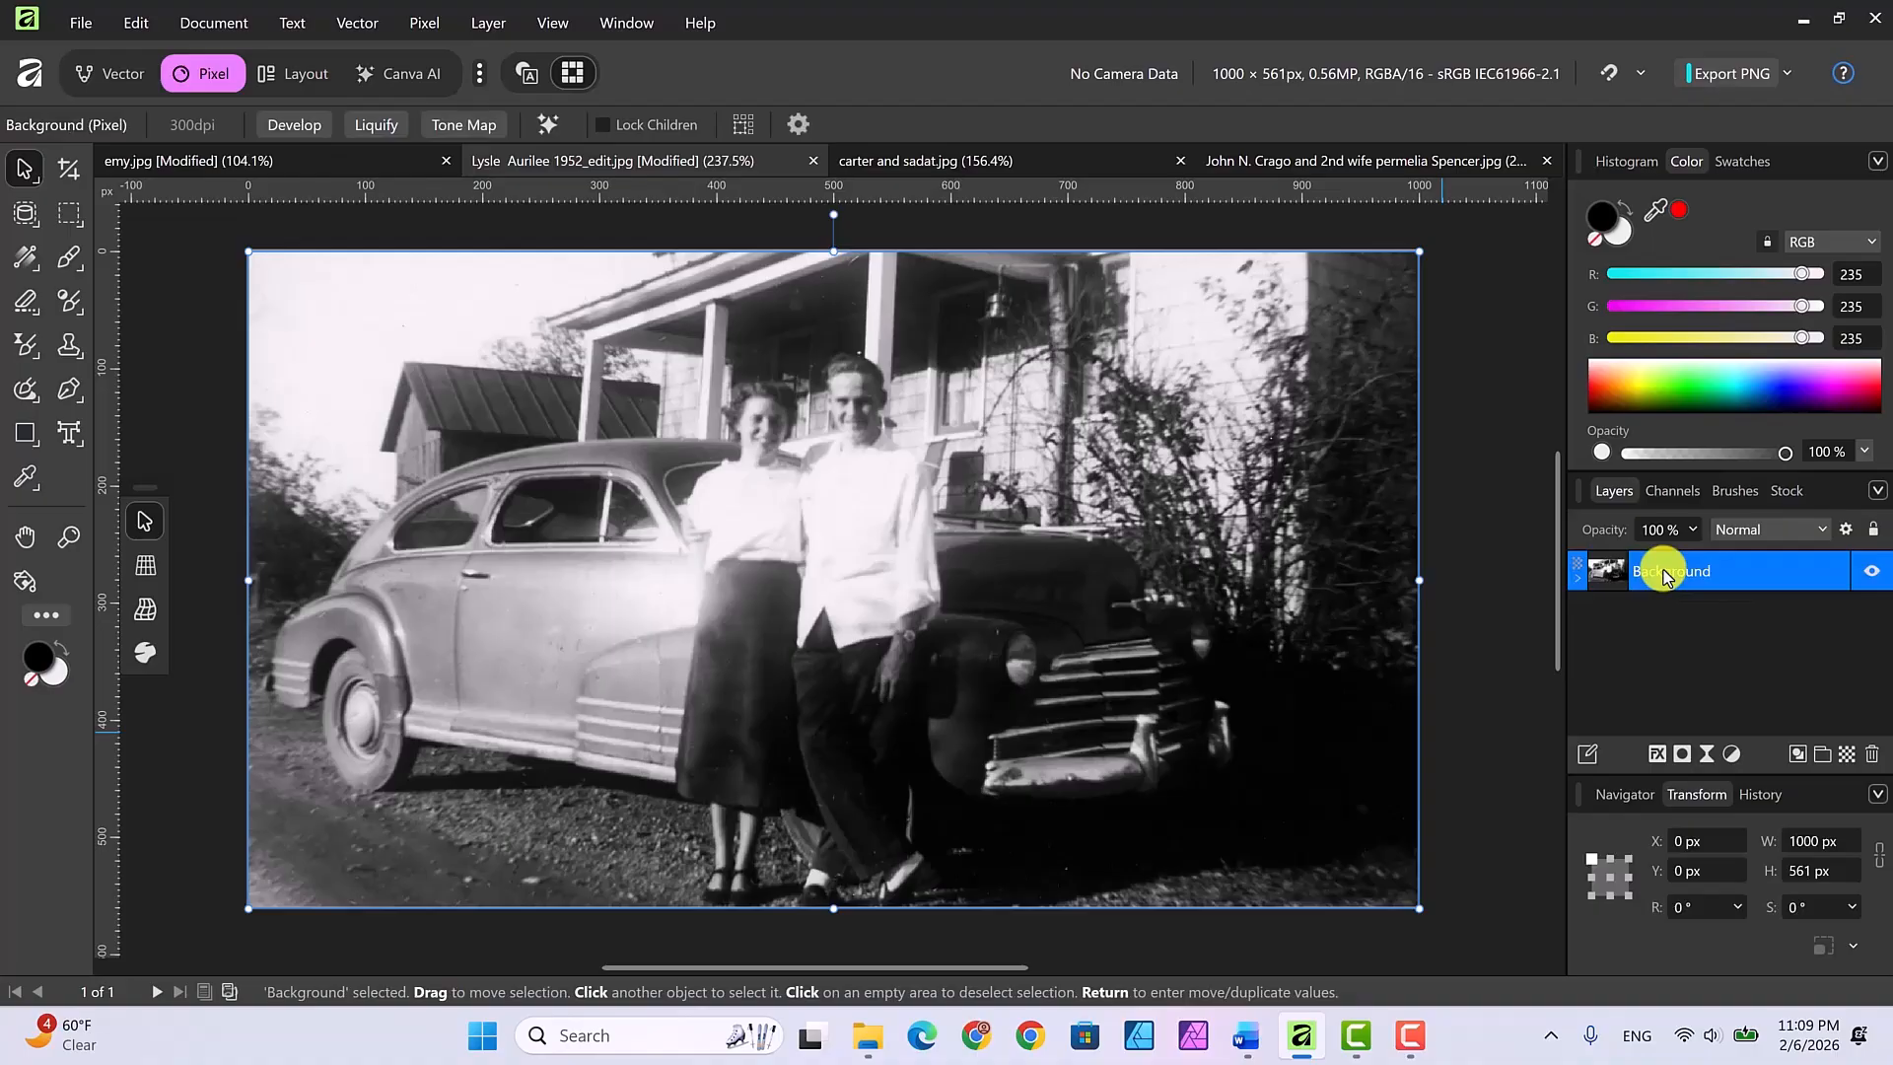
{"action": "left_click", "coordinate": [546, 125]}
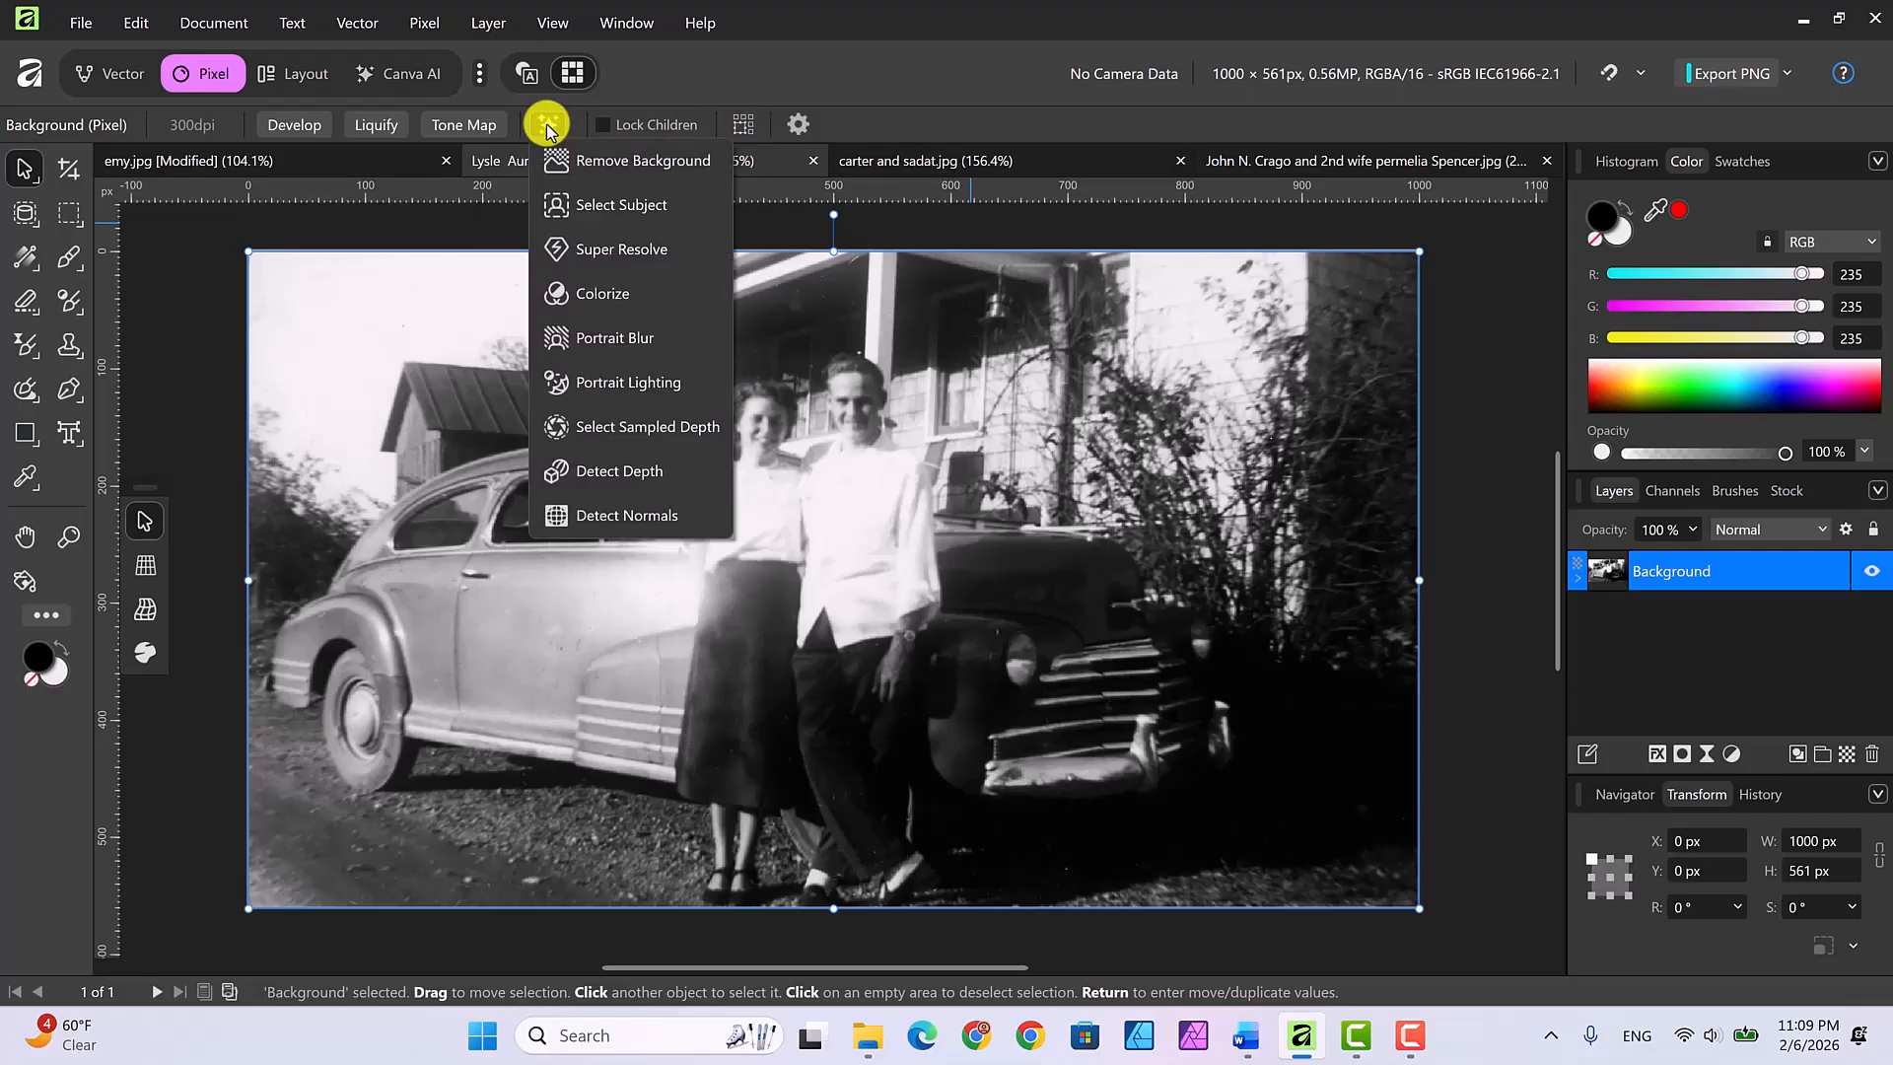
{"action": "left_click", "coordinate": [594, 293]}
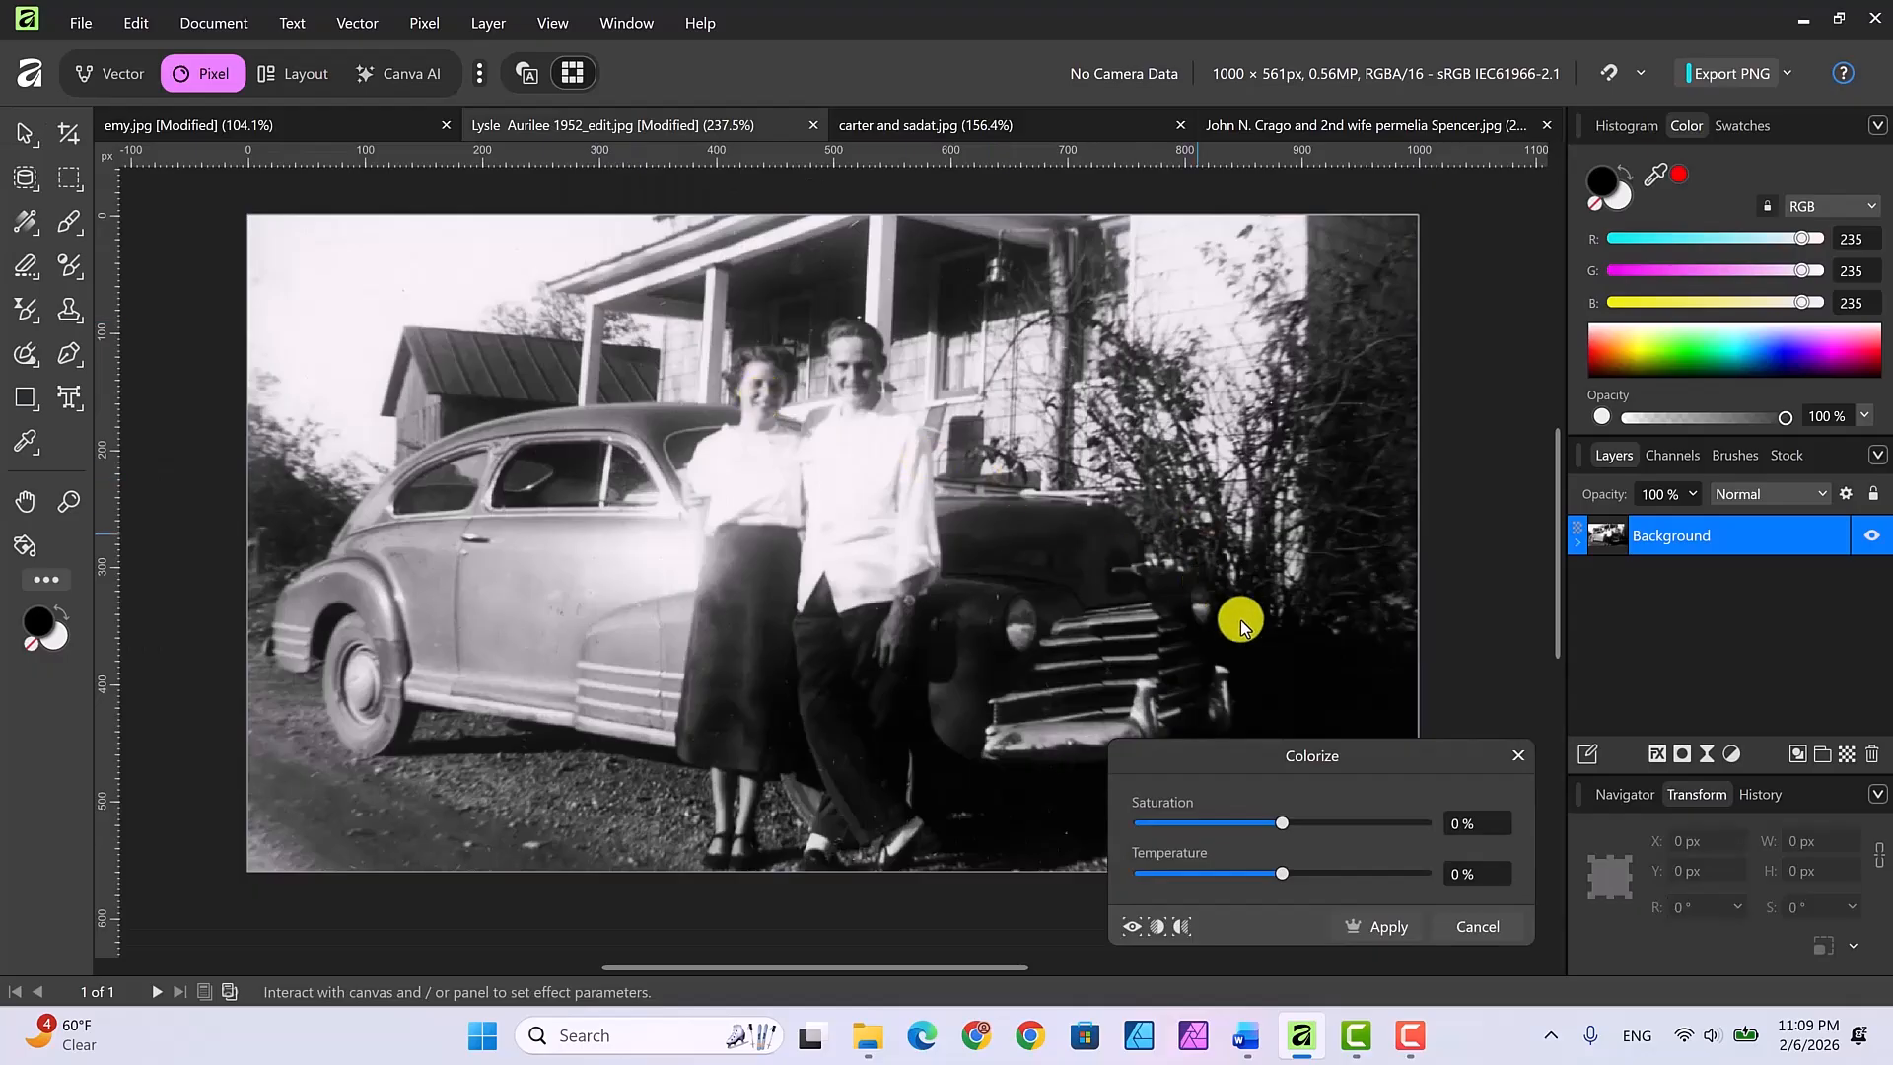
{"action": "left_click", "coordinate": [1173, 927]}
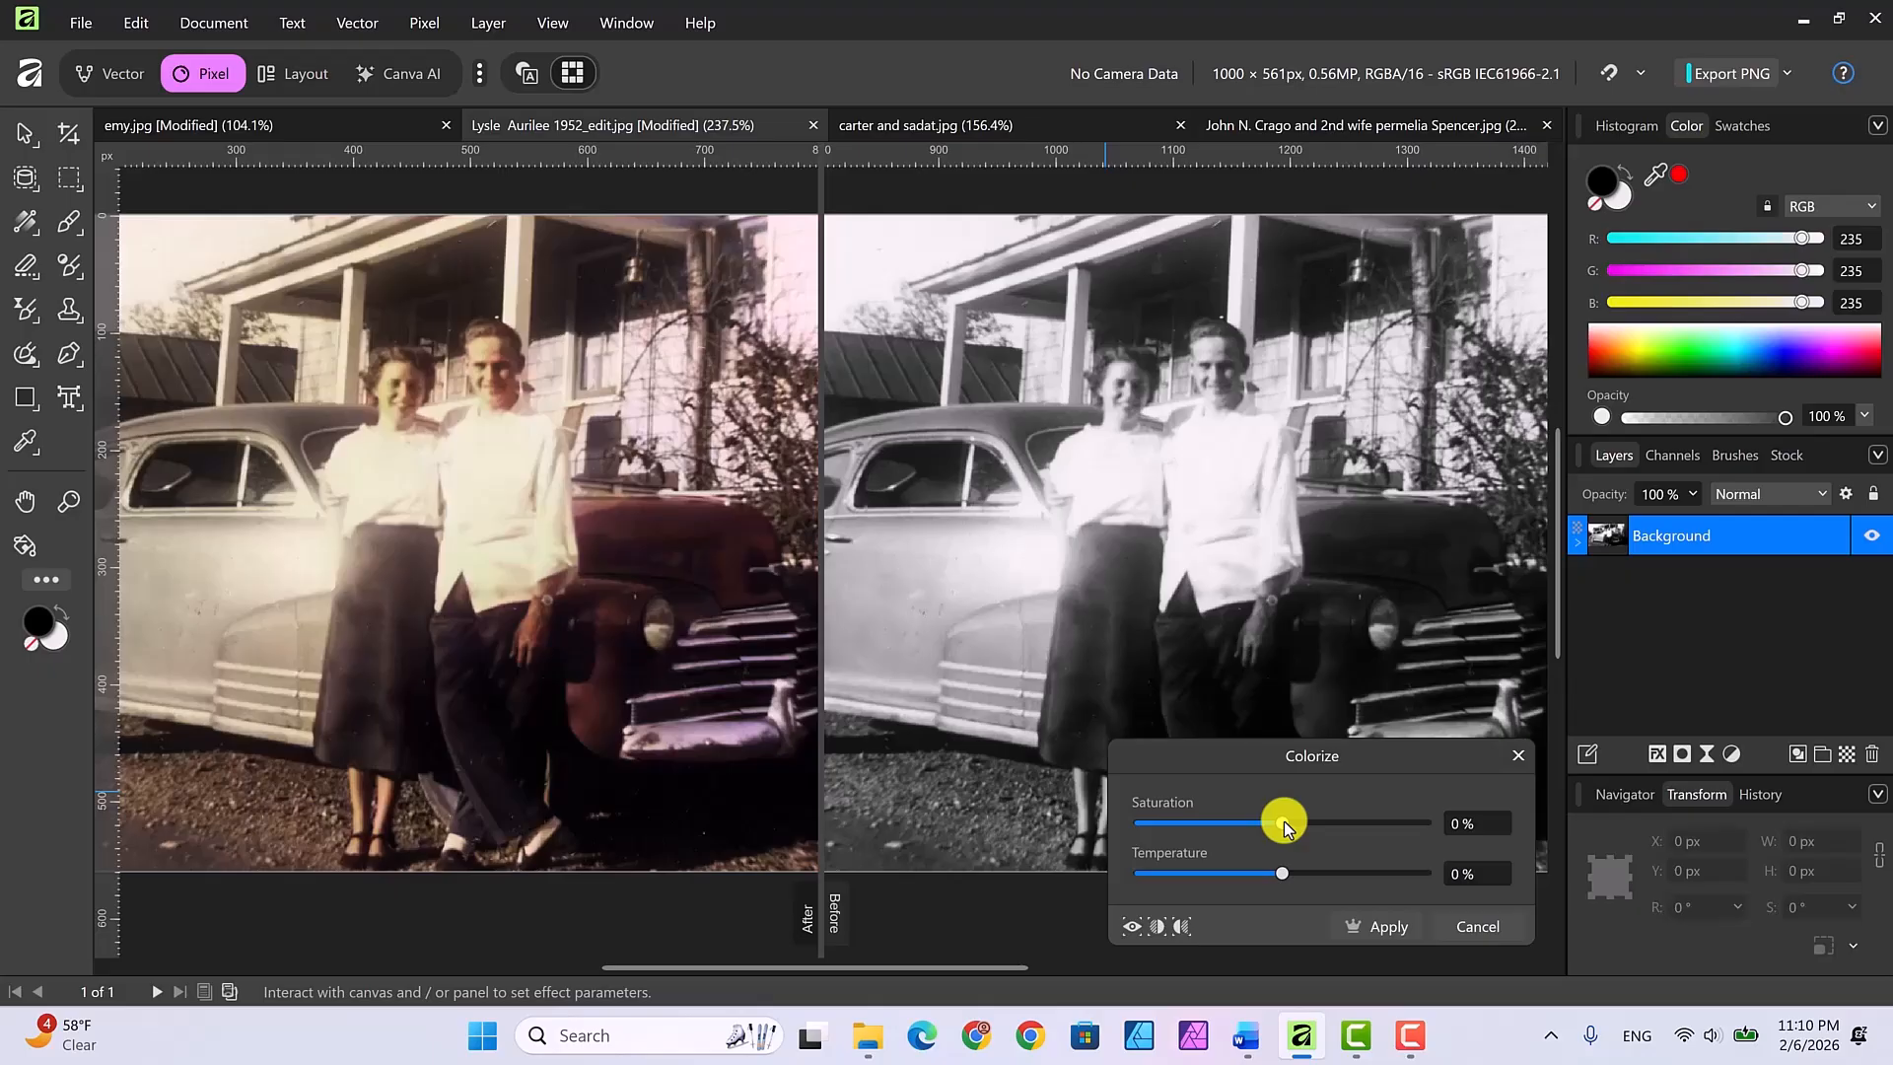
Set the car photo's Colorize saturation to 70% and temperature to -18%, and apply the filter
{"action": "left_click_drag", "start_coordinate": [1284, 821], "coordinate": [1383, 831]}
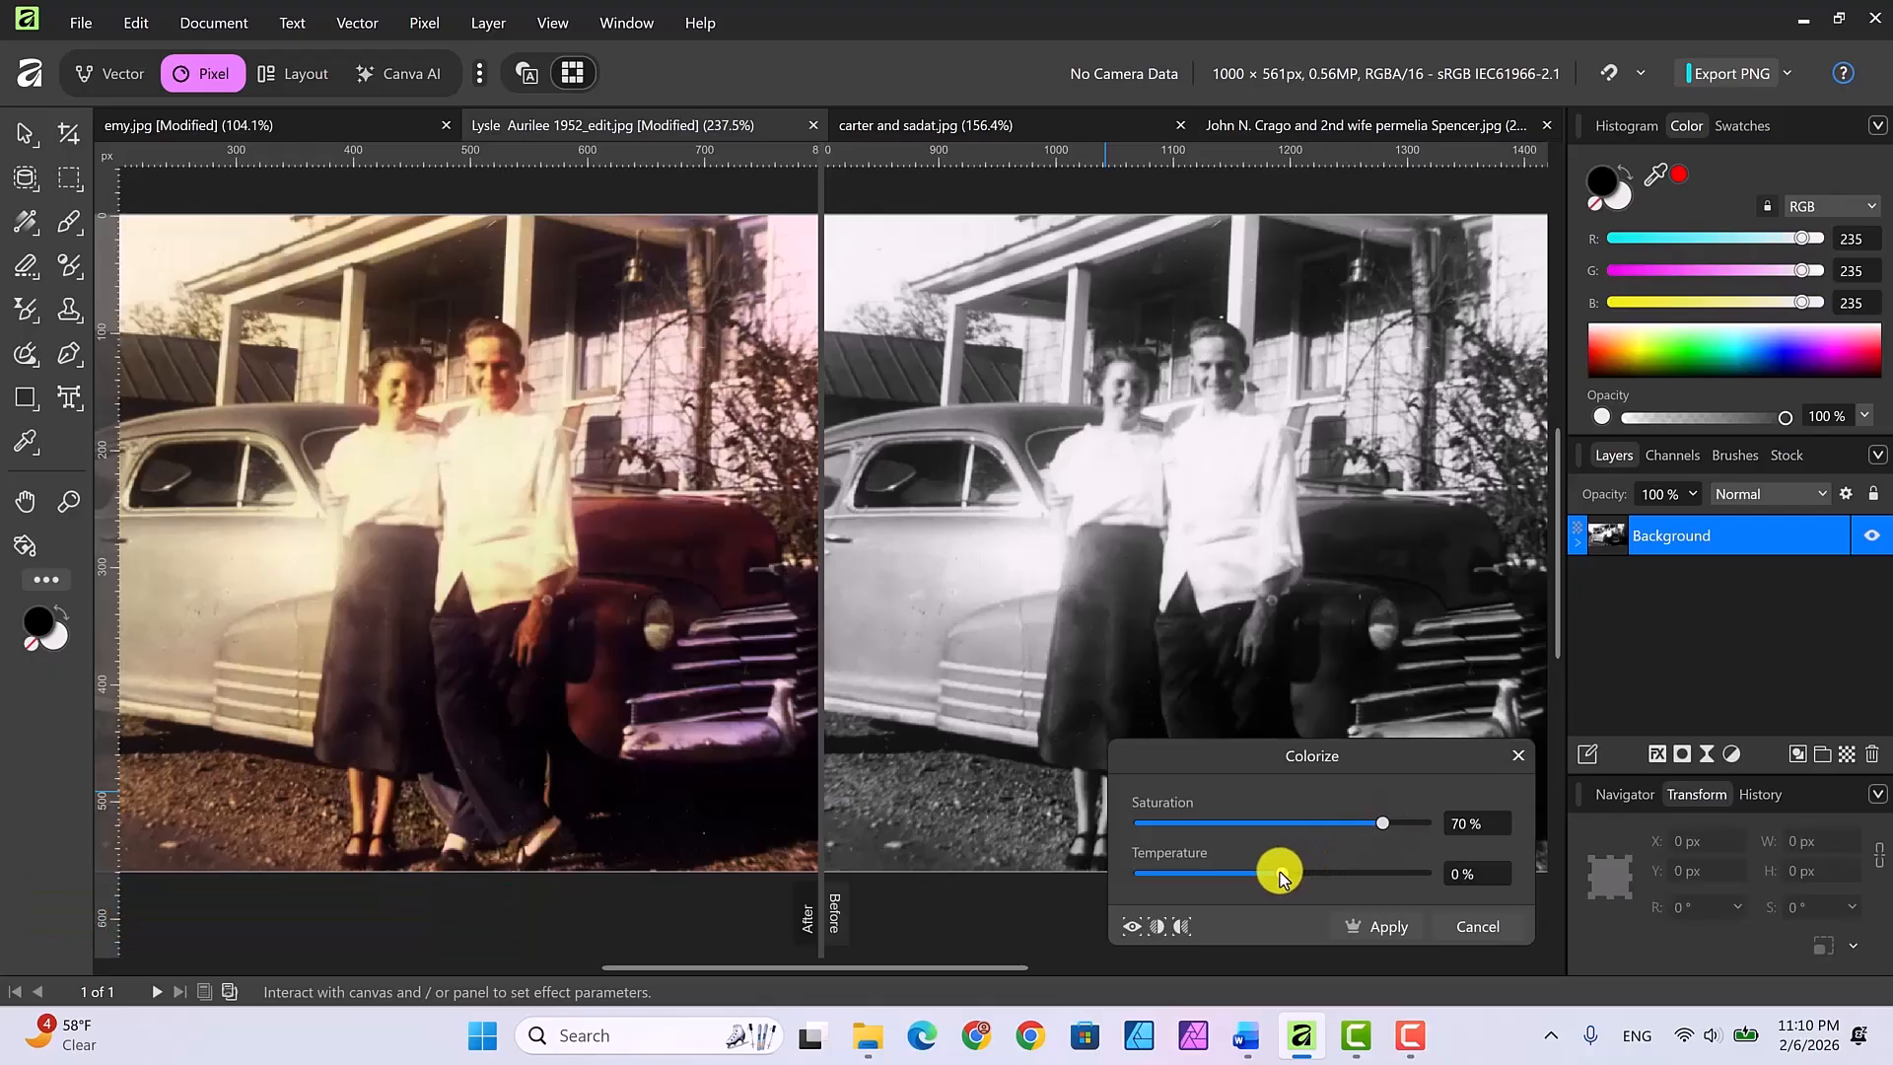
{"action": "mouse_move", "coordinate": [1280, 875]}
{"action": "left_mouse_down"}
{"action": "mouse_move", "coordinate": [1239, 882]}
{"action": "mouse_move", "coordinate": [1255, 884]}
{"action": "left_mouse_up"}
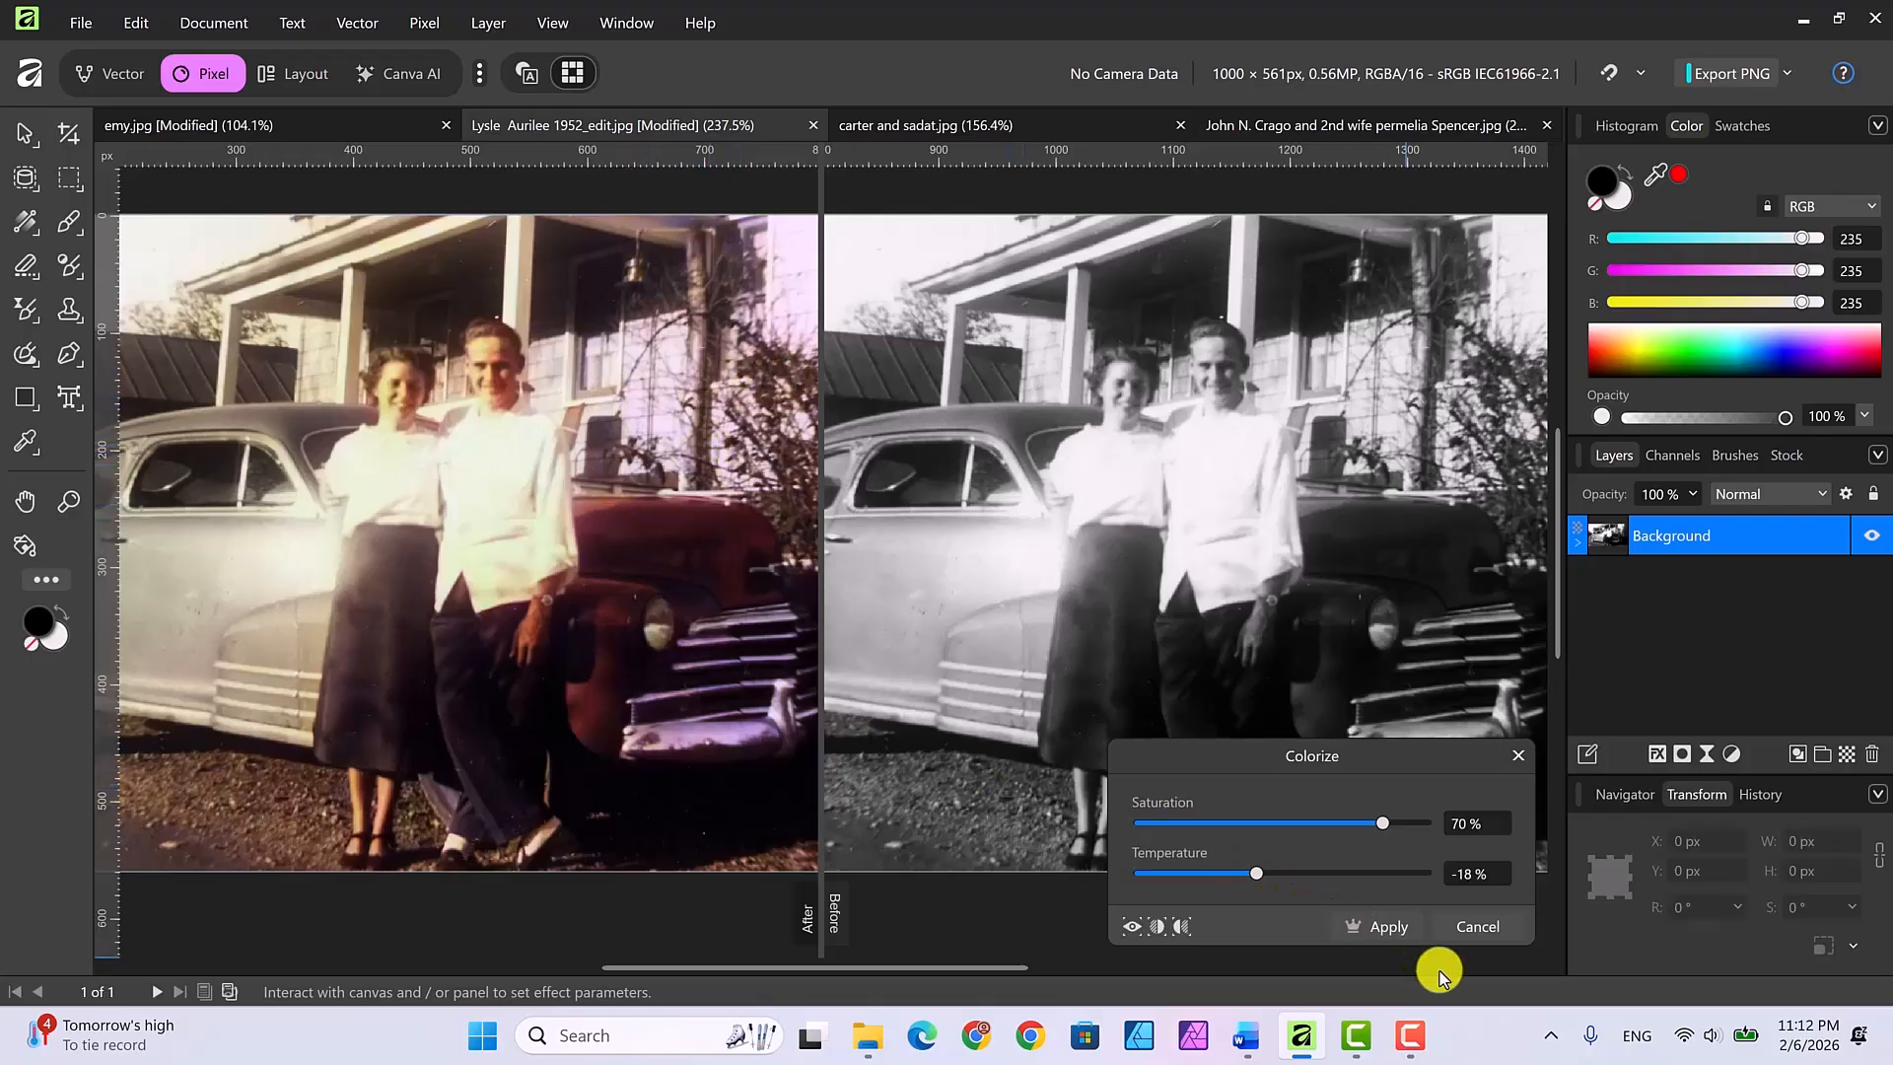
{"action": "left_click", "coordinate": [1382, 927]}
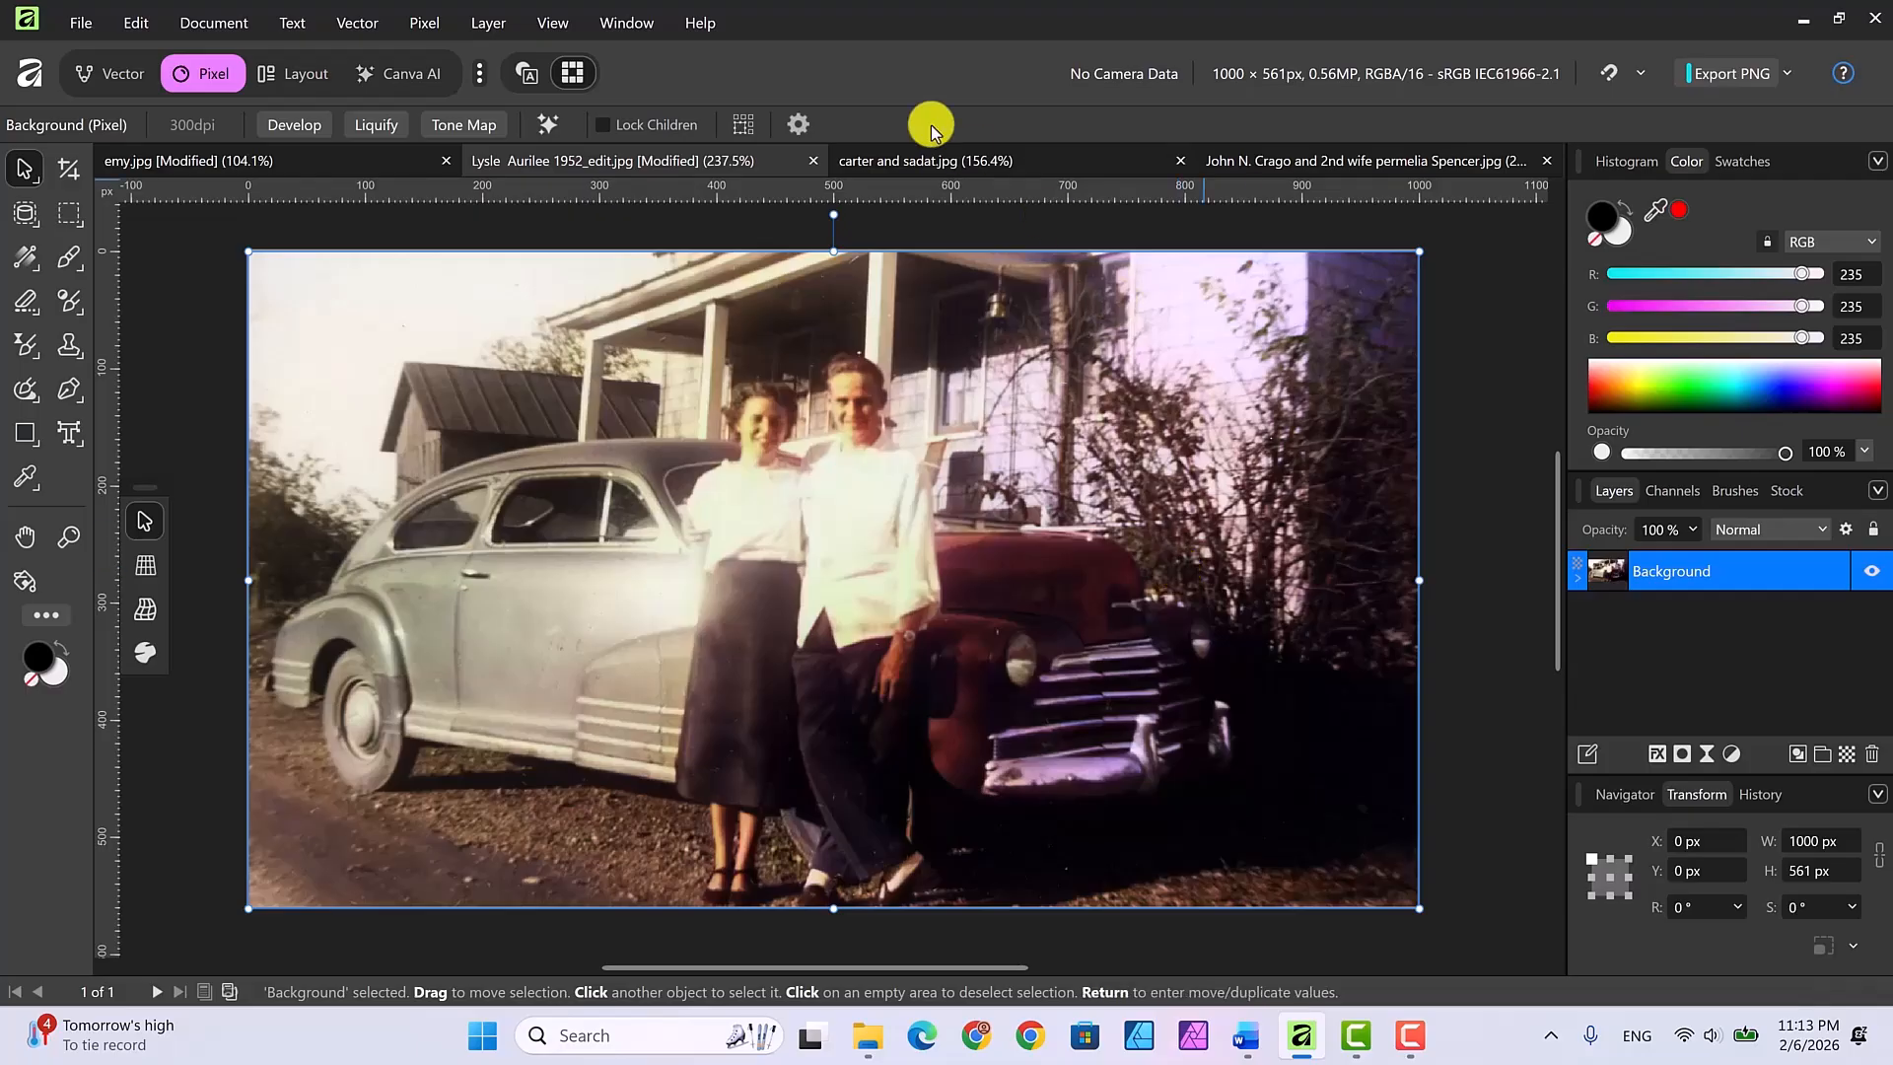
Switch to the carter and sadat.jpg photo and convert its document format from greyscale to RGB/16
{"action": "left_click", "coordinate": [899, 165]}
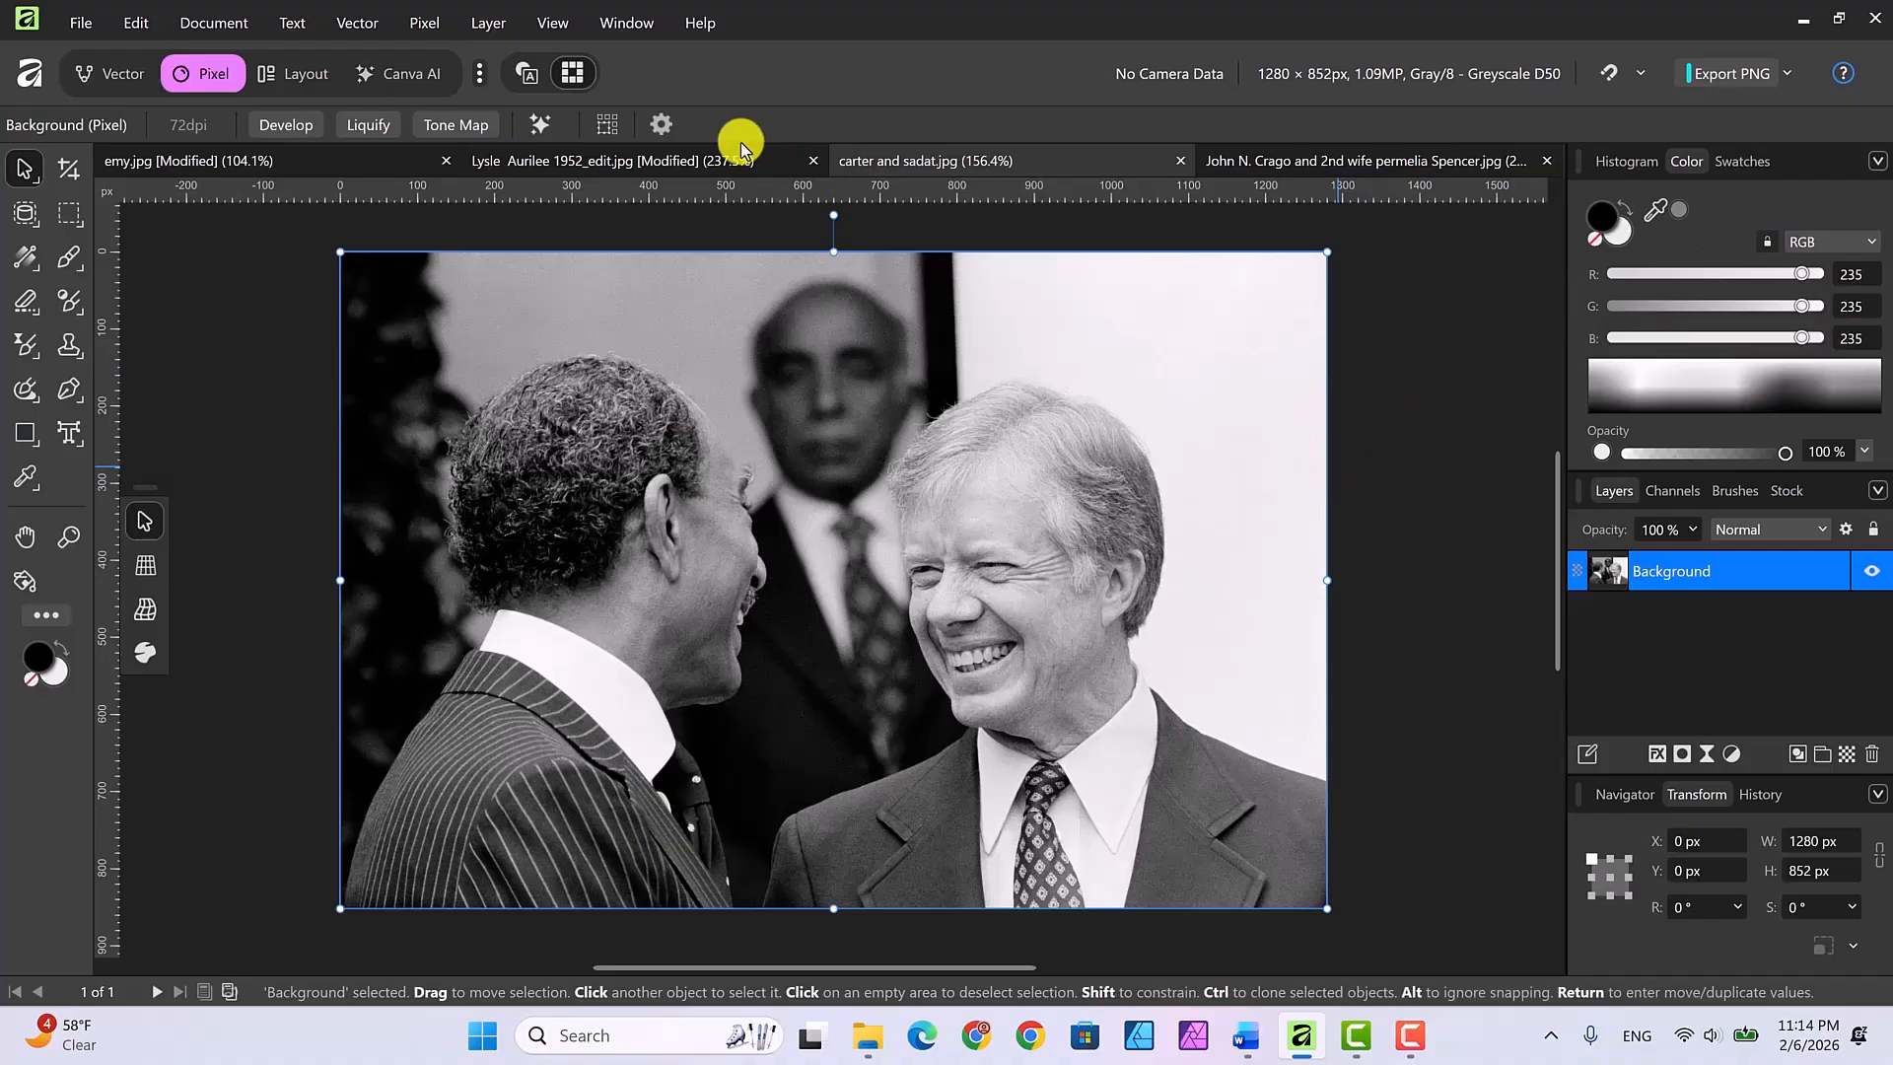
{"action": "left_click", "coordinate": [223, 31]}
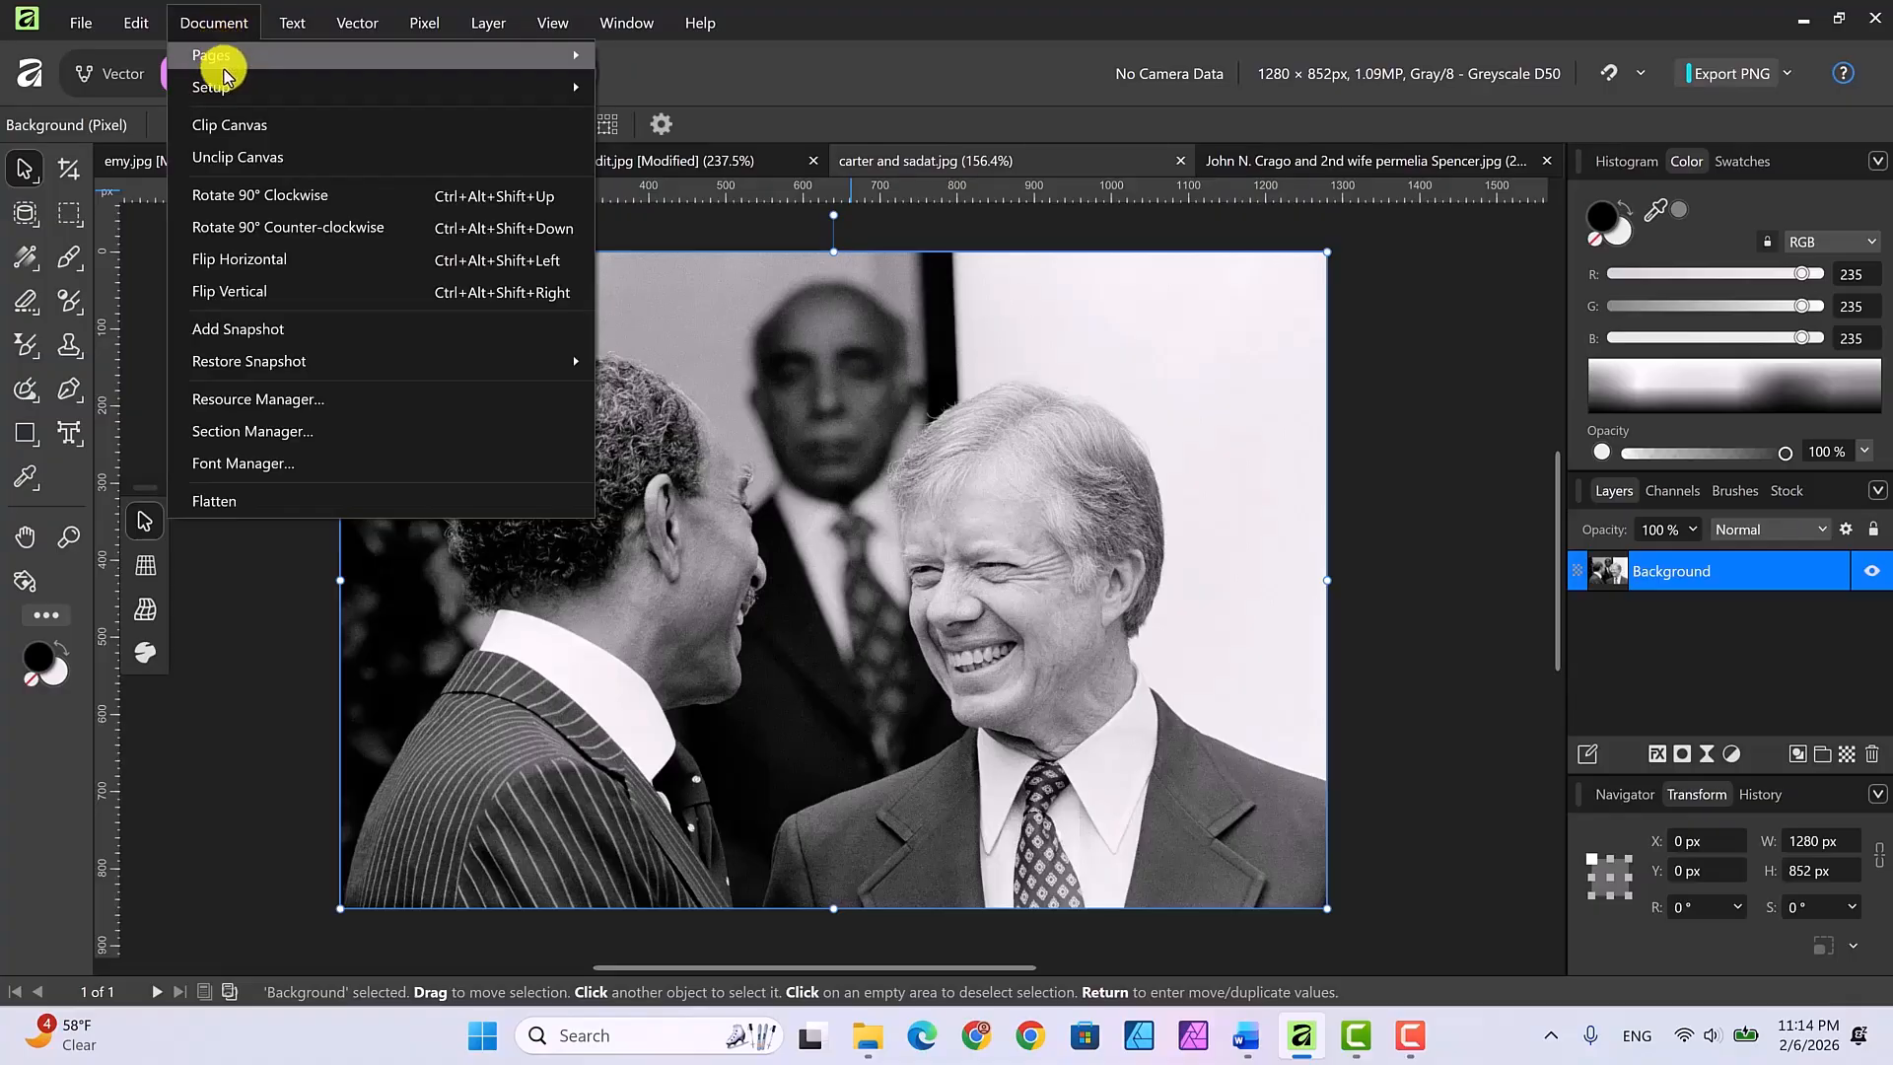
{"action": "mouse_move", "coordinate": [255, 85]}
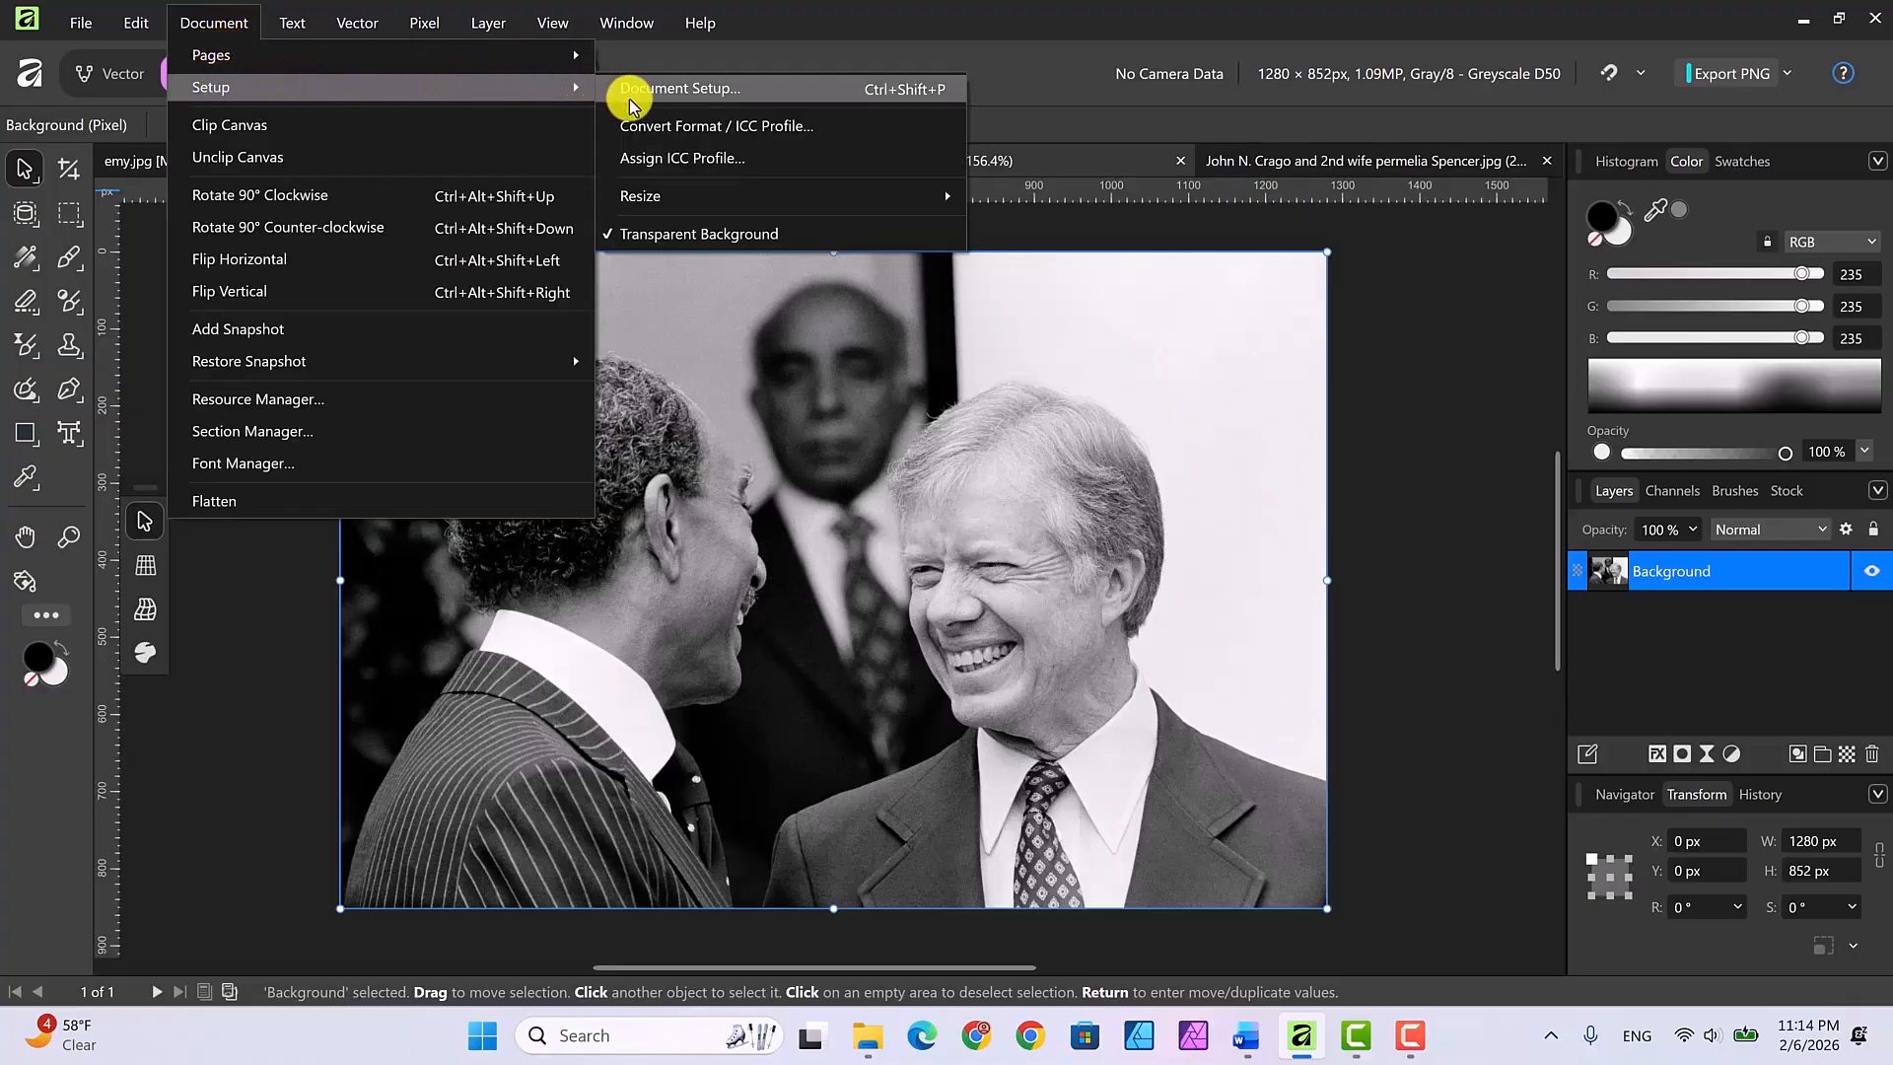
{"action": "left_click", "coordinate": [679, 126]}
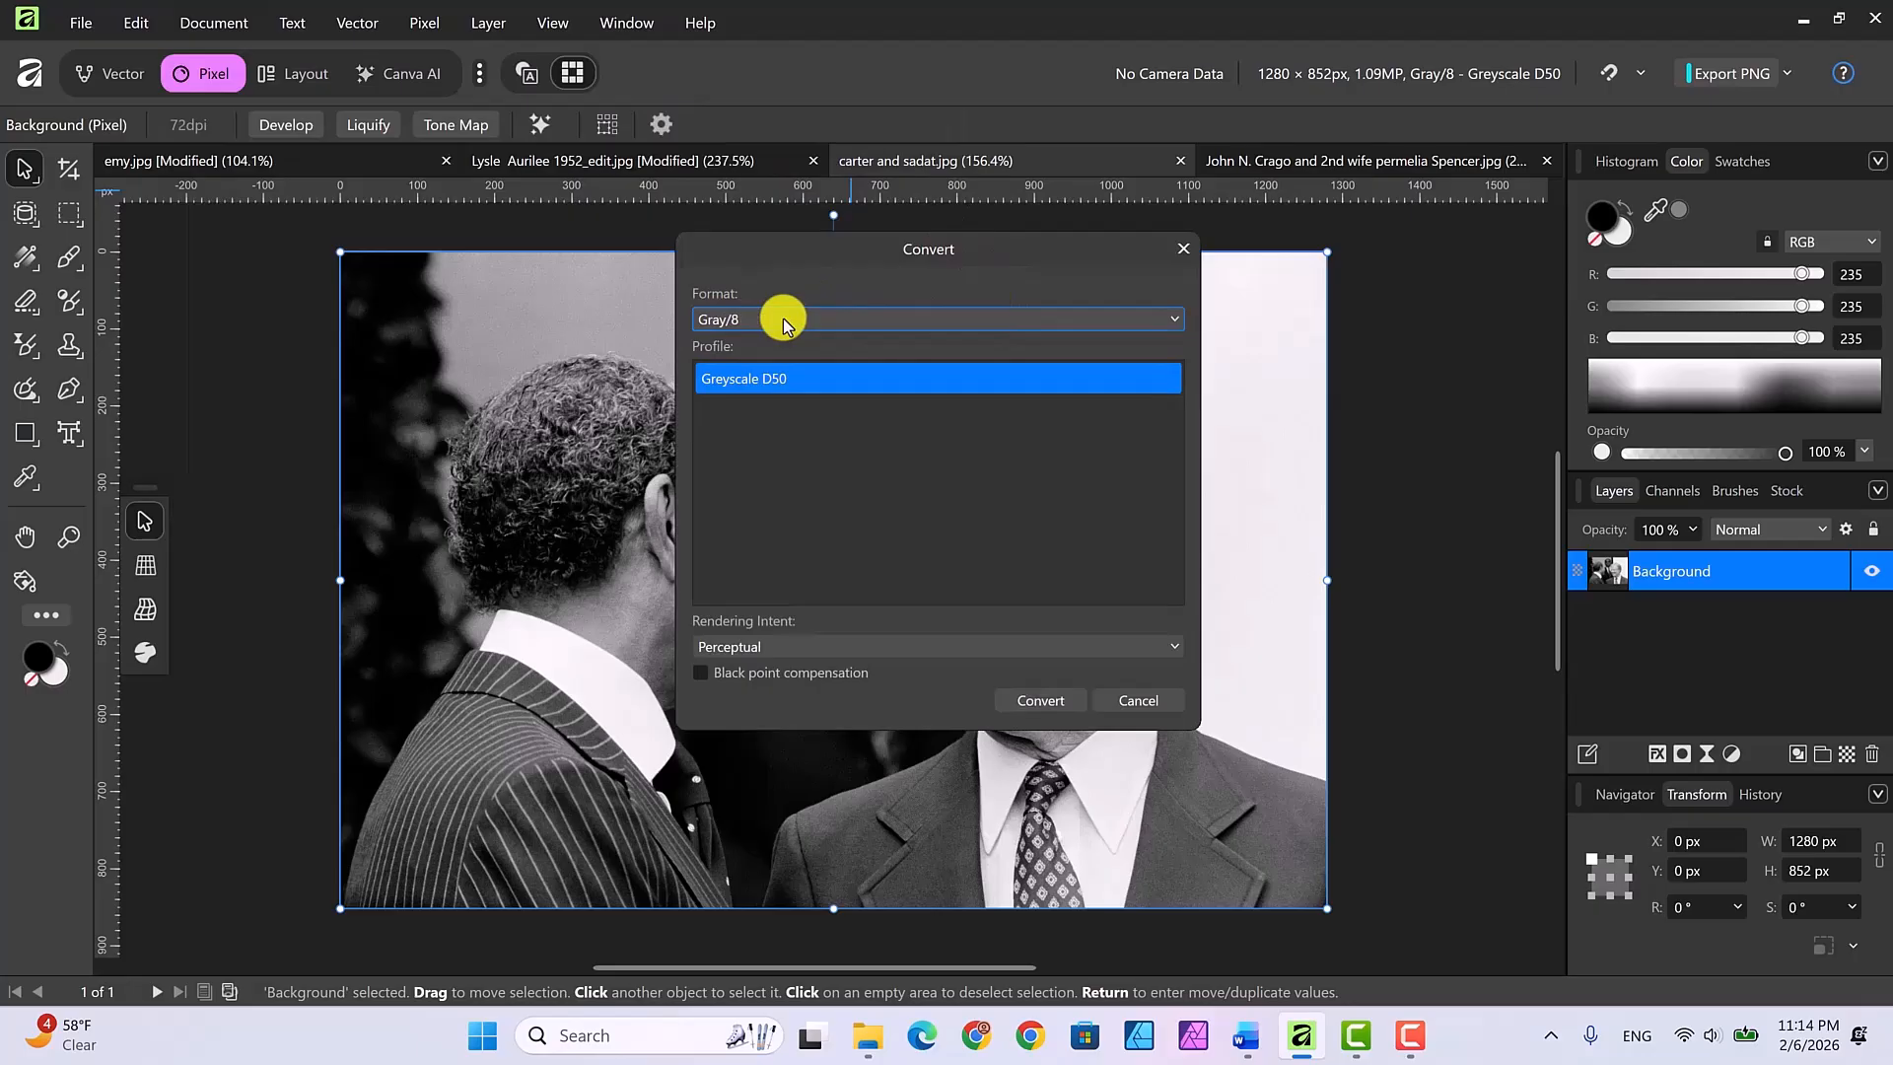
{"action": "left_click", "coordinate": [1169, 325]}
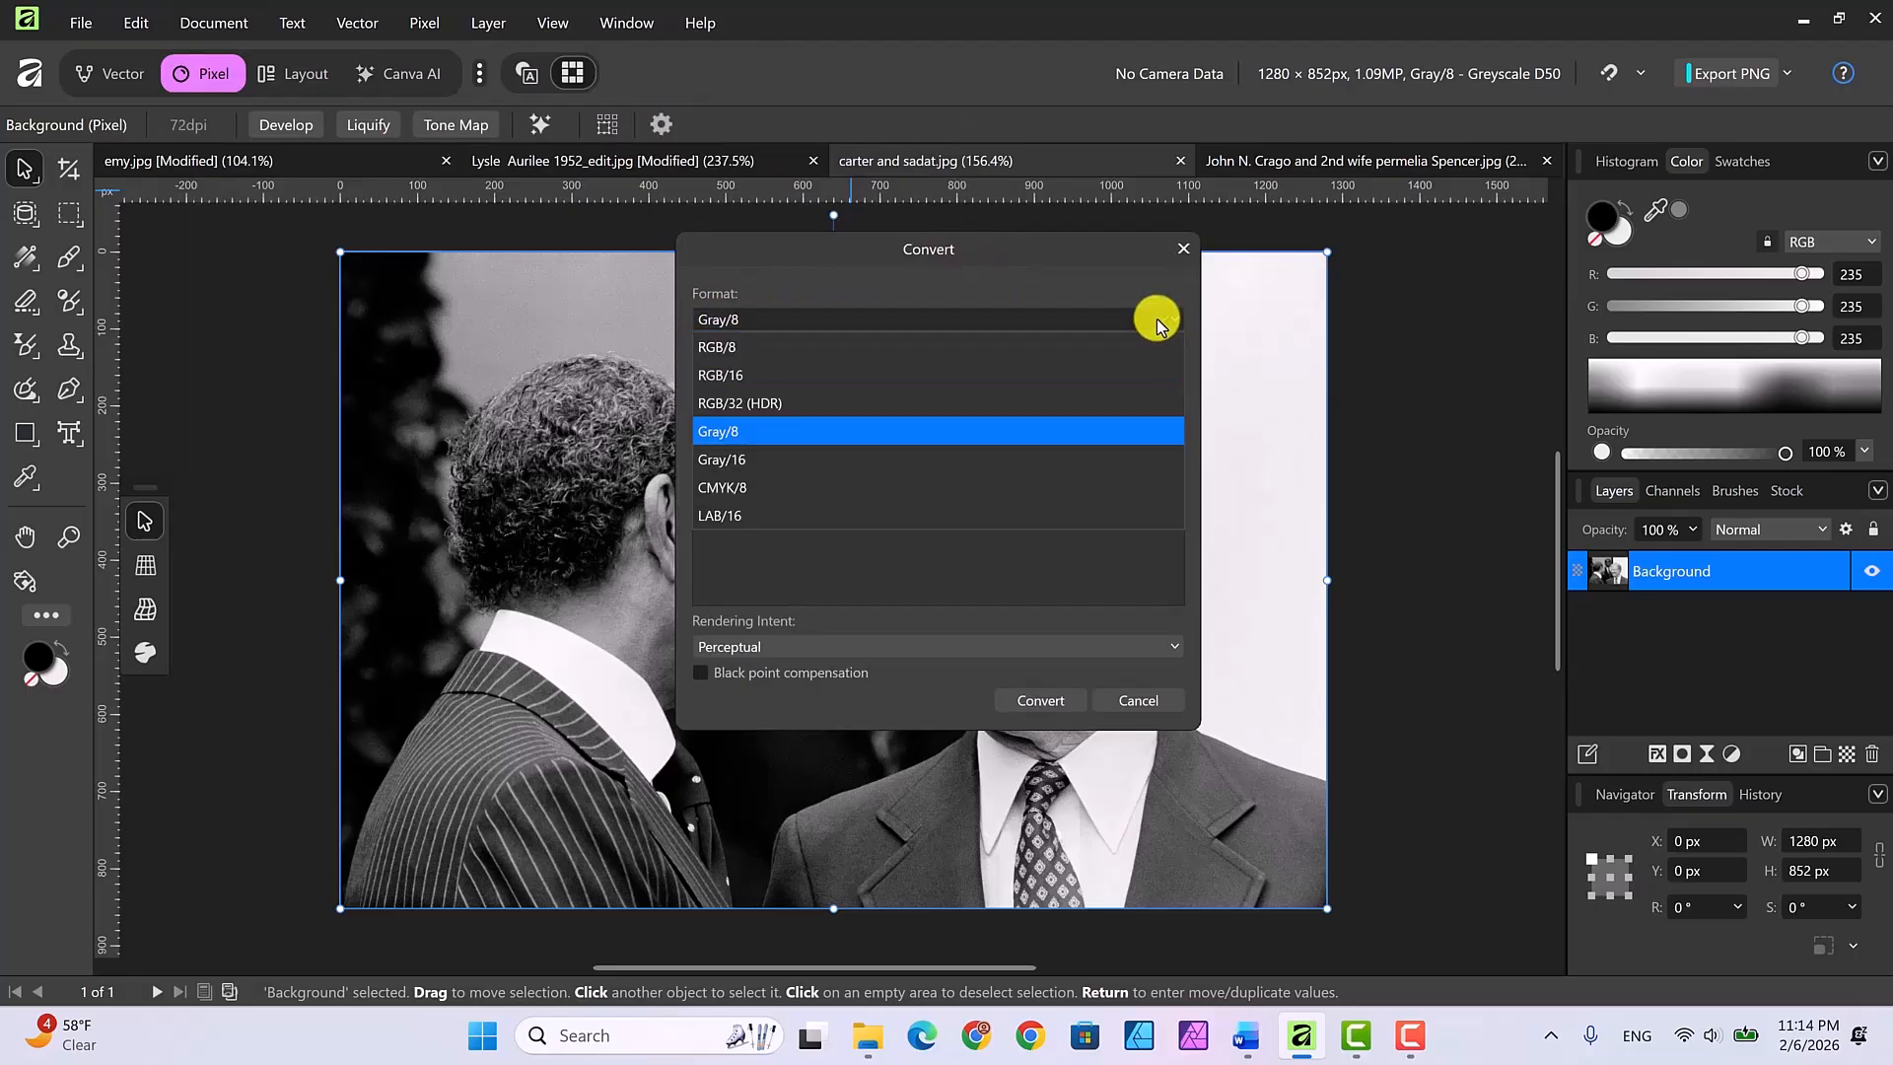
{"action": "left_click", "coordinate": [770, 379]}
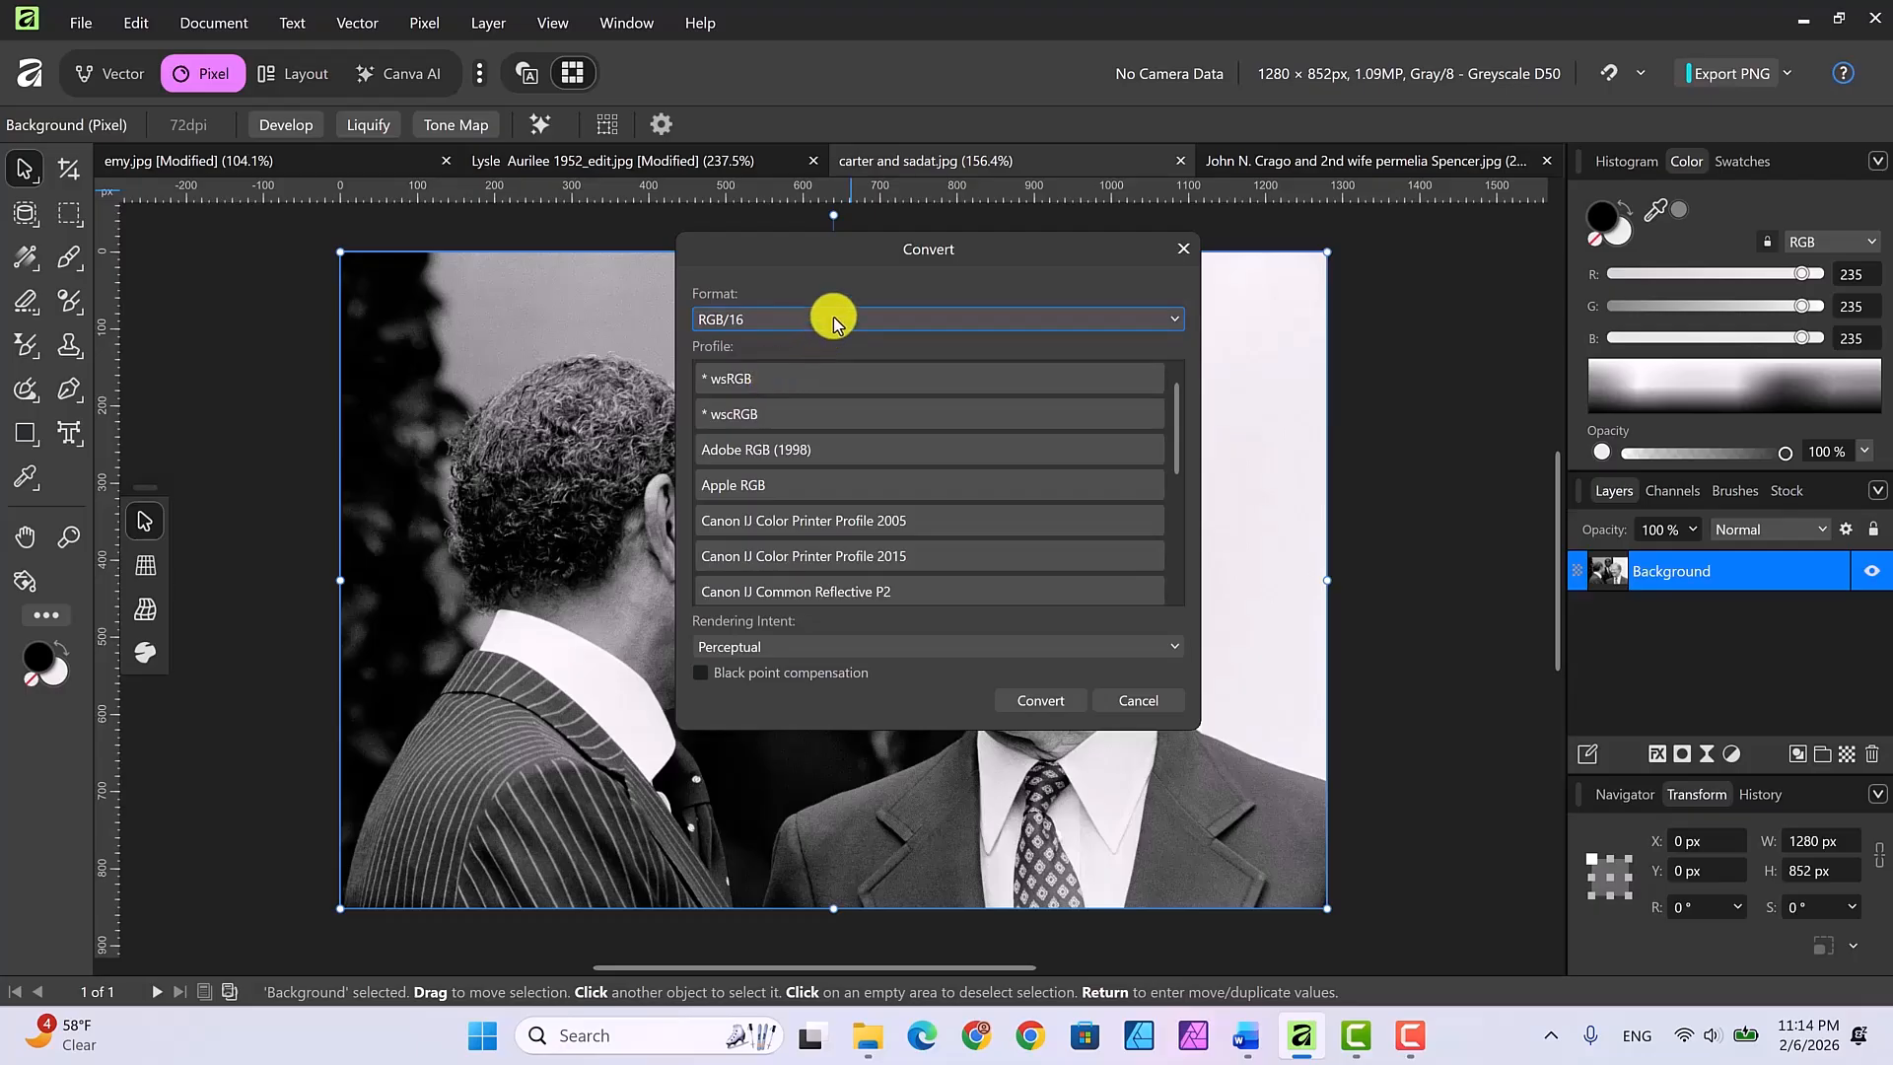
{"action": "left_click", "coordinate": [1041, 702]}
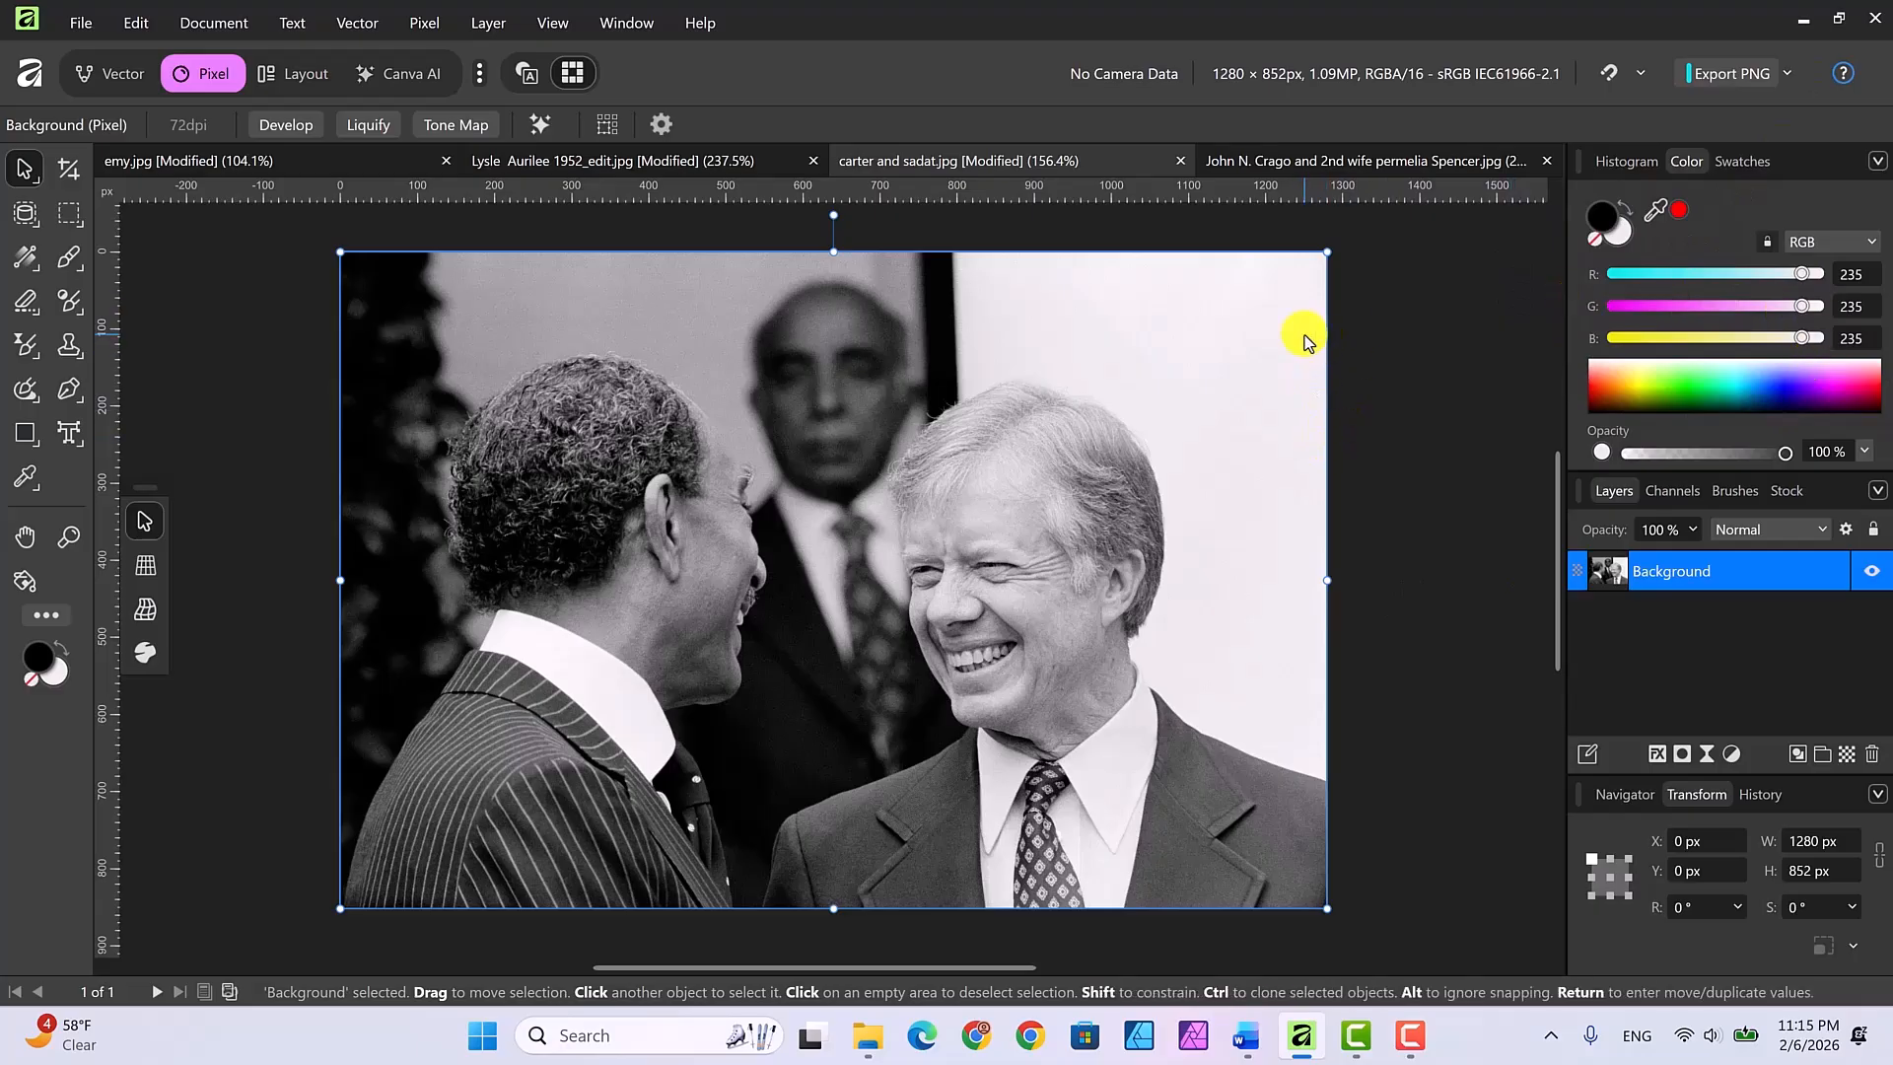
Colorize the carter and sadat.jpg photo using a side-by-side preview, with saturation at 3% and temperature at -30%
{"action": "left_click", "coordinate": [541, 126]}
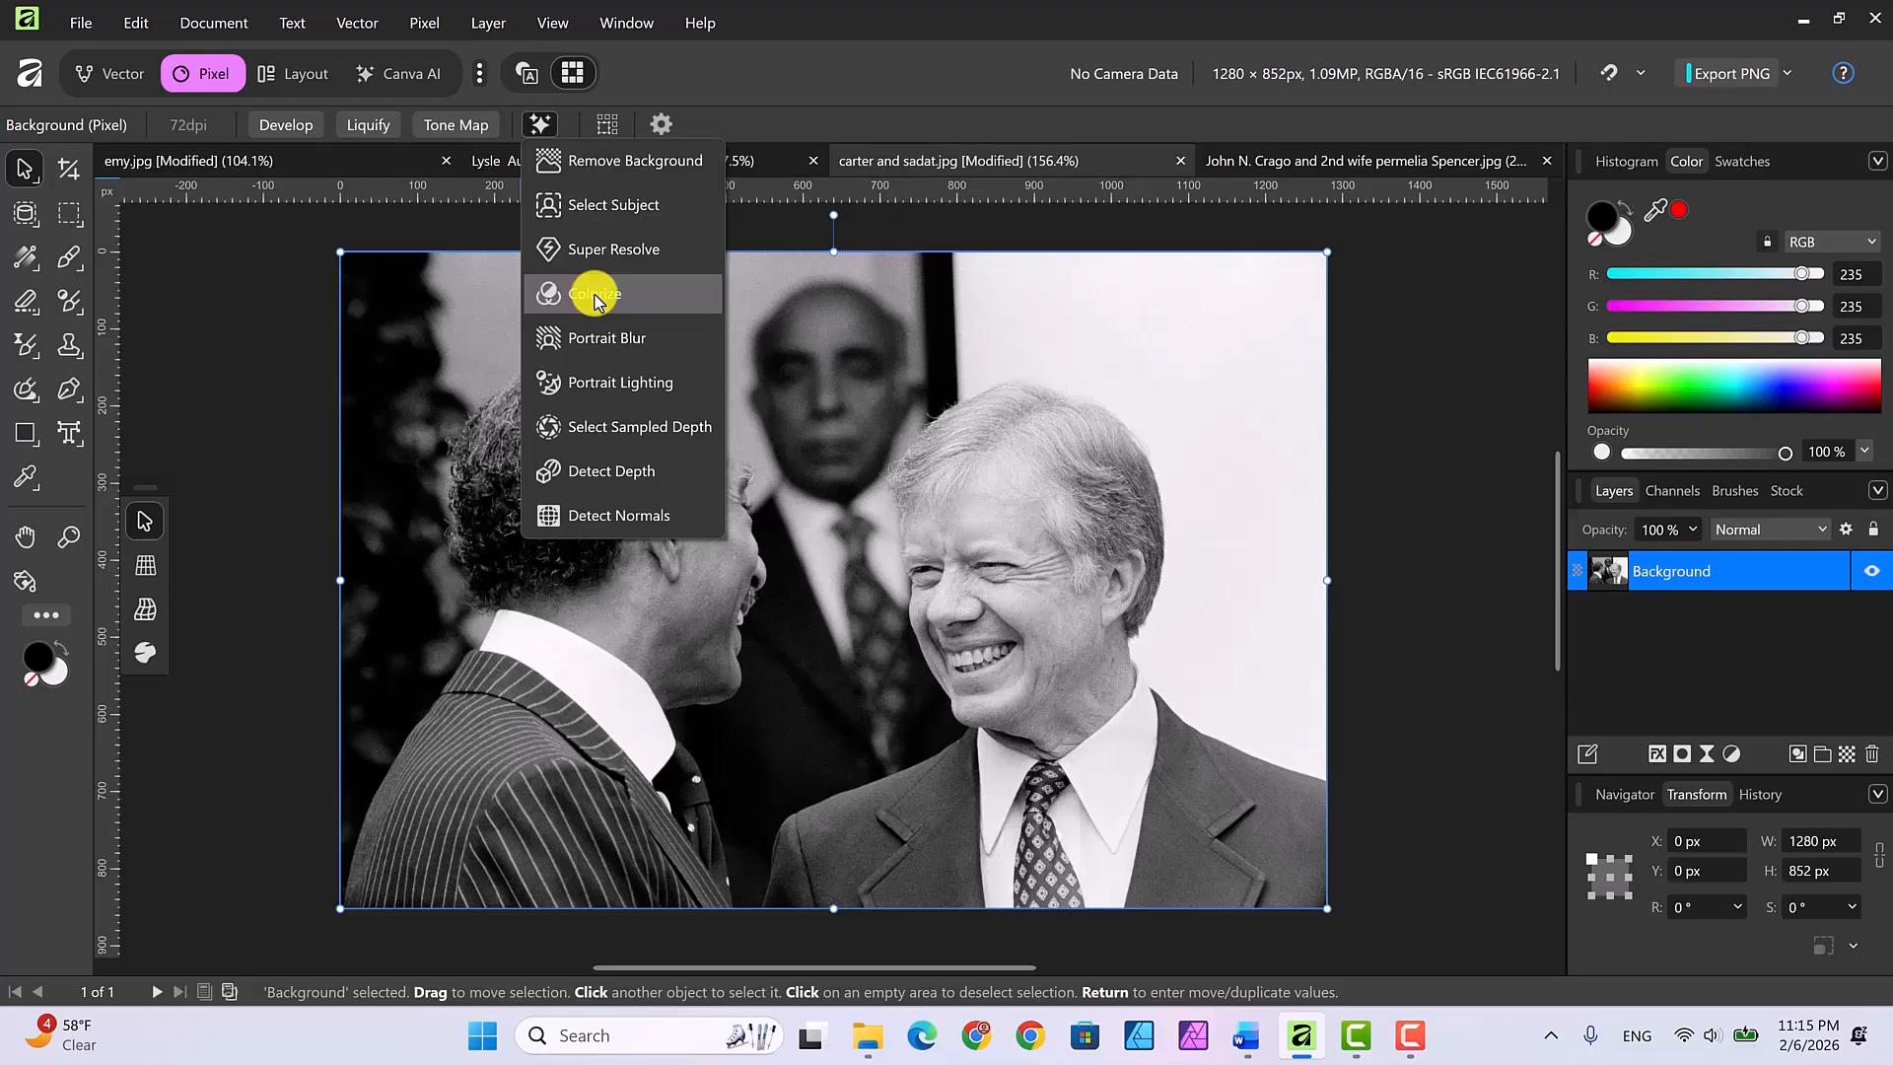
{"action": "left_click", "coordinate": [594, 296]}
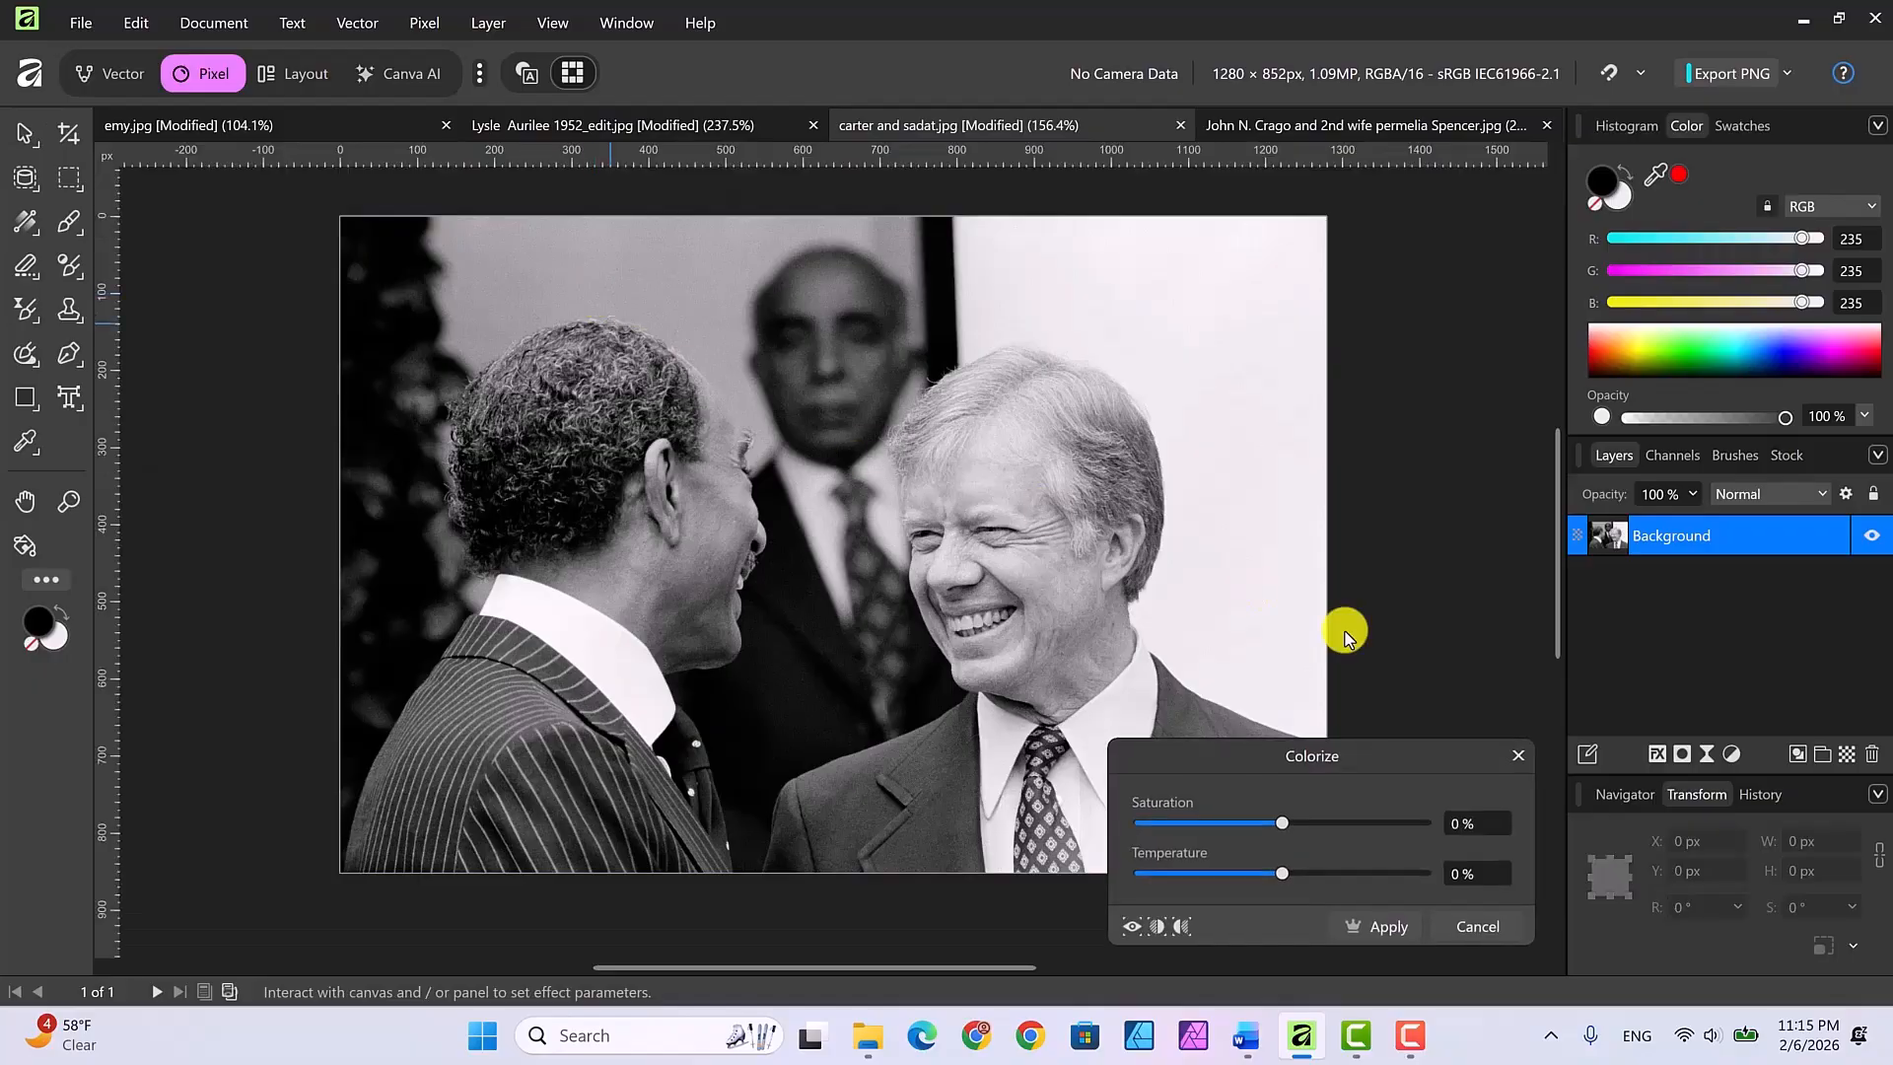
{"action": "left_click", "coordinate": [1181, 924]}
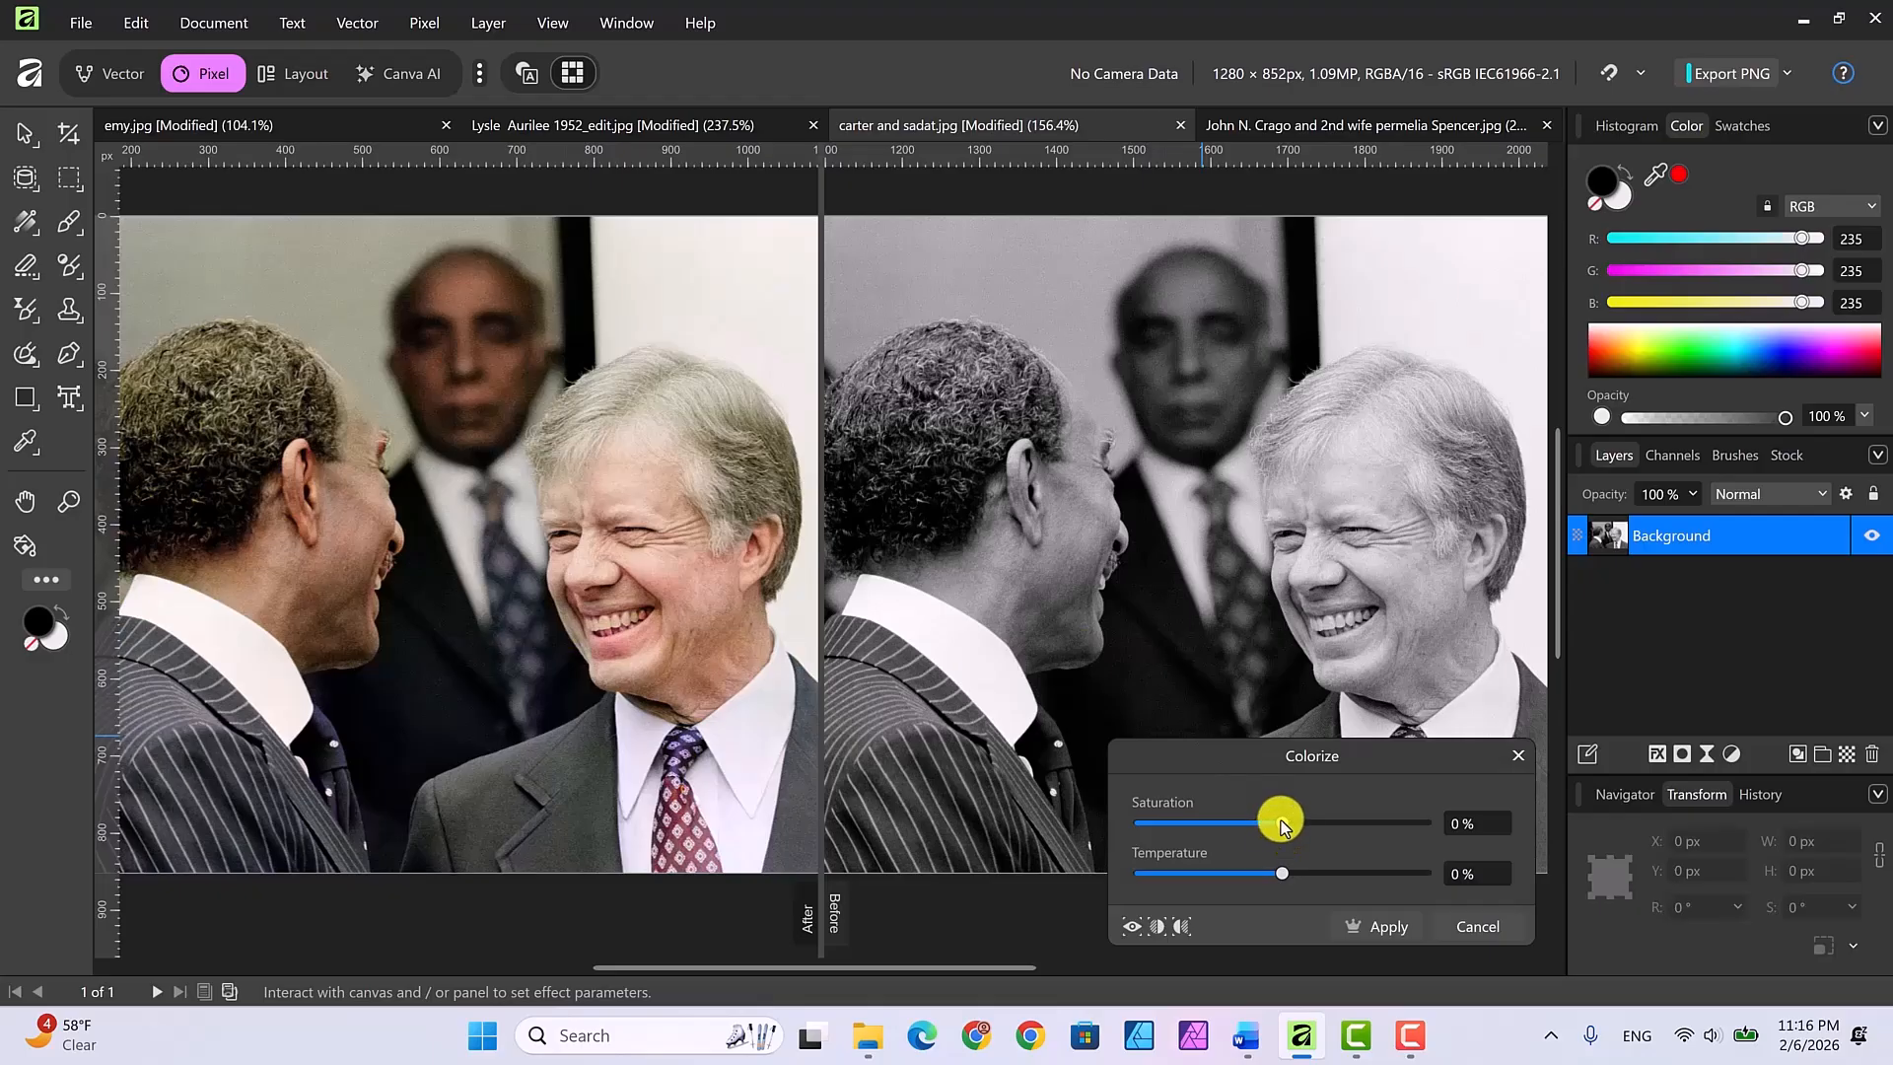
{"action": "left_click_drag", "start_coordinate": [1282, 825], "coordinate": [1356, 836]}
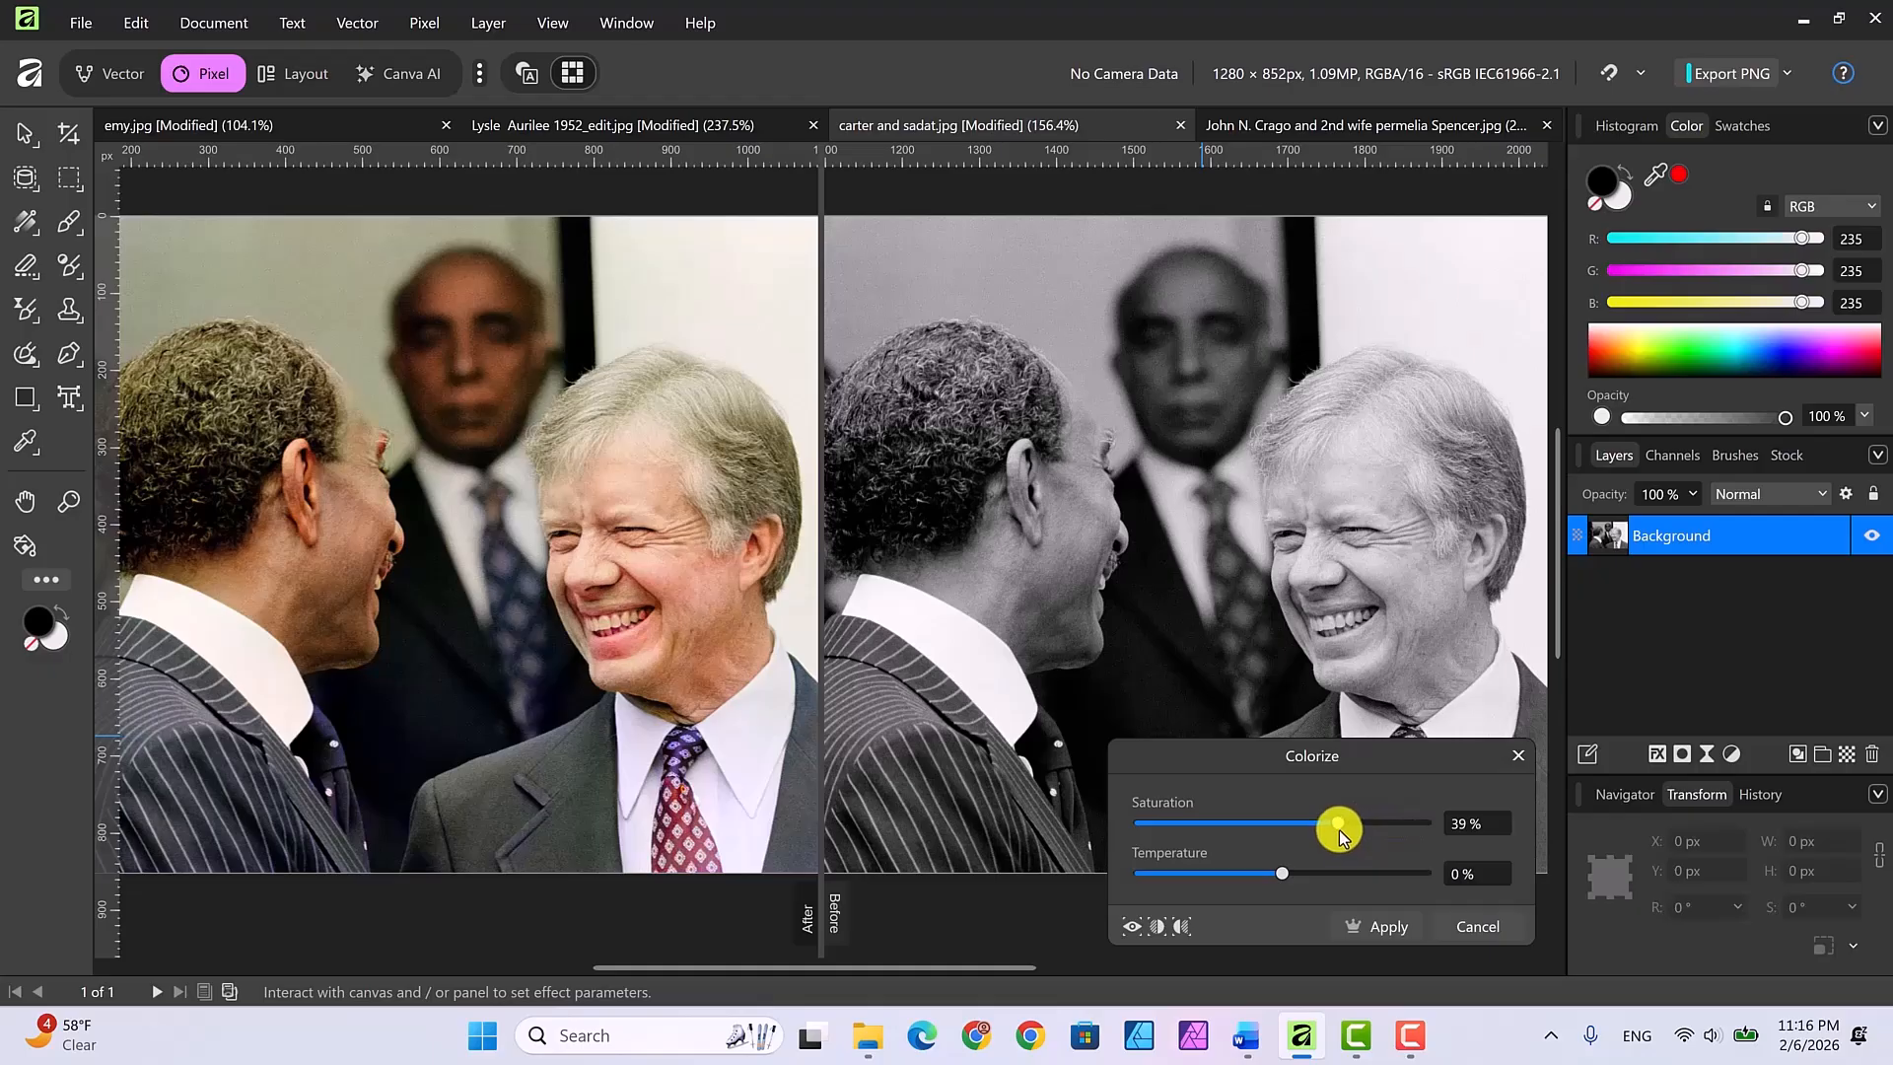
{"action": "left_click_drag", "start_coordinate": [1339, 830], "coordinate": [1290, 825]}
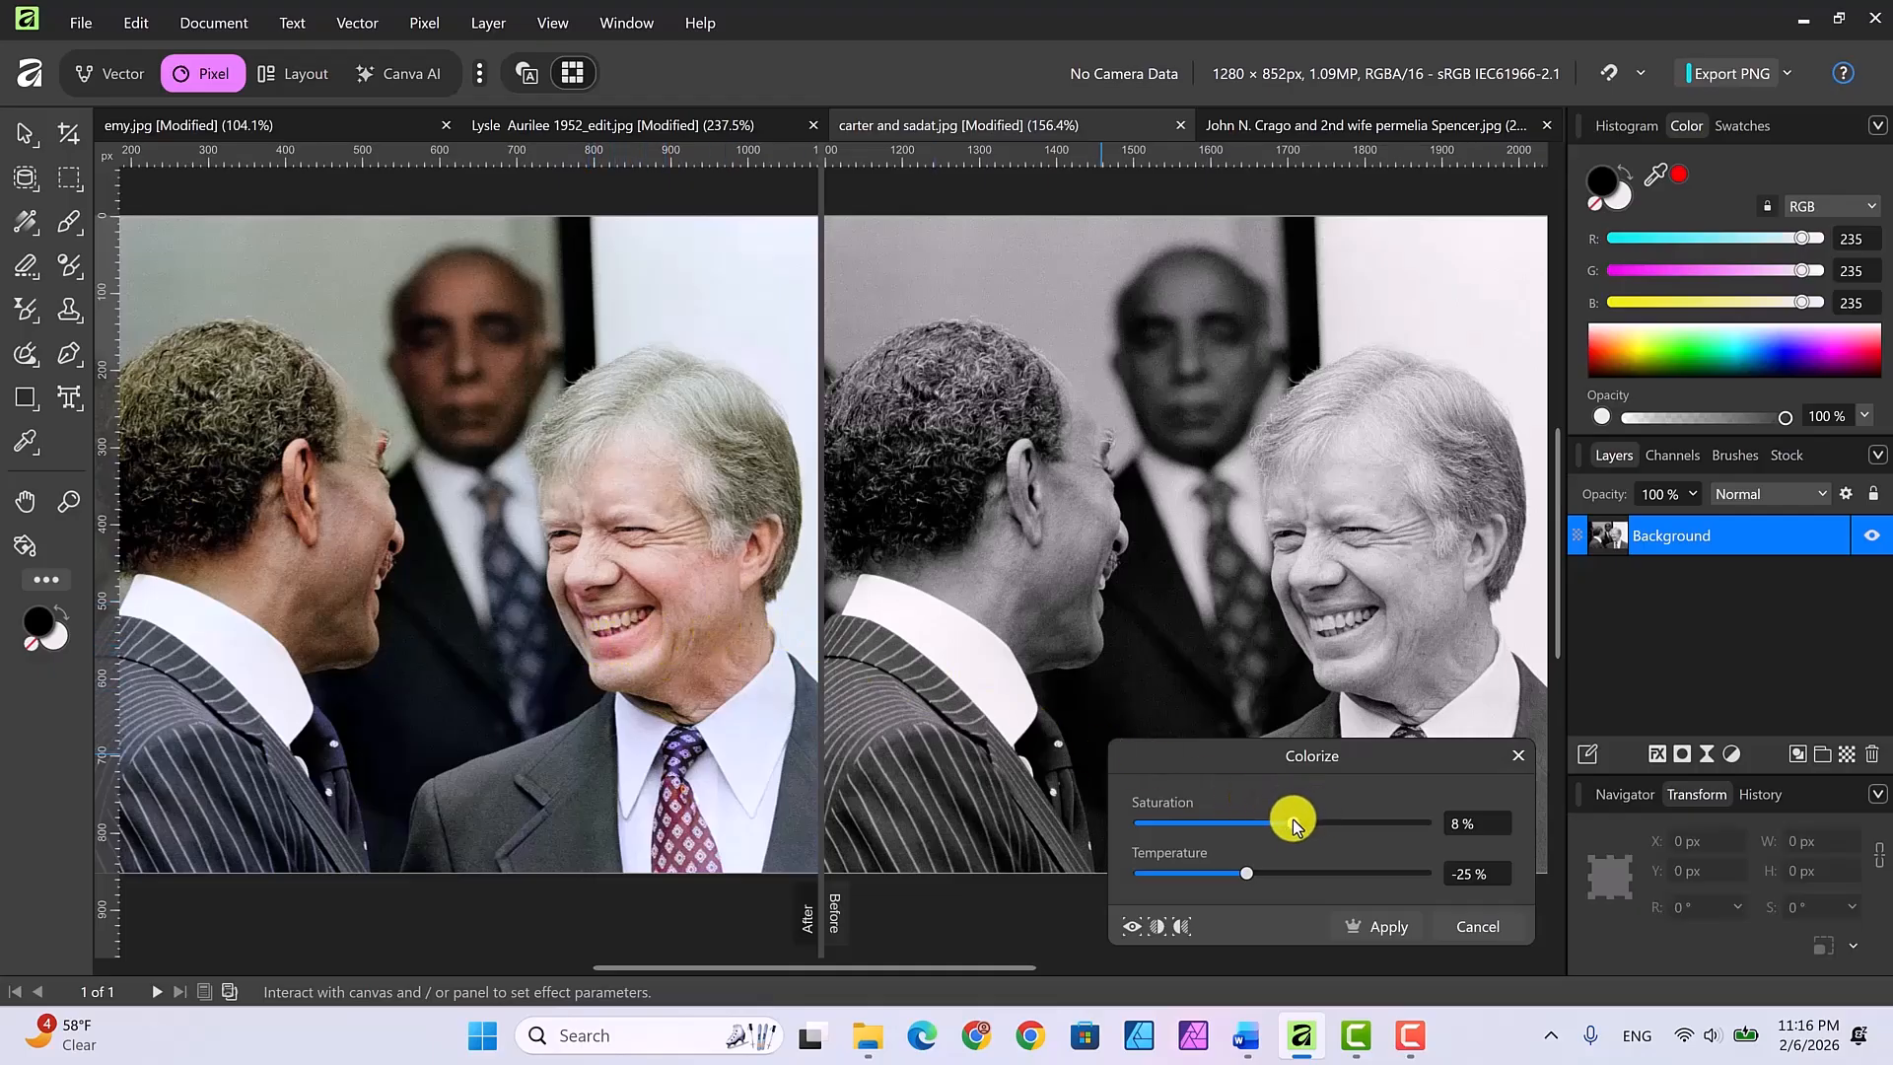
{"action": "left_click_drag", "start_coordinate": [1293, 824], "coordinate": [1239, 874]}
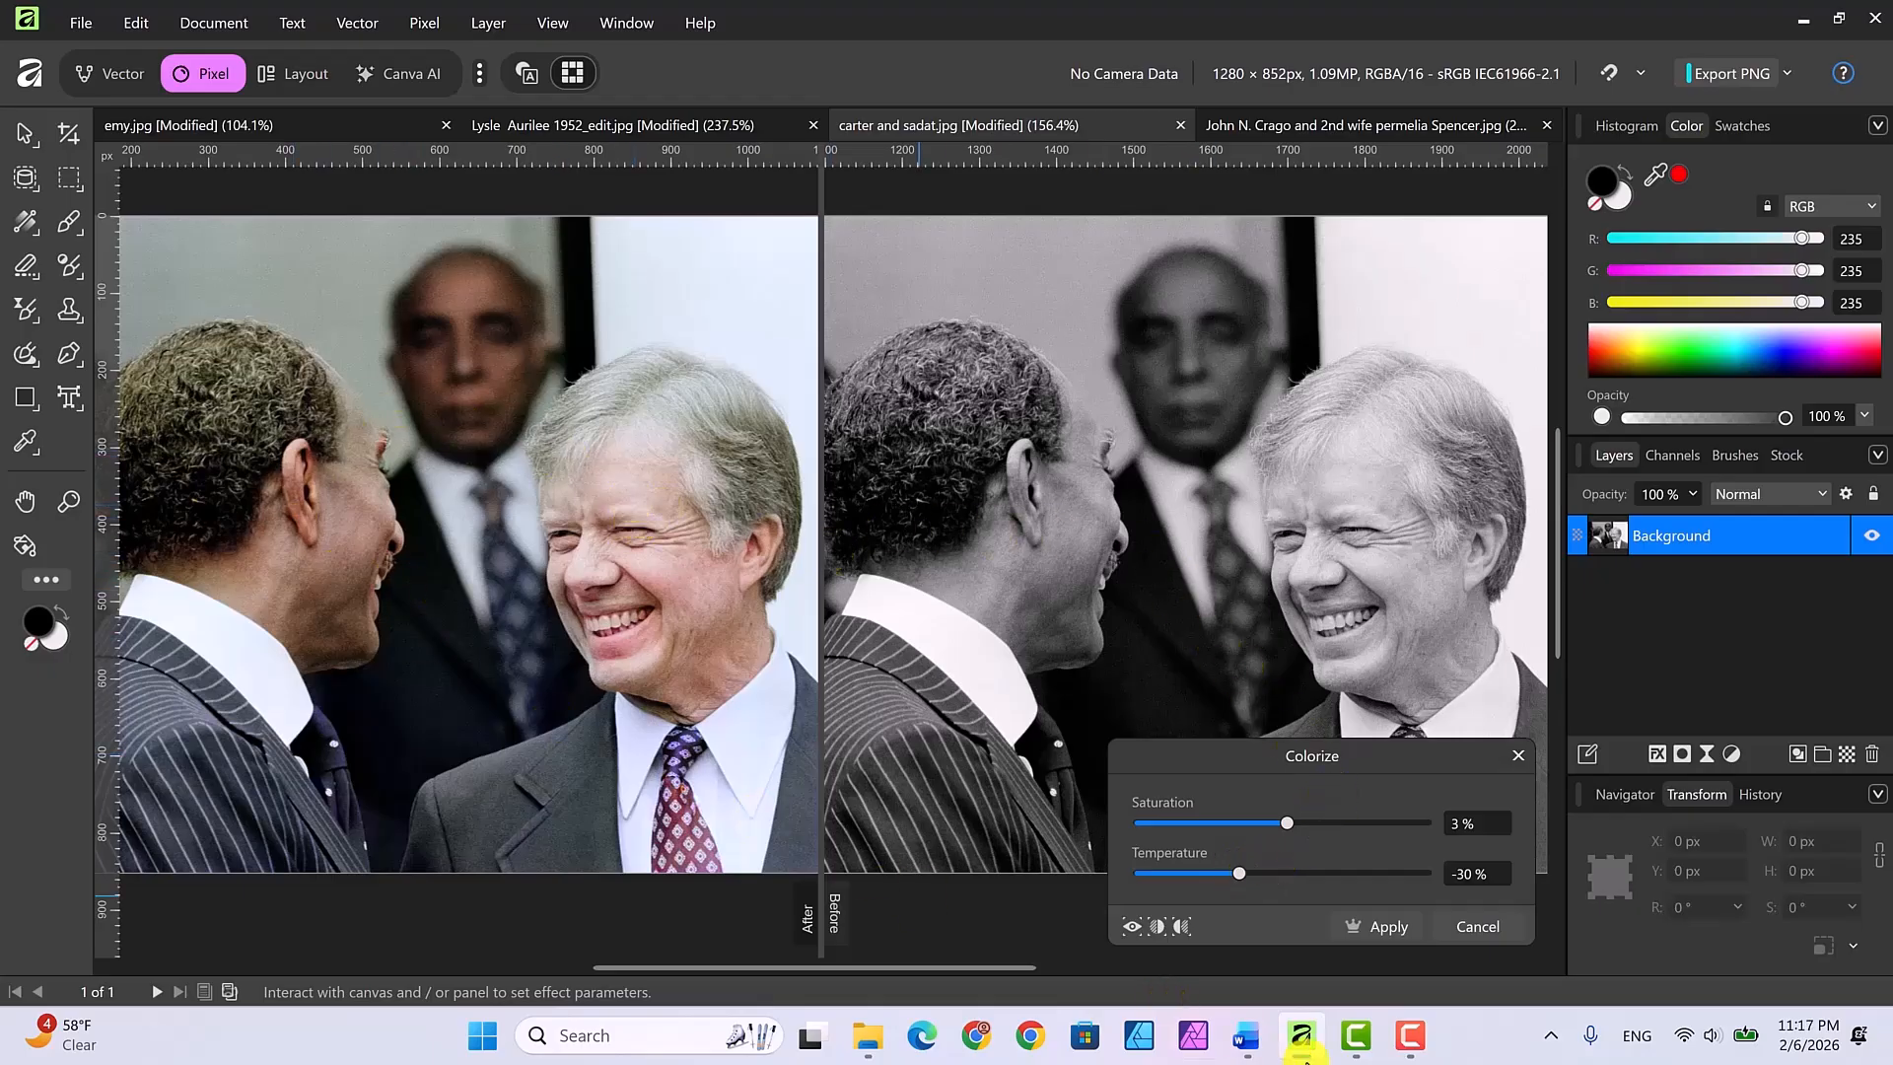
{"action": "left_click", "coordinate": [1383, 927]}
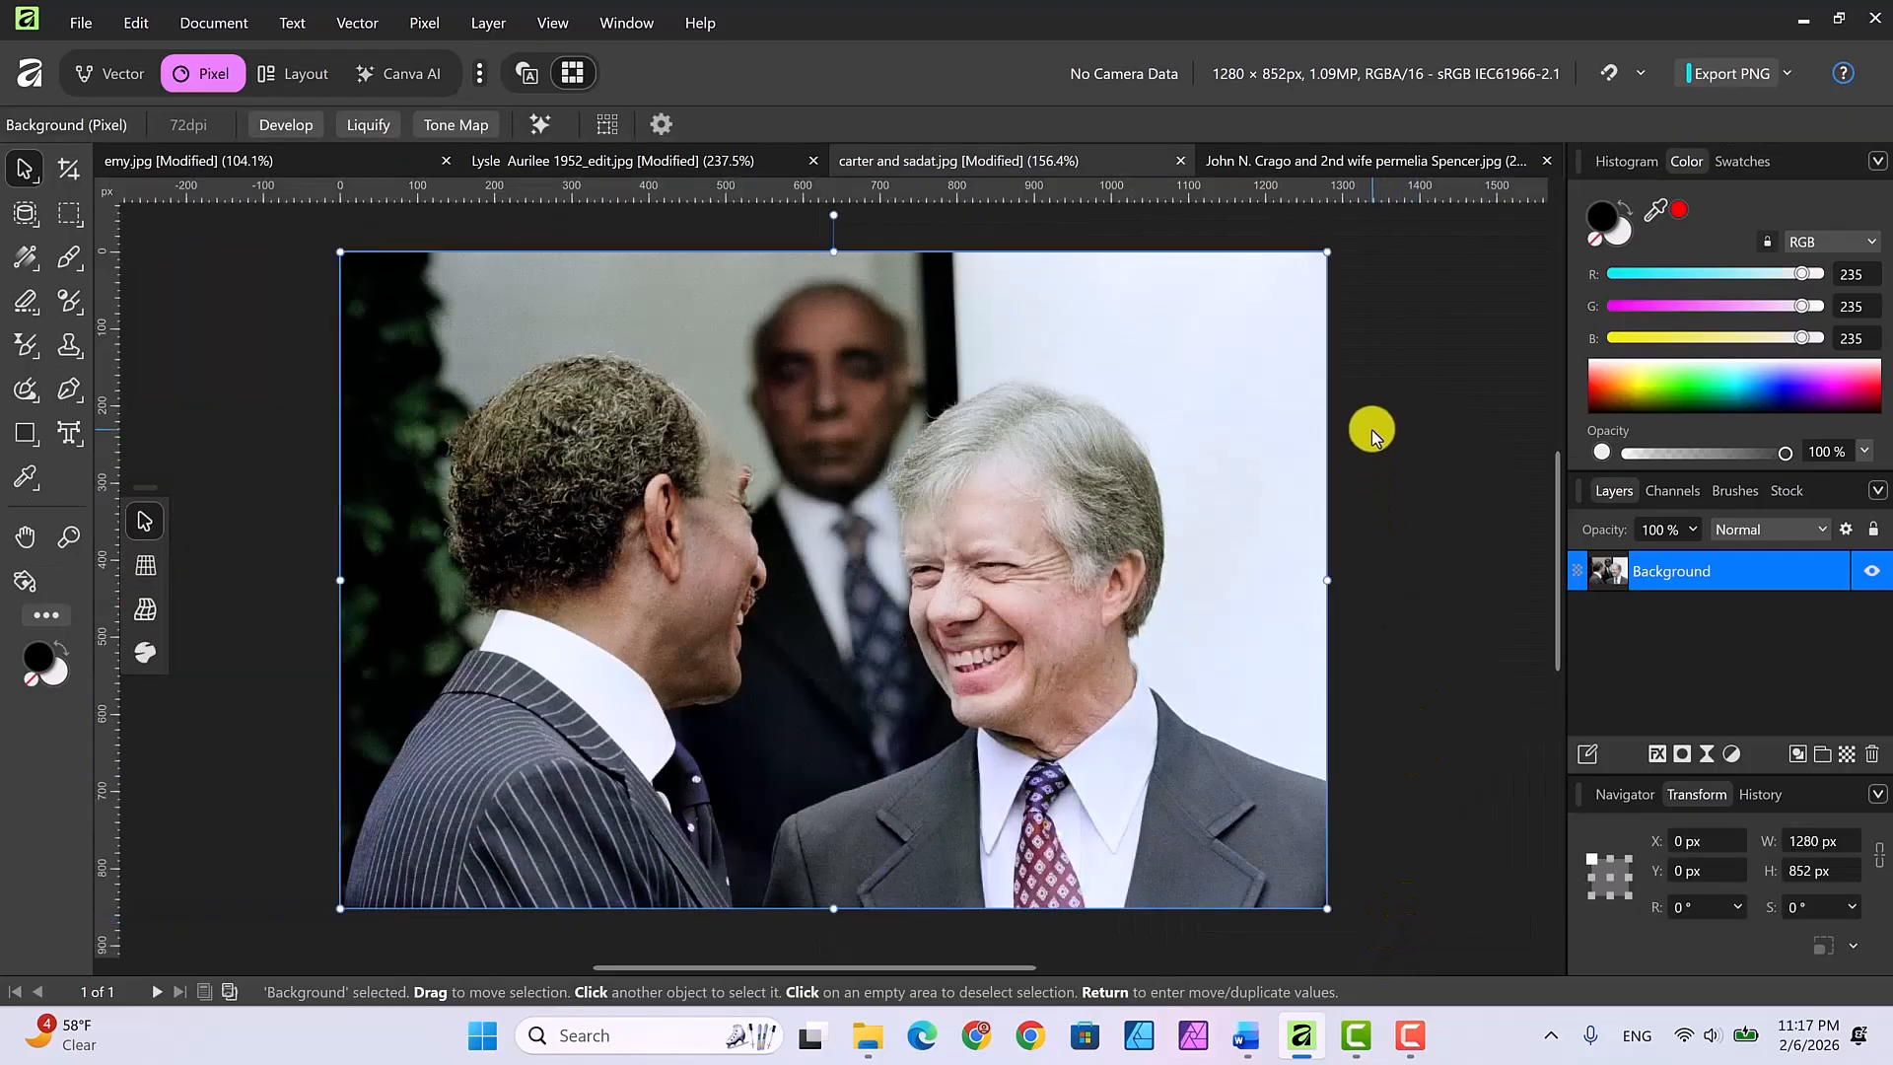
Switch to the sepia portrait of the seated man and standing woman and try Colorize with saturation 12% and temperature 11%
{"action": "left_click", "coordinate": [1272, 164]}
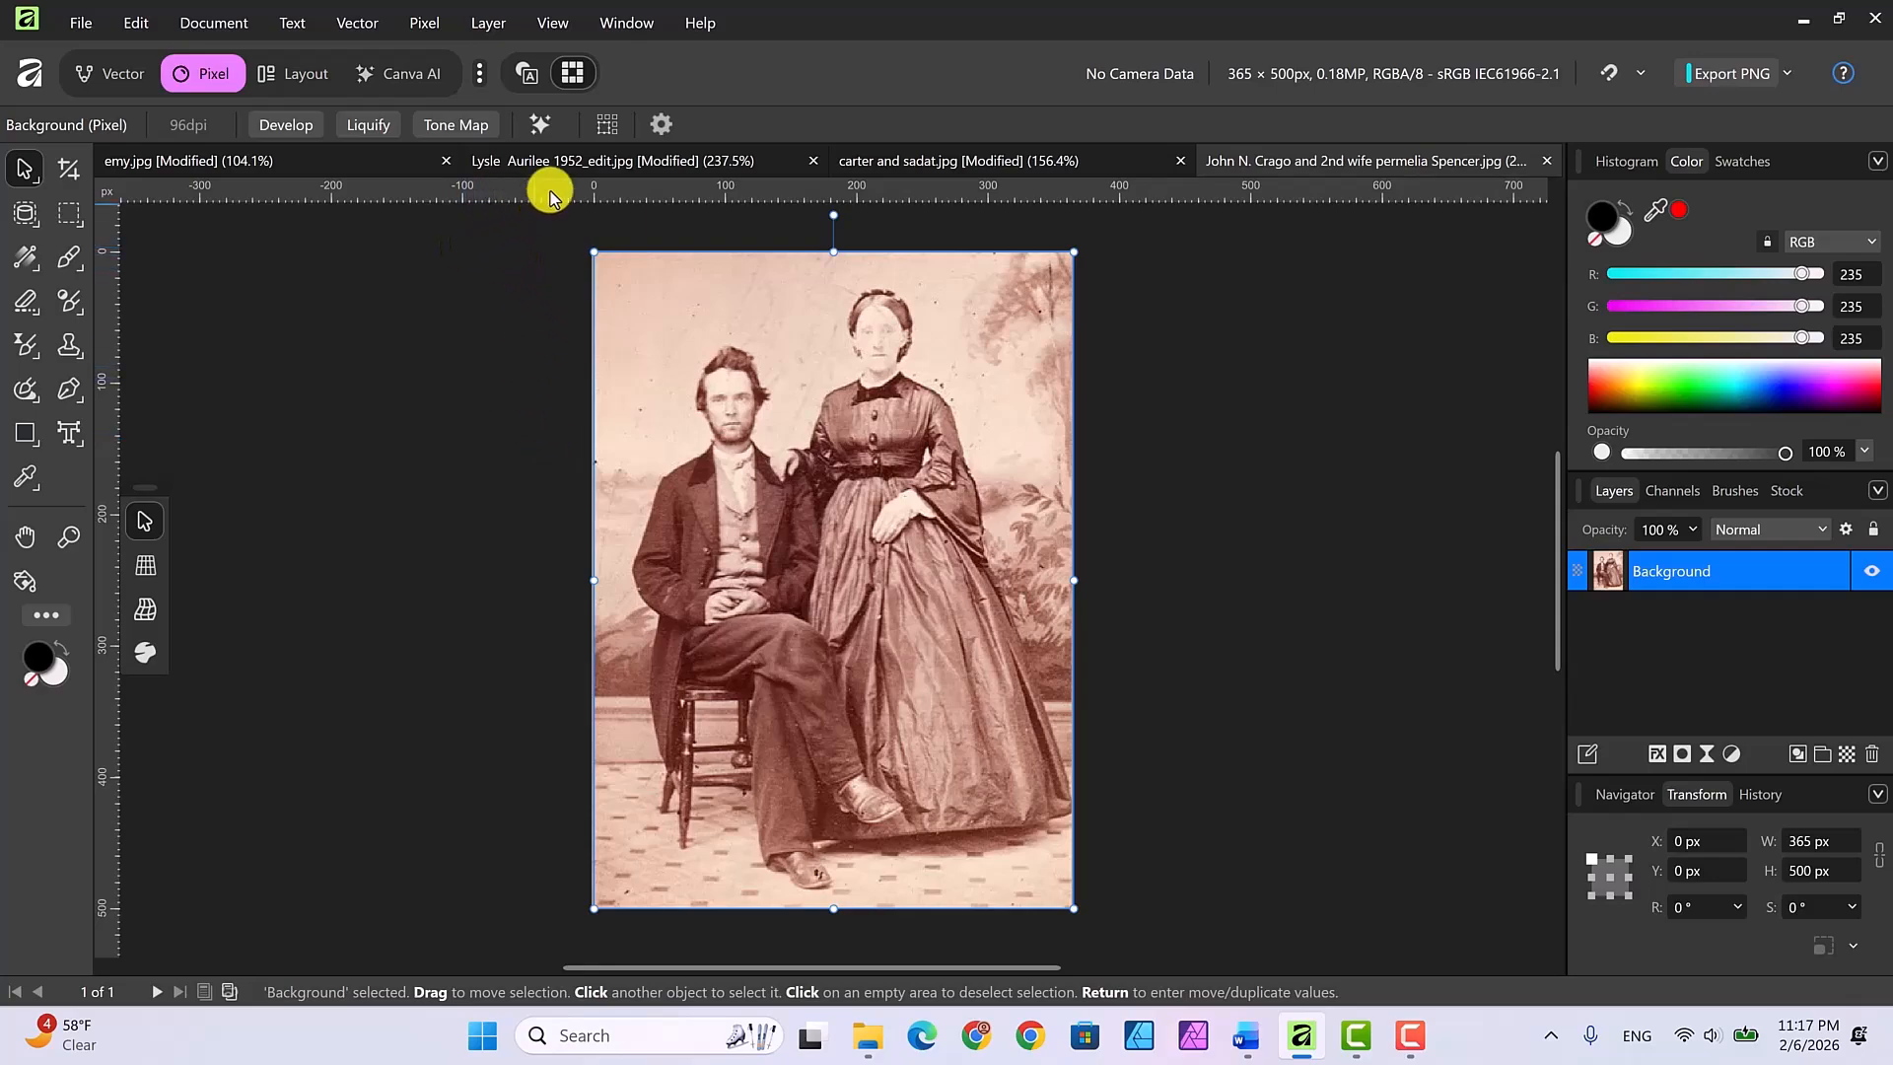
{"action": "left_click", "coordinate": [540, 126]}
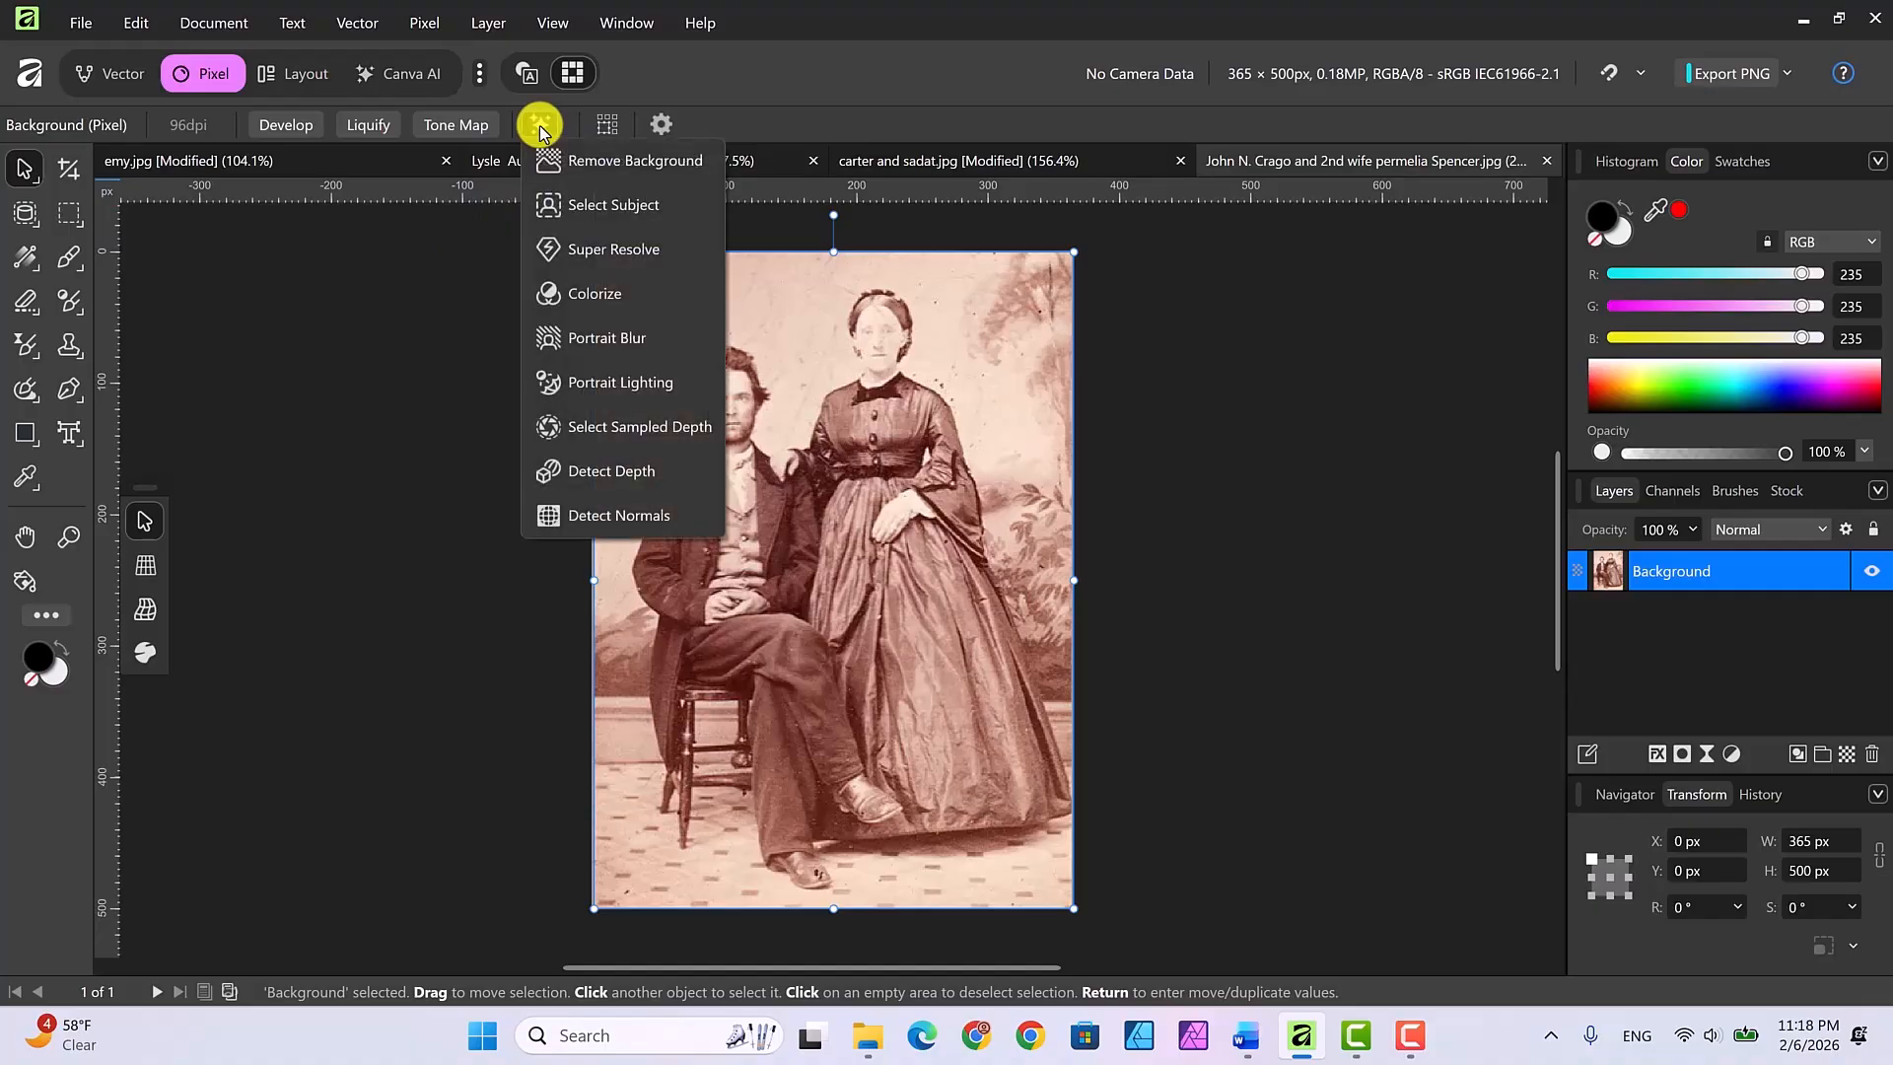
{"action": "left_click", "coordinate": [592, 296]}
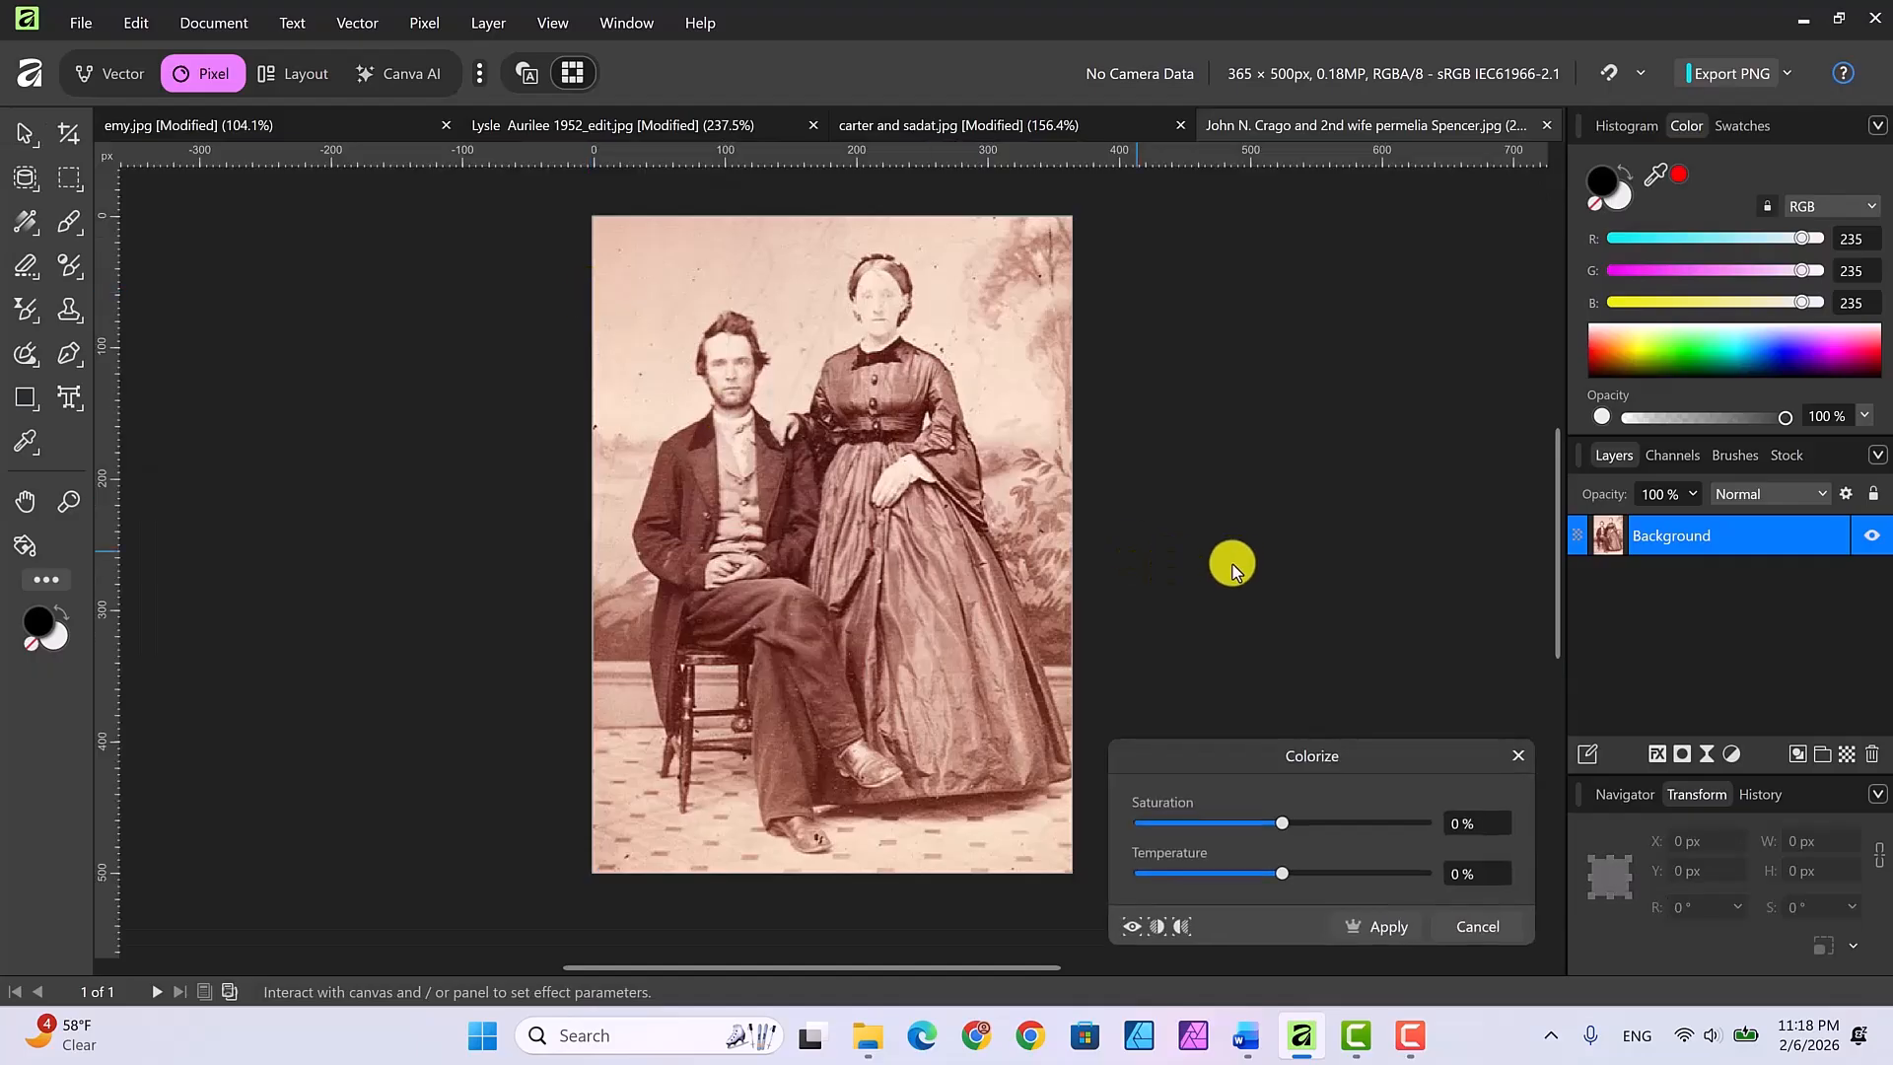
{"action": "left_click", "coordinate": [1182, 929]}
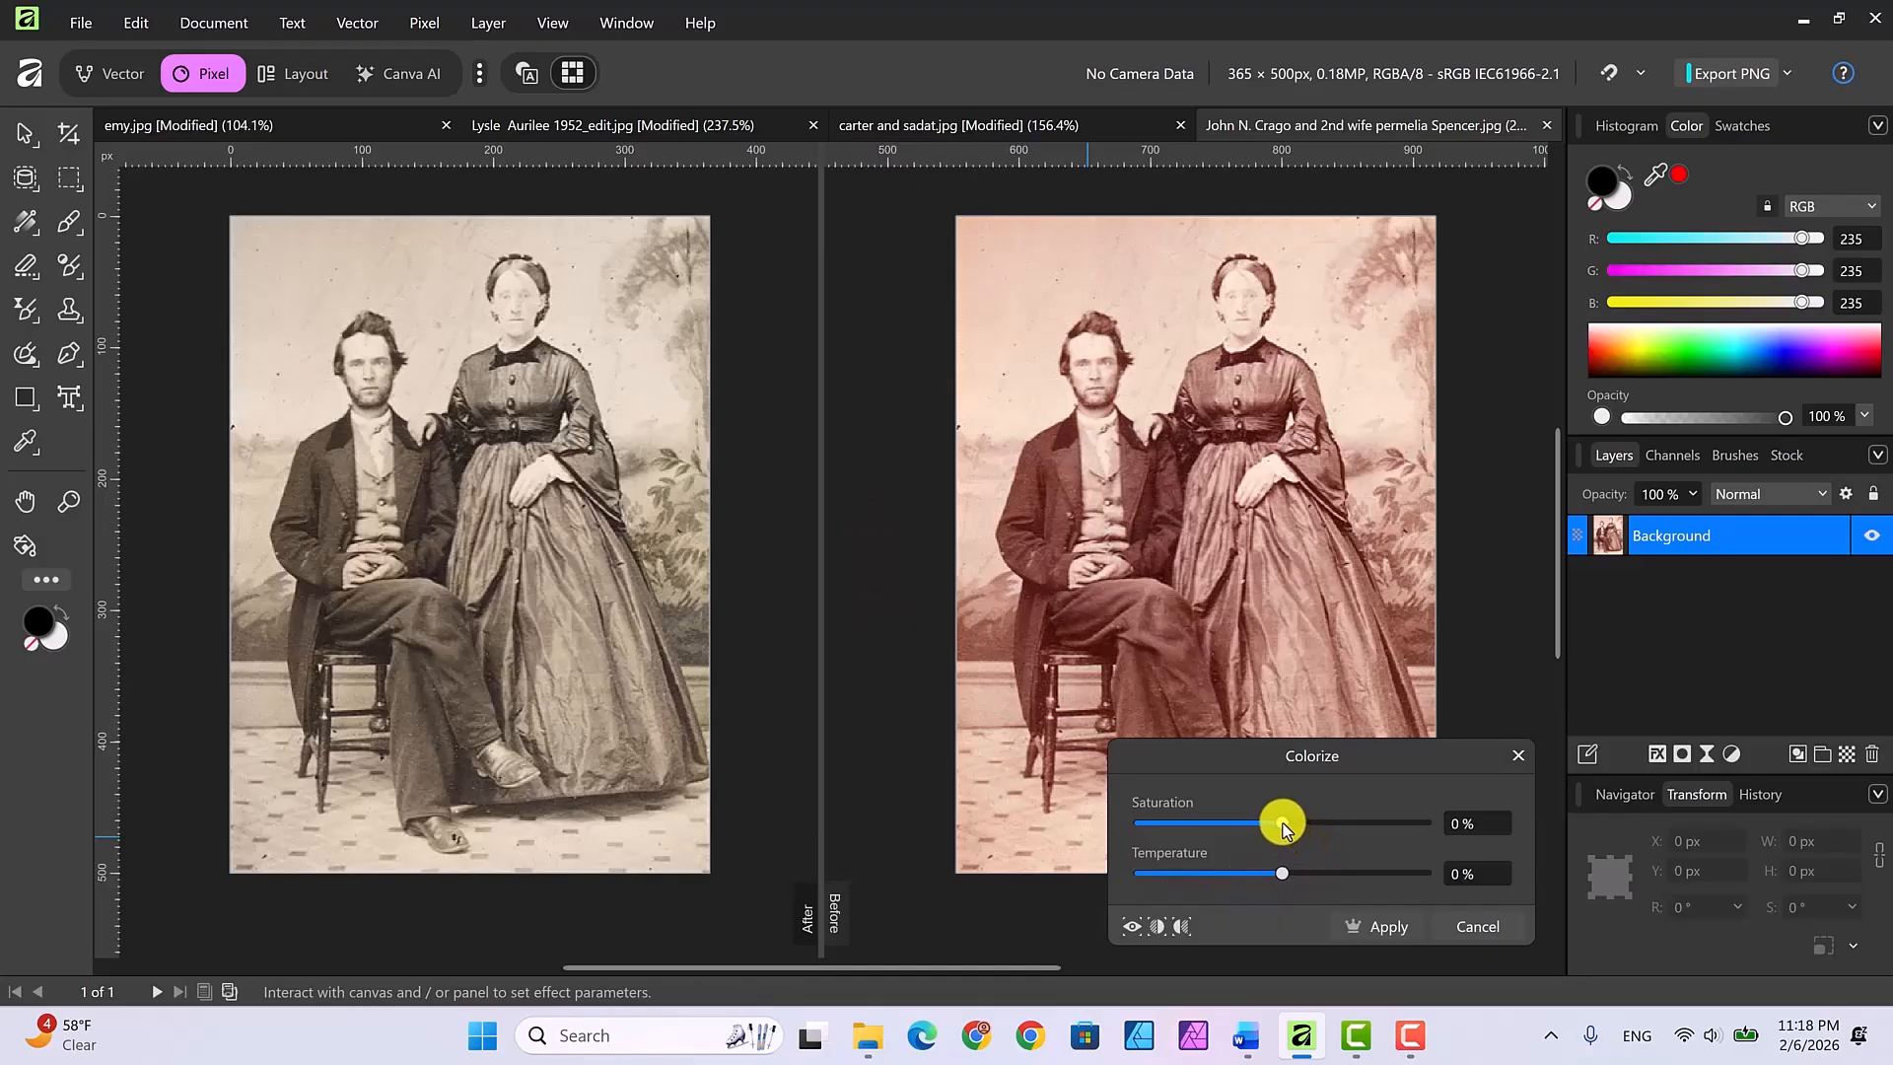
{"action": "left_click_drag", "start_coordinate": [1285, 830], "coordinate": [1297, 874]}
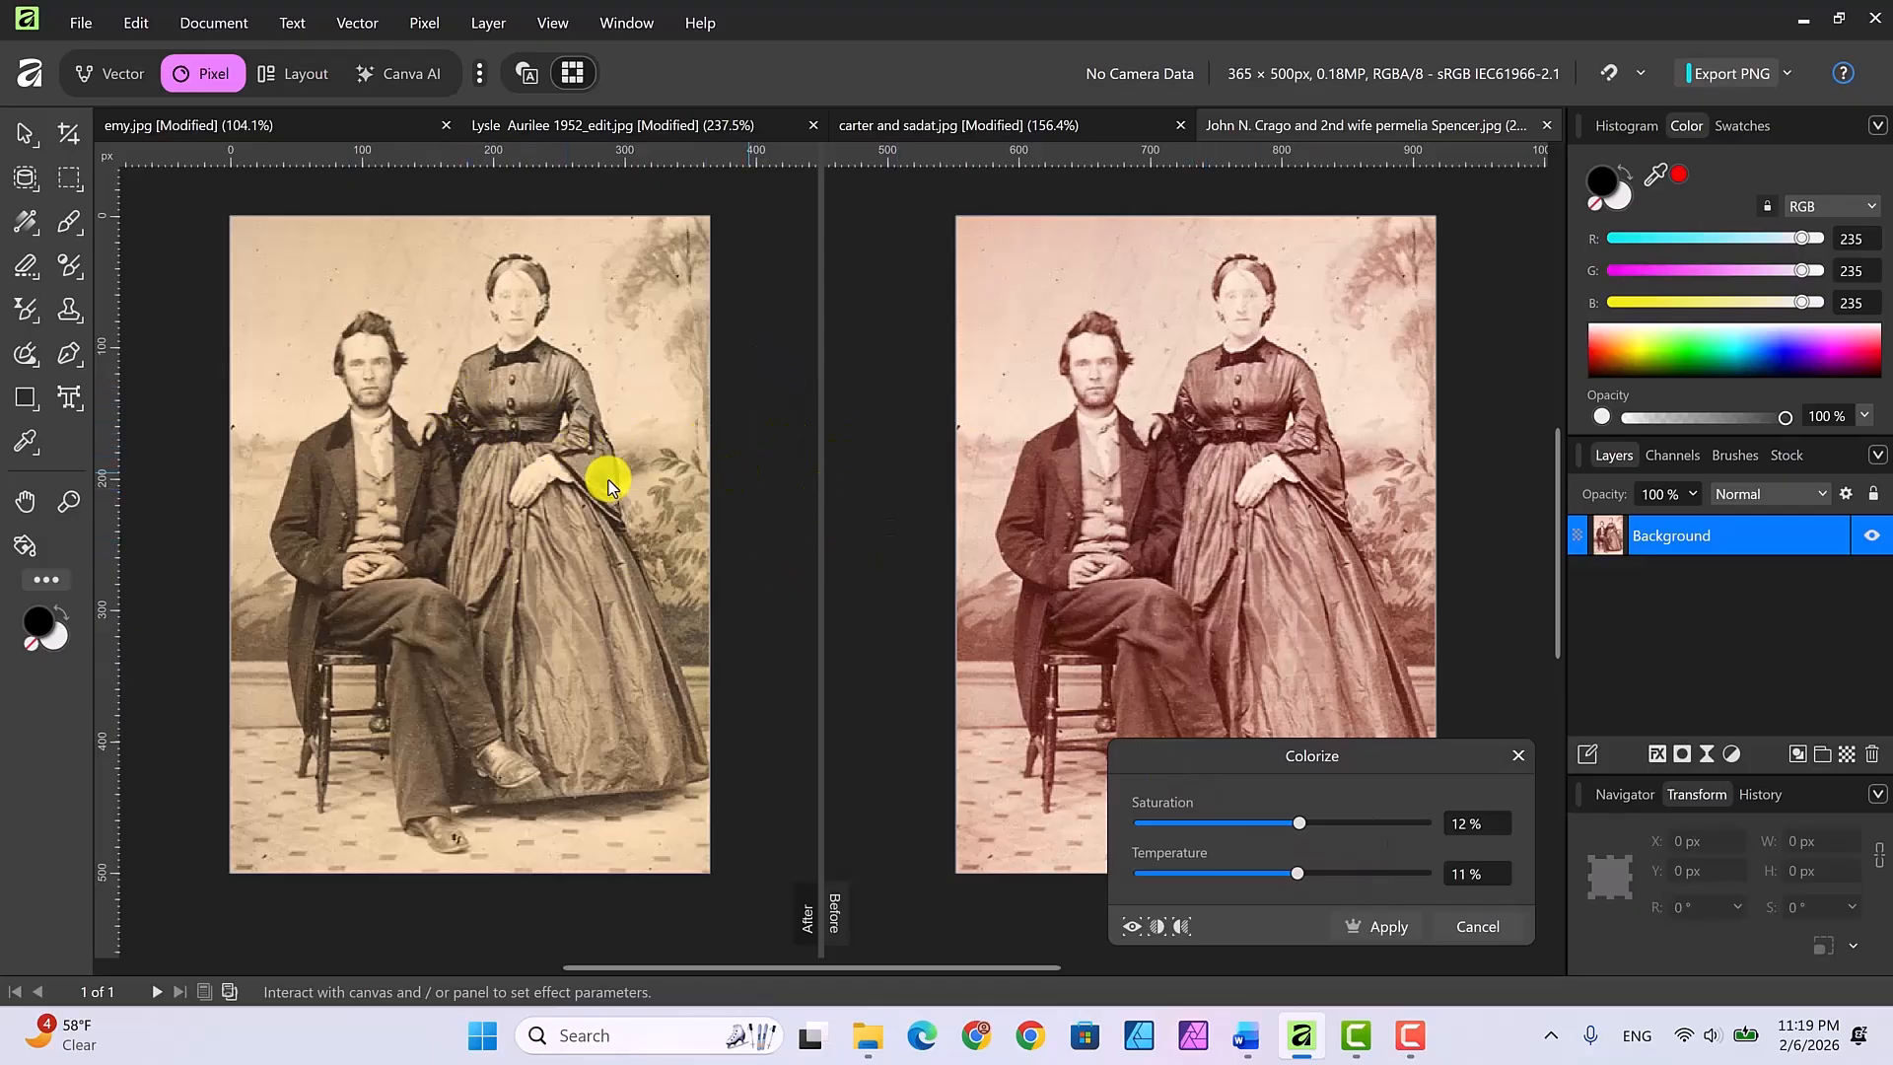
{"action": "left_click", "coordinate": [1479, 927]}
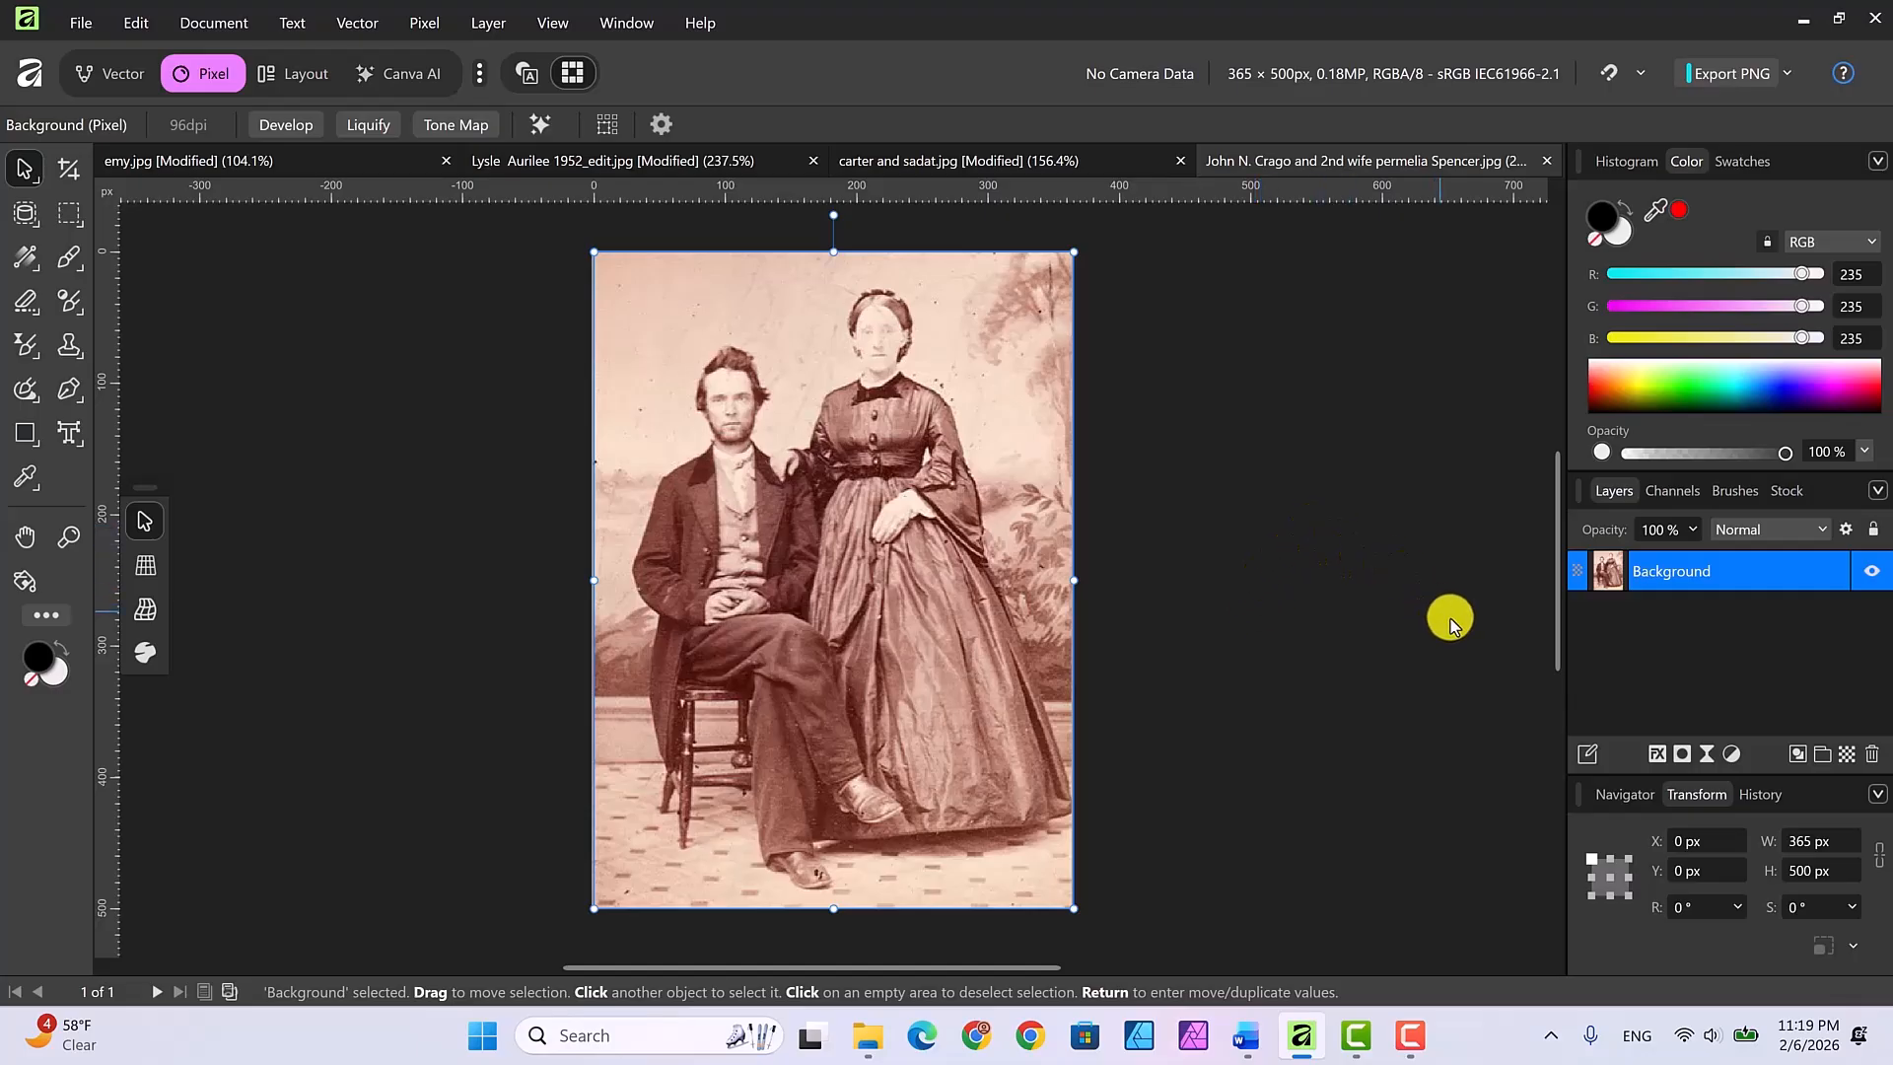
Add an HSL adjustment above the sepia portrait's Background layer with its saturation shift set to -100%
{"action": "left_click", "coordinate": [1734, 754]}
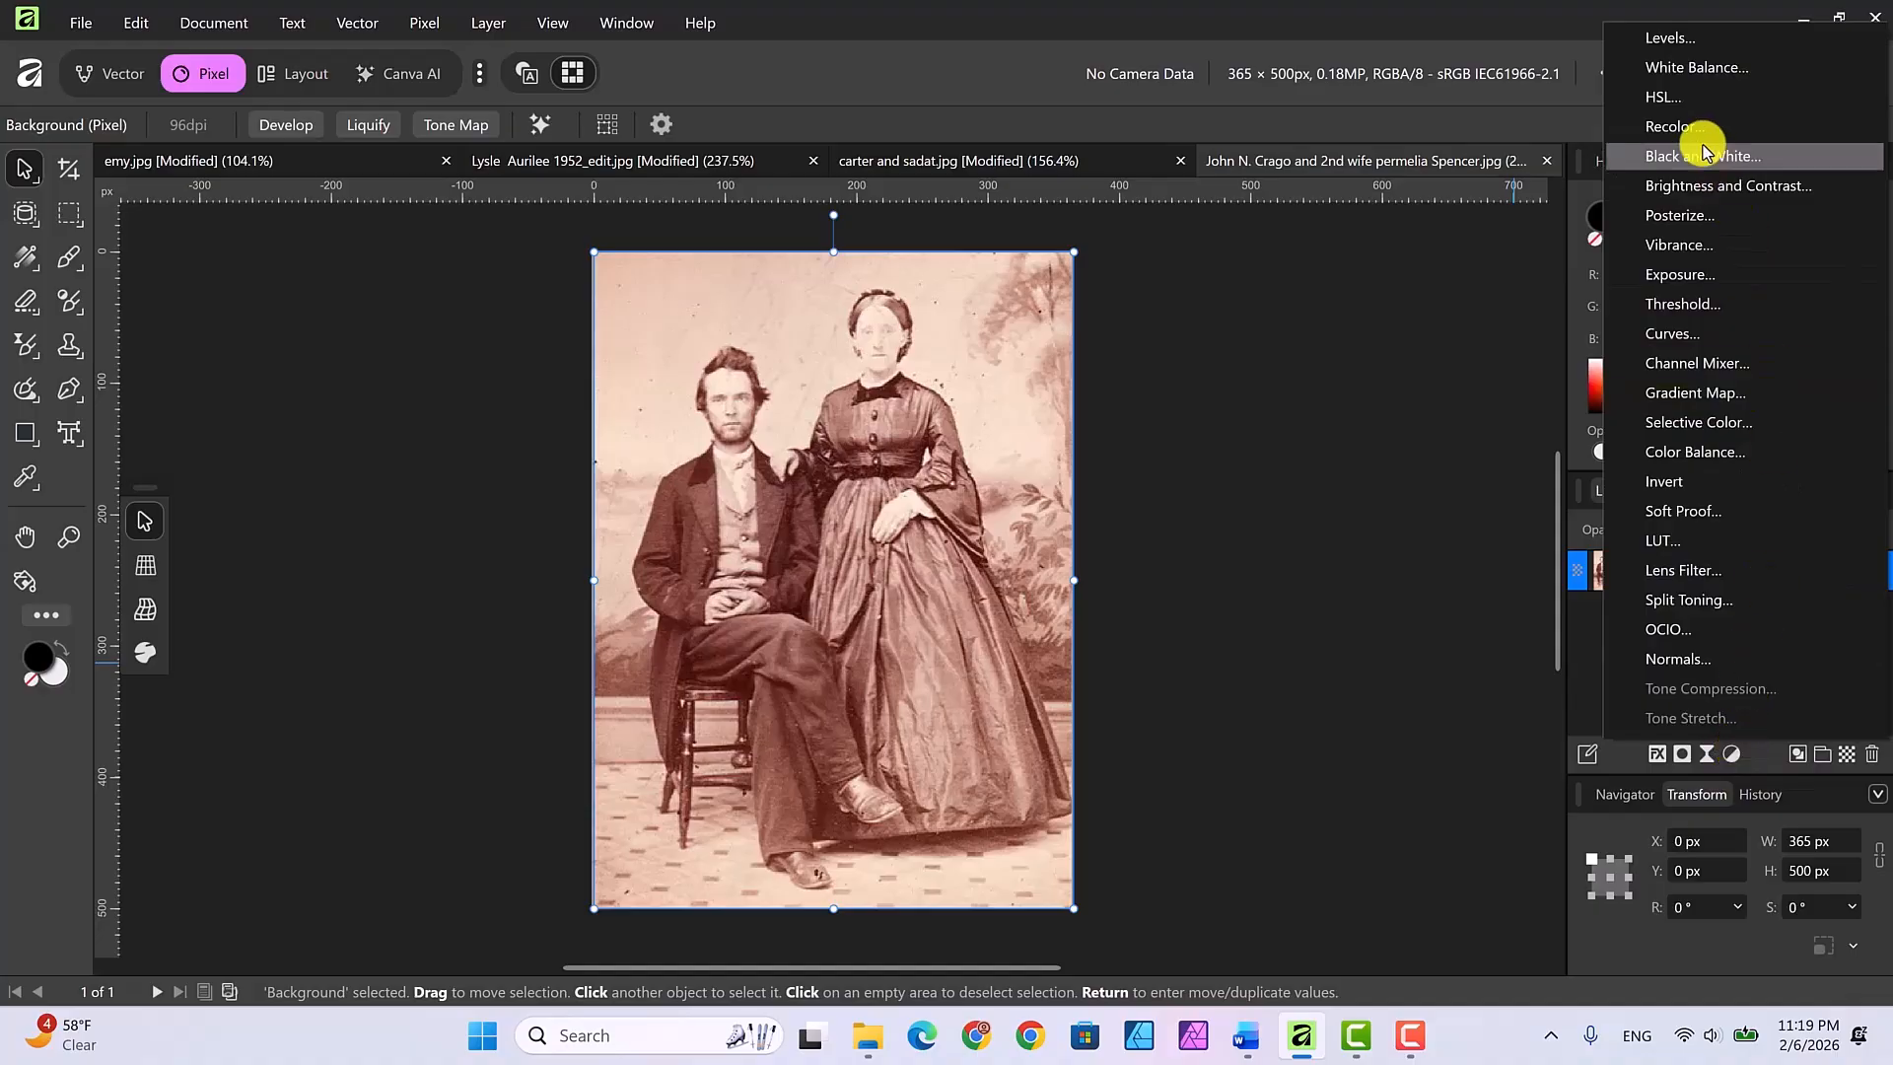
{"action": "left_click", "coordinate": [1668, 101]}
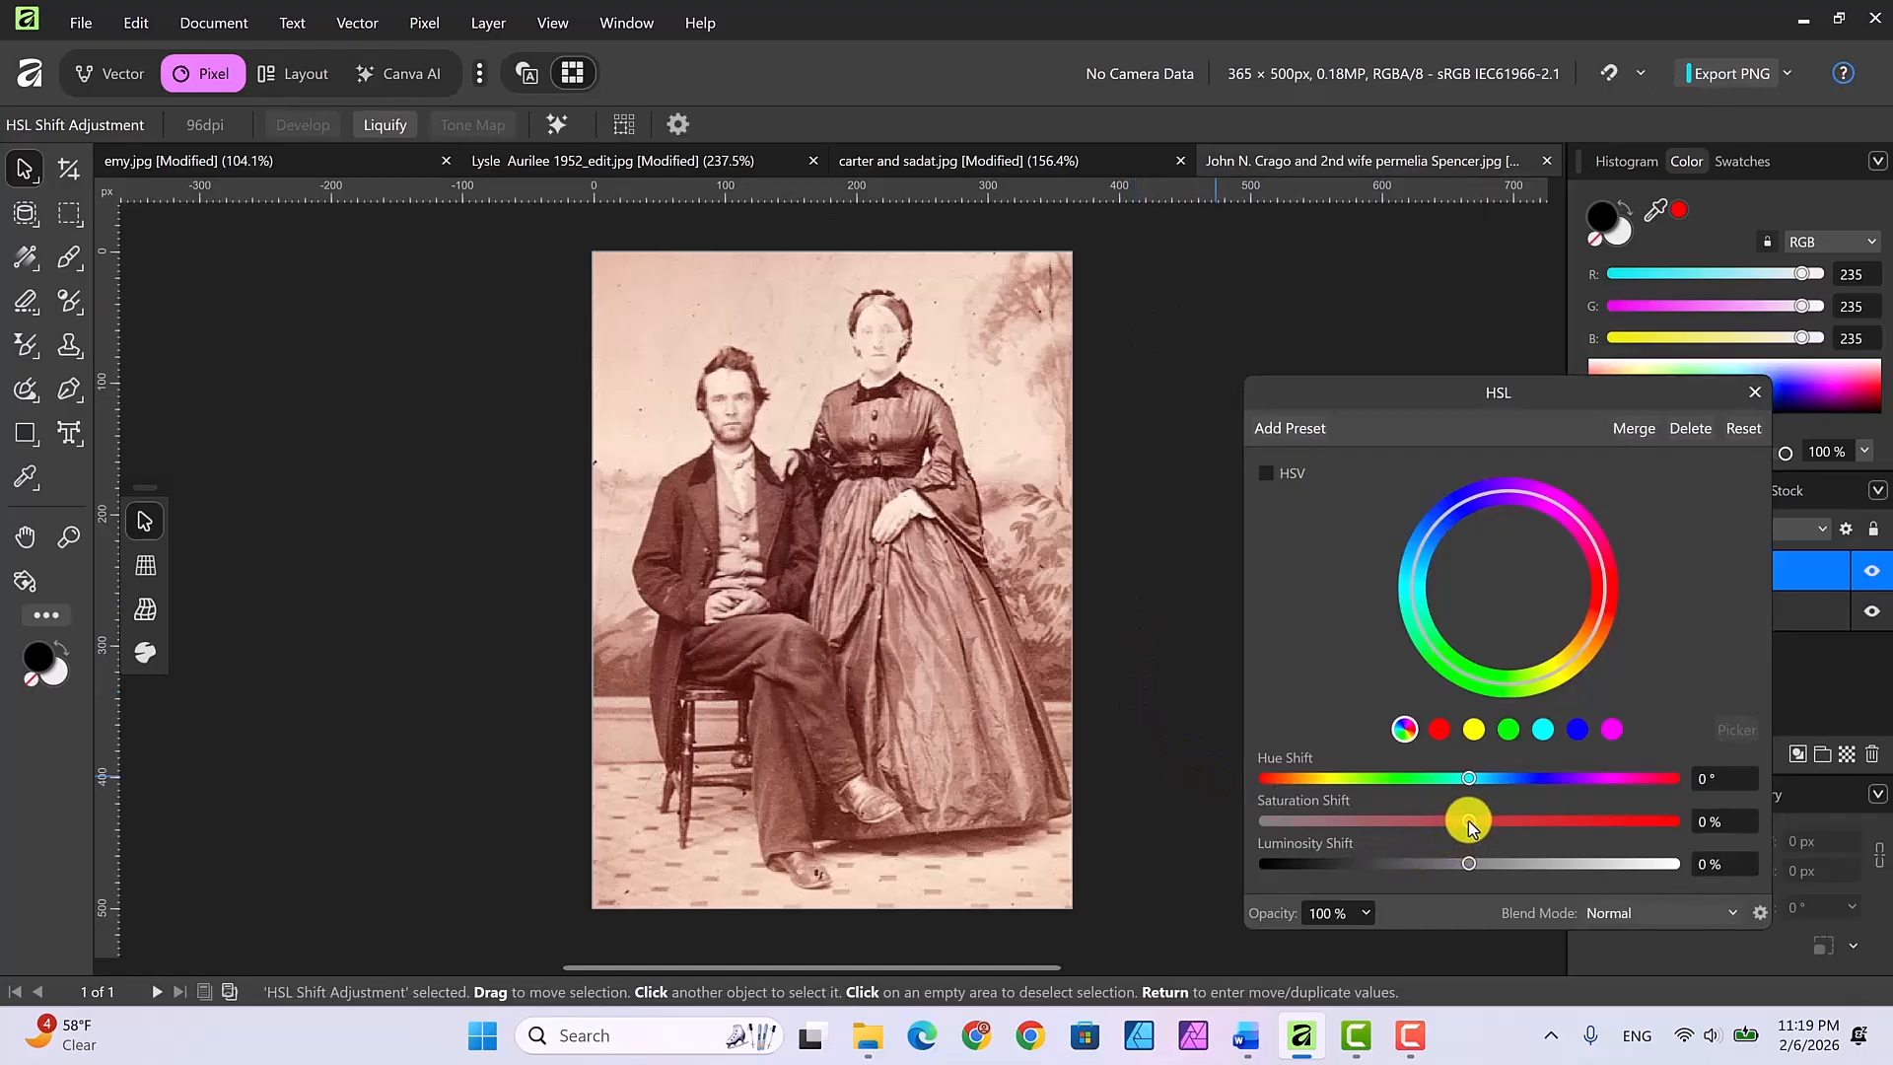
{"action": "left_click_drag", "start_coordinate": [1469, 820], "coordinate": [1252, 817]}
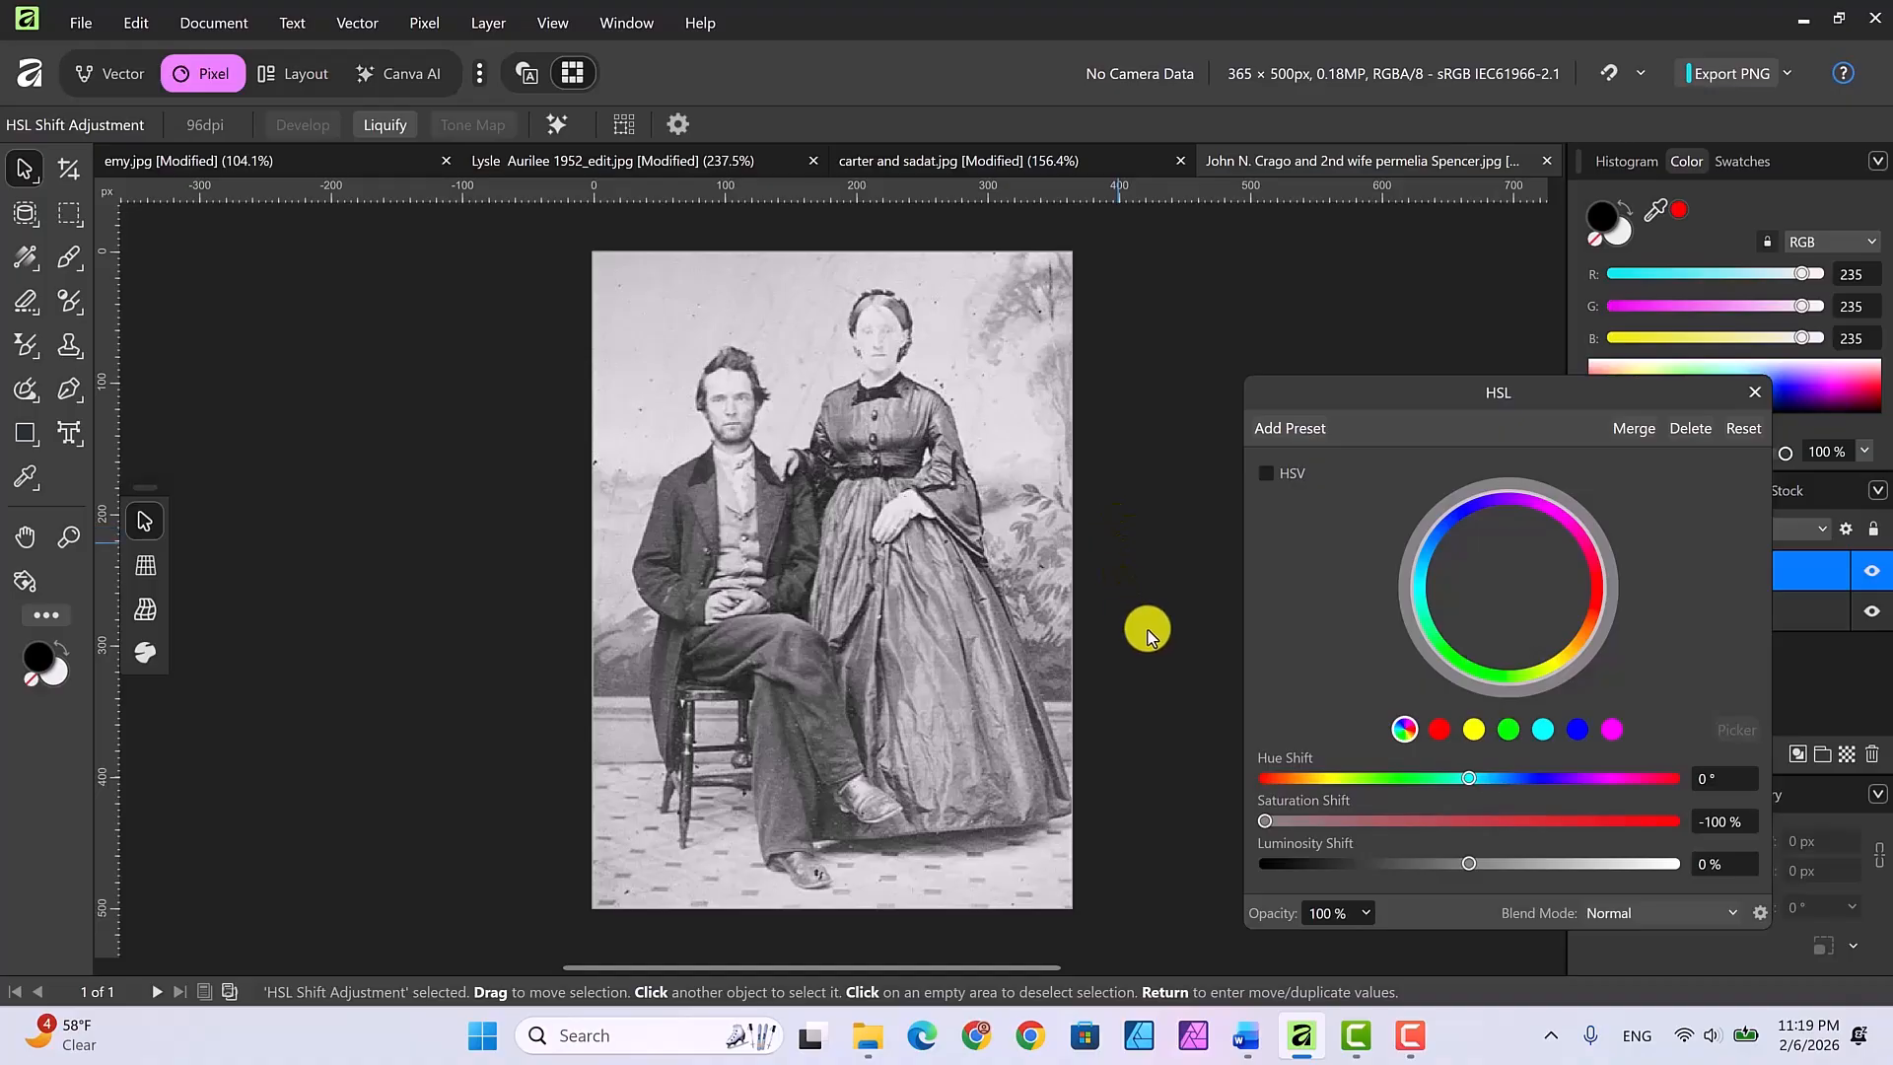
{"action": "left_click", "coordinate": [1753, 394]}
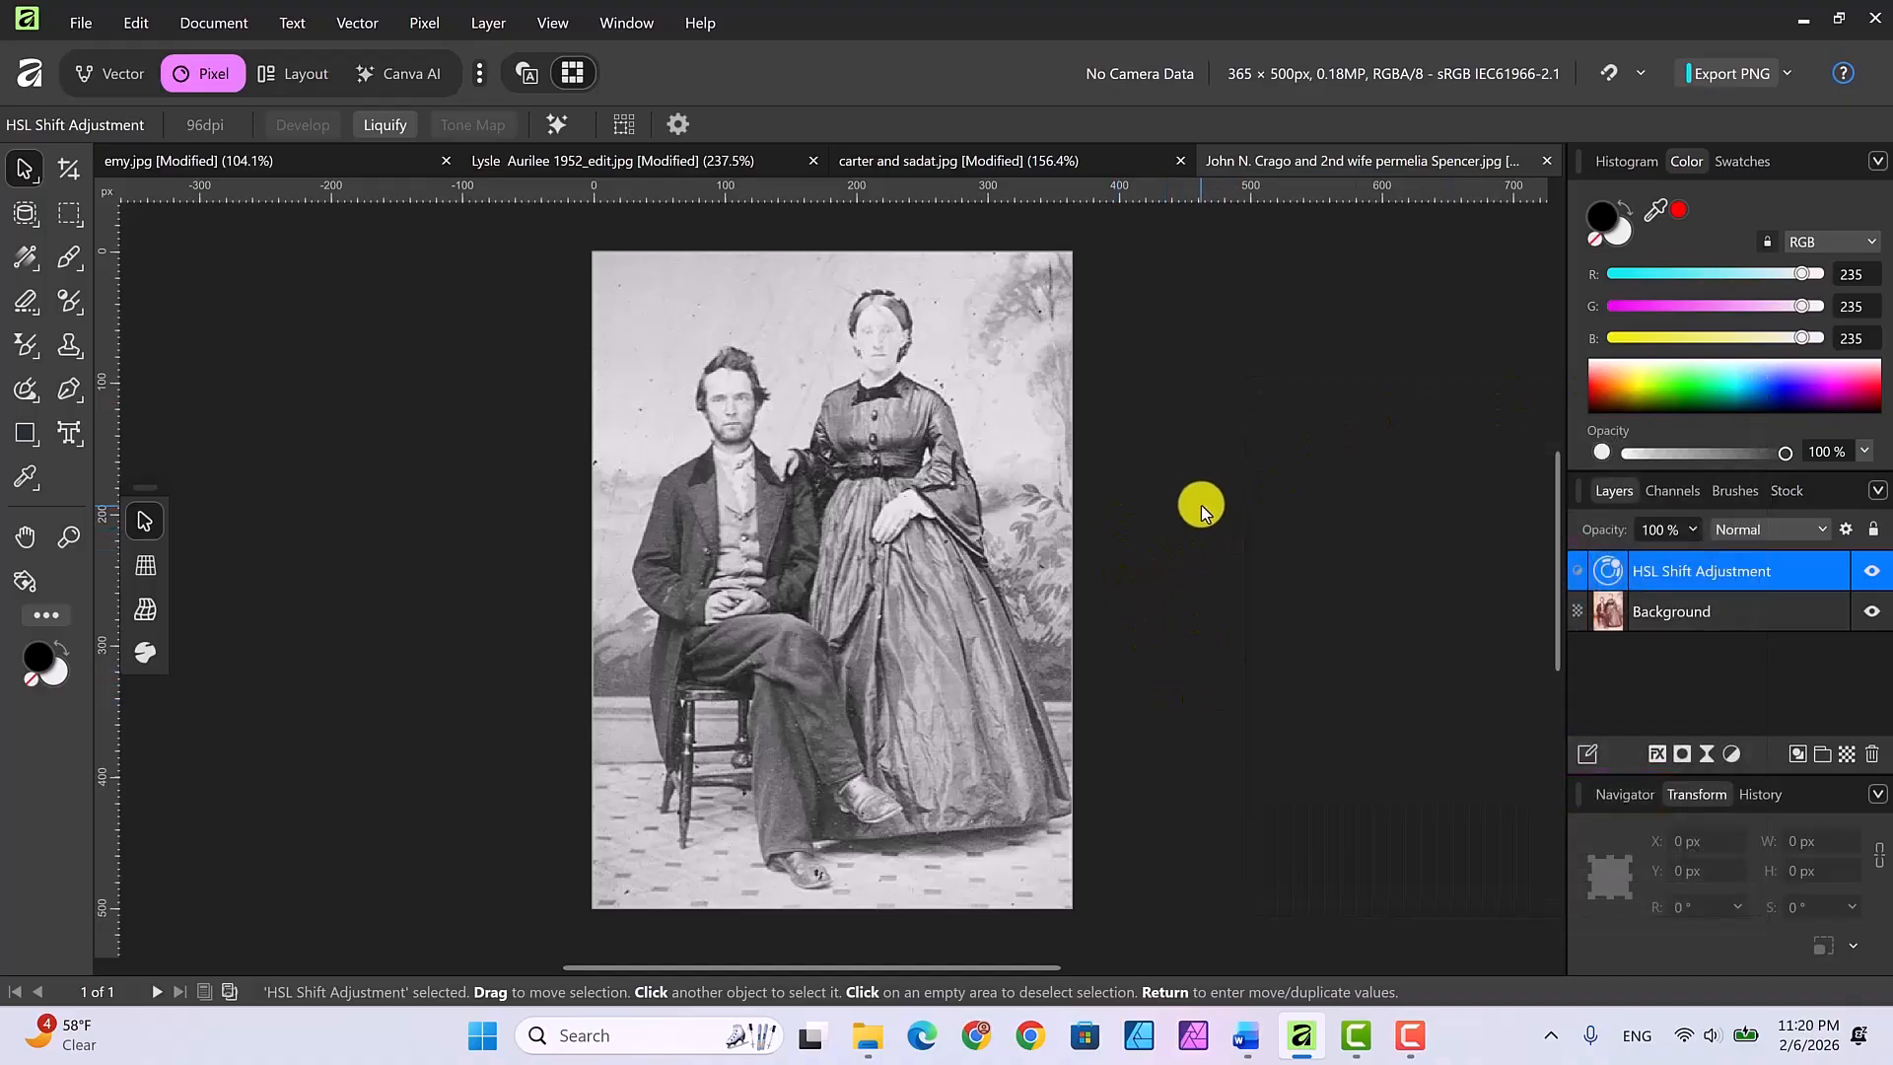
Try Colorize with a side-by-side preview on the HSL adjustment layer, cancel it, and delete the adjustment
{"action": "left_click", "coordinate": [554, 125]}
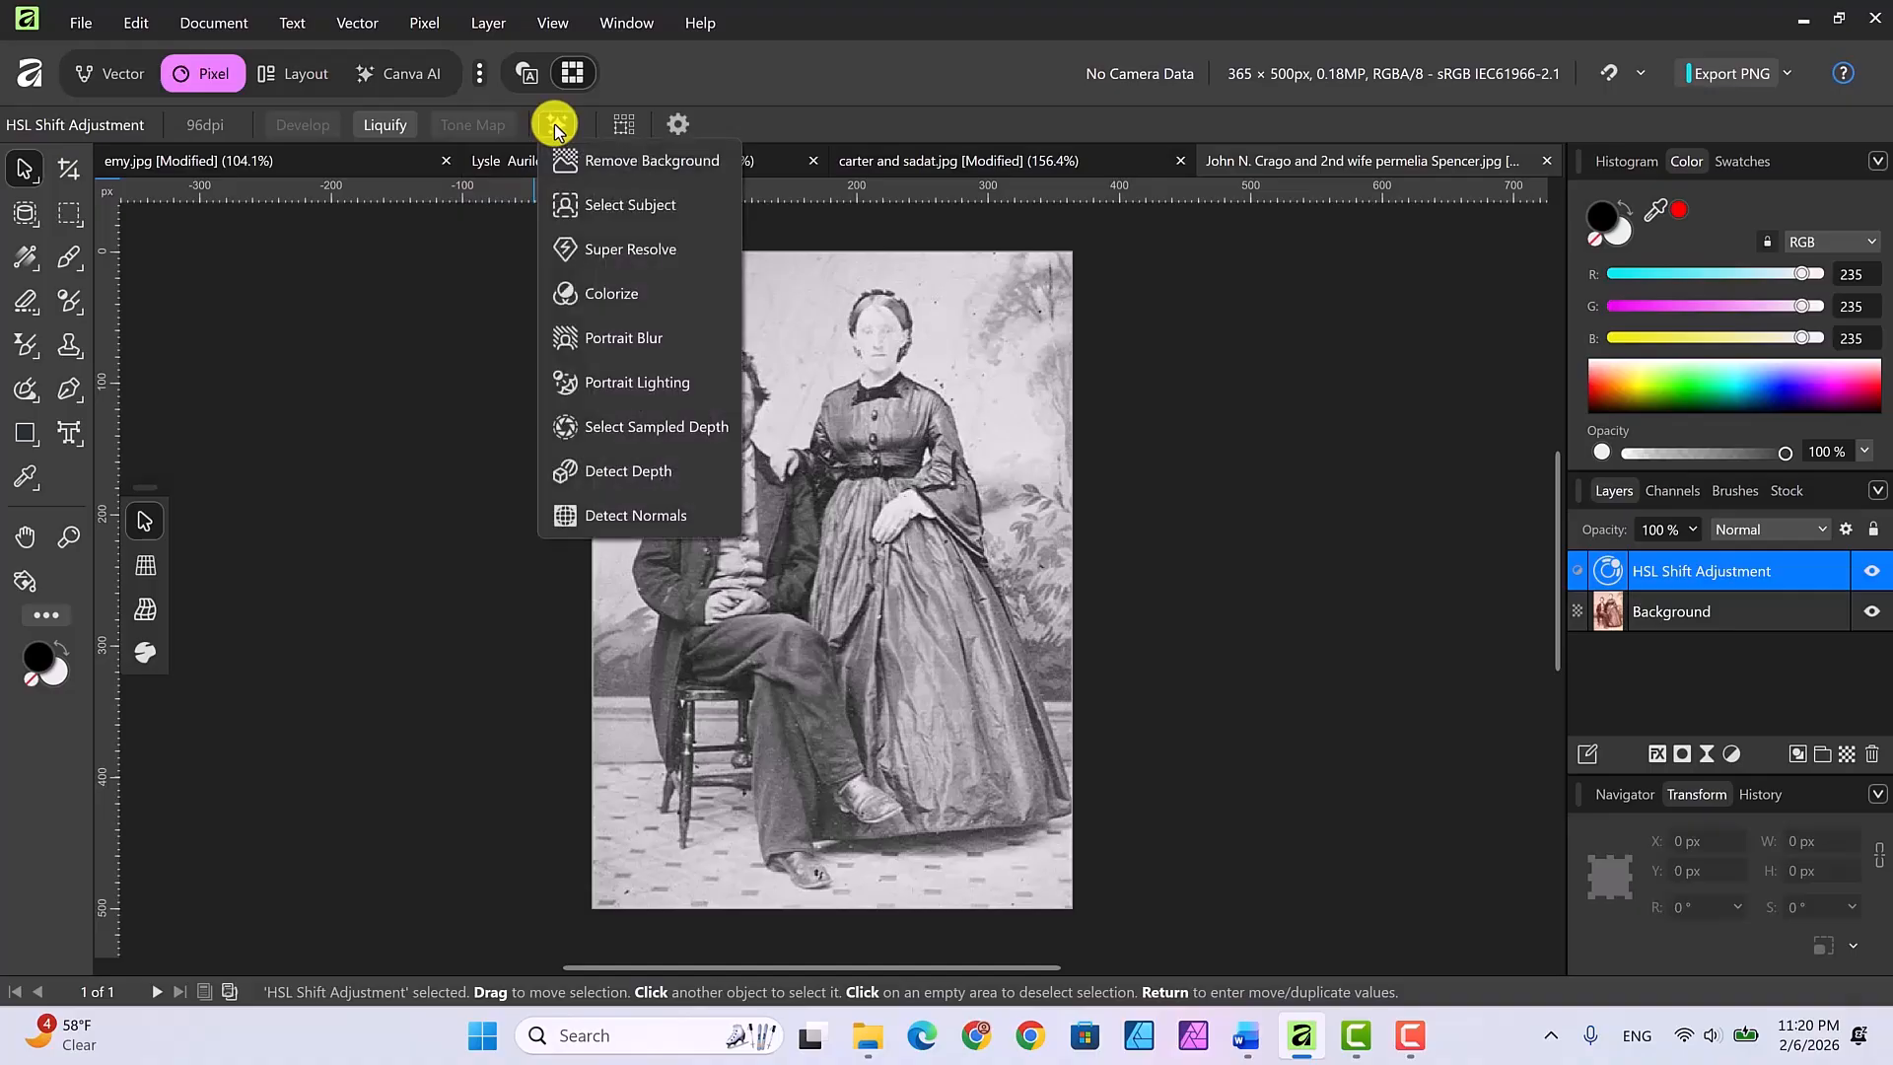
{"action": "left_click", "coordinate": [579, 293]}
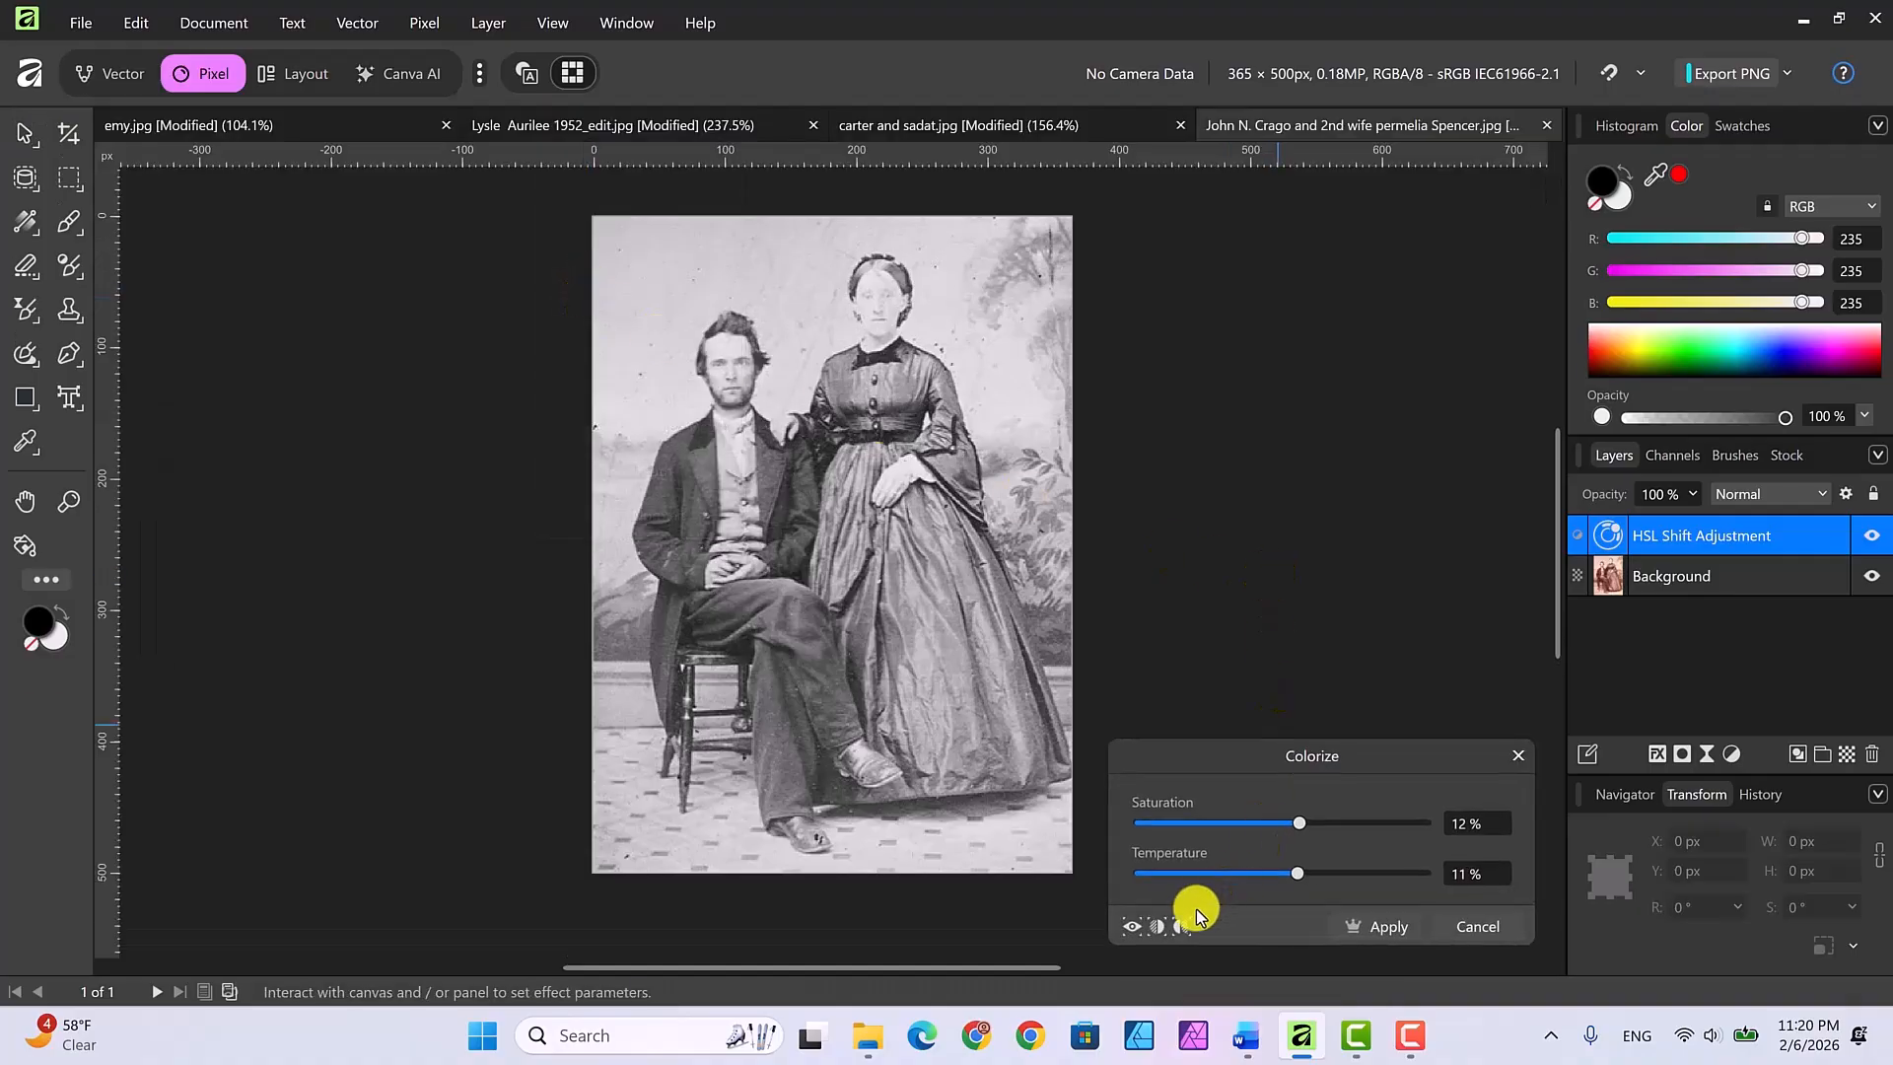
{"action": "left_click", "coordinate": [1182, 927]}
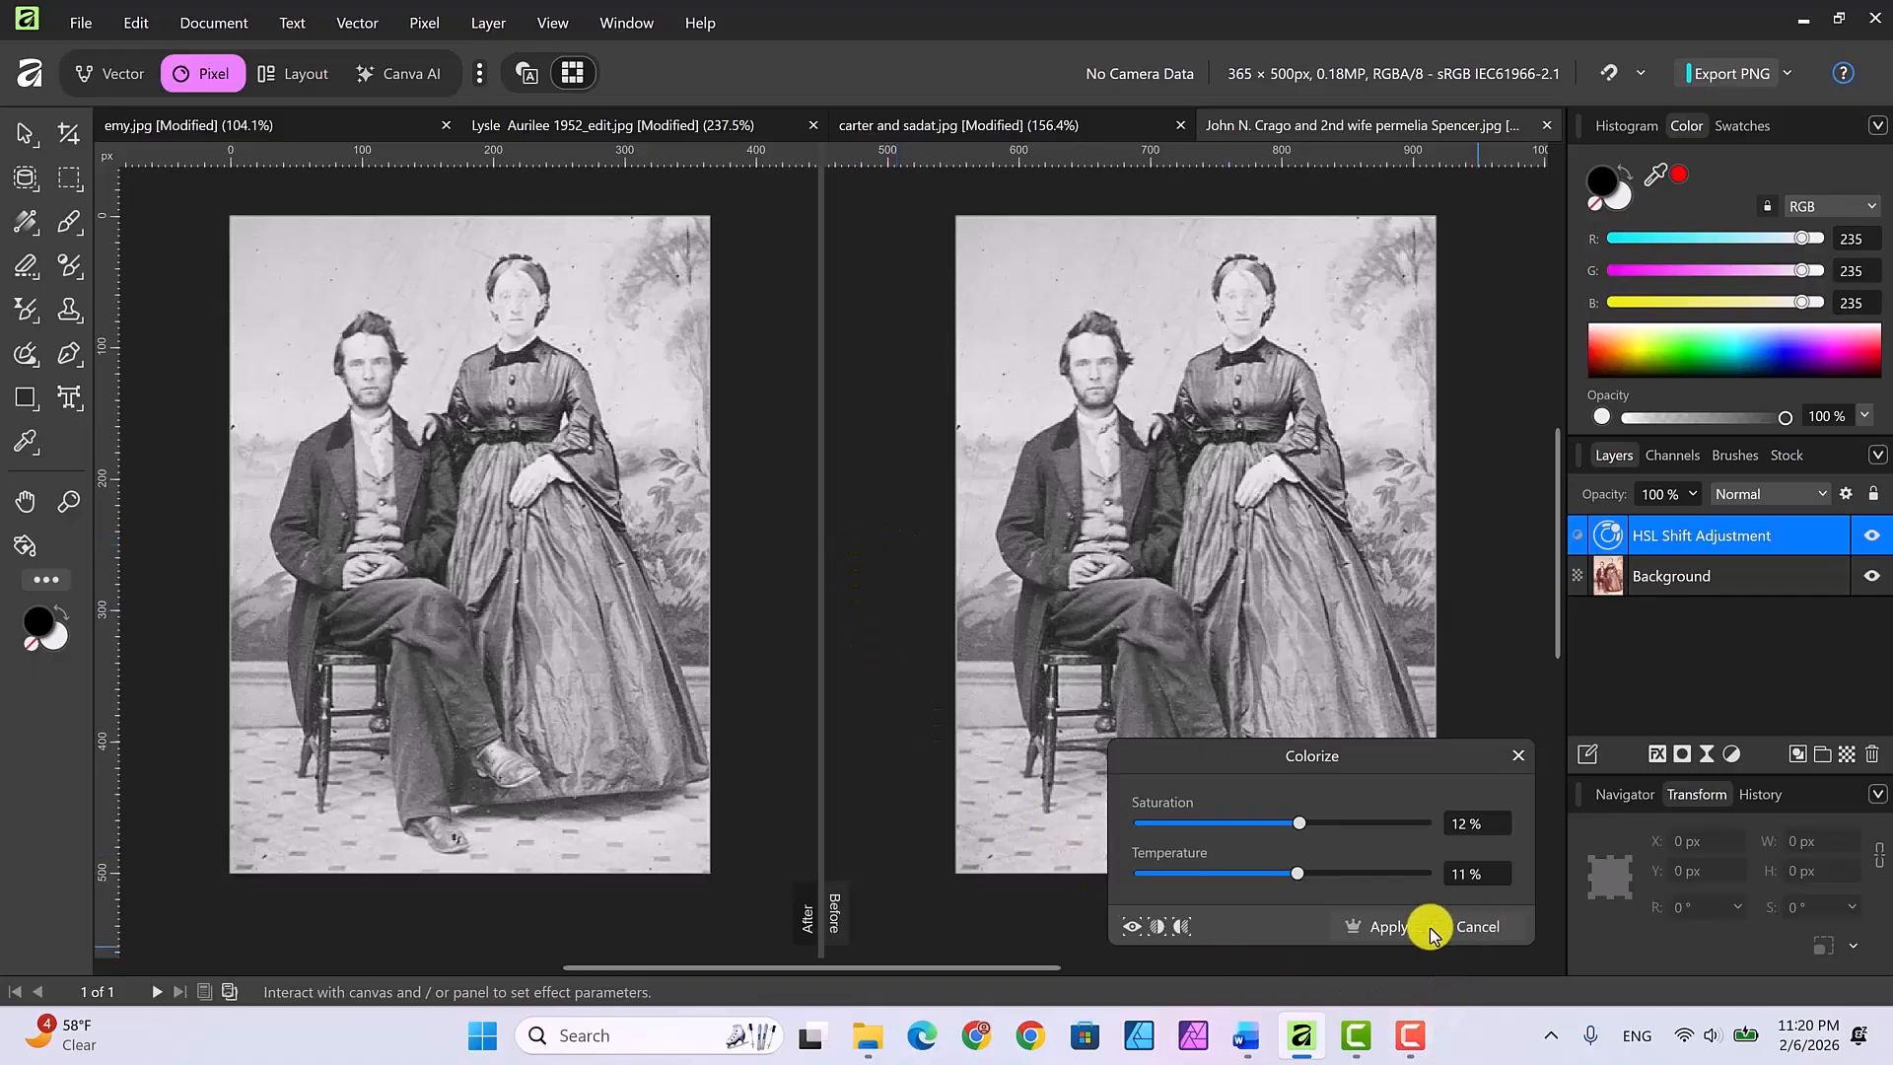
{"action": "left_click", "coordinate": [1478, 929]}
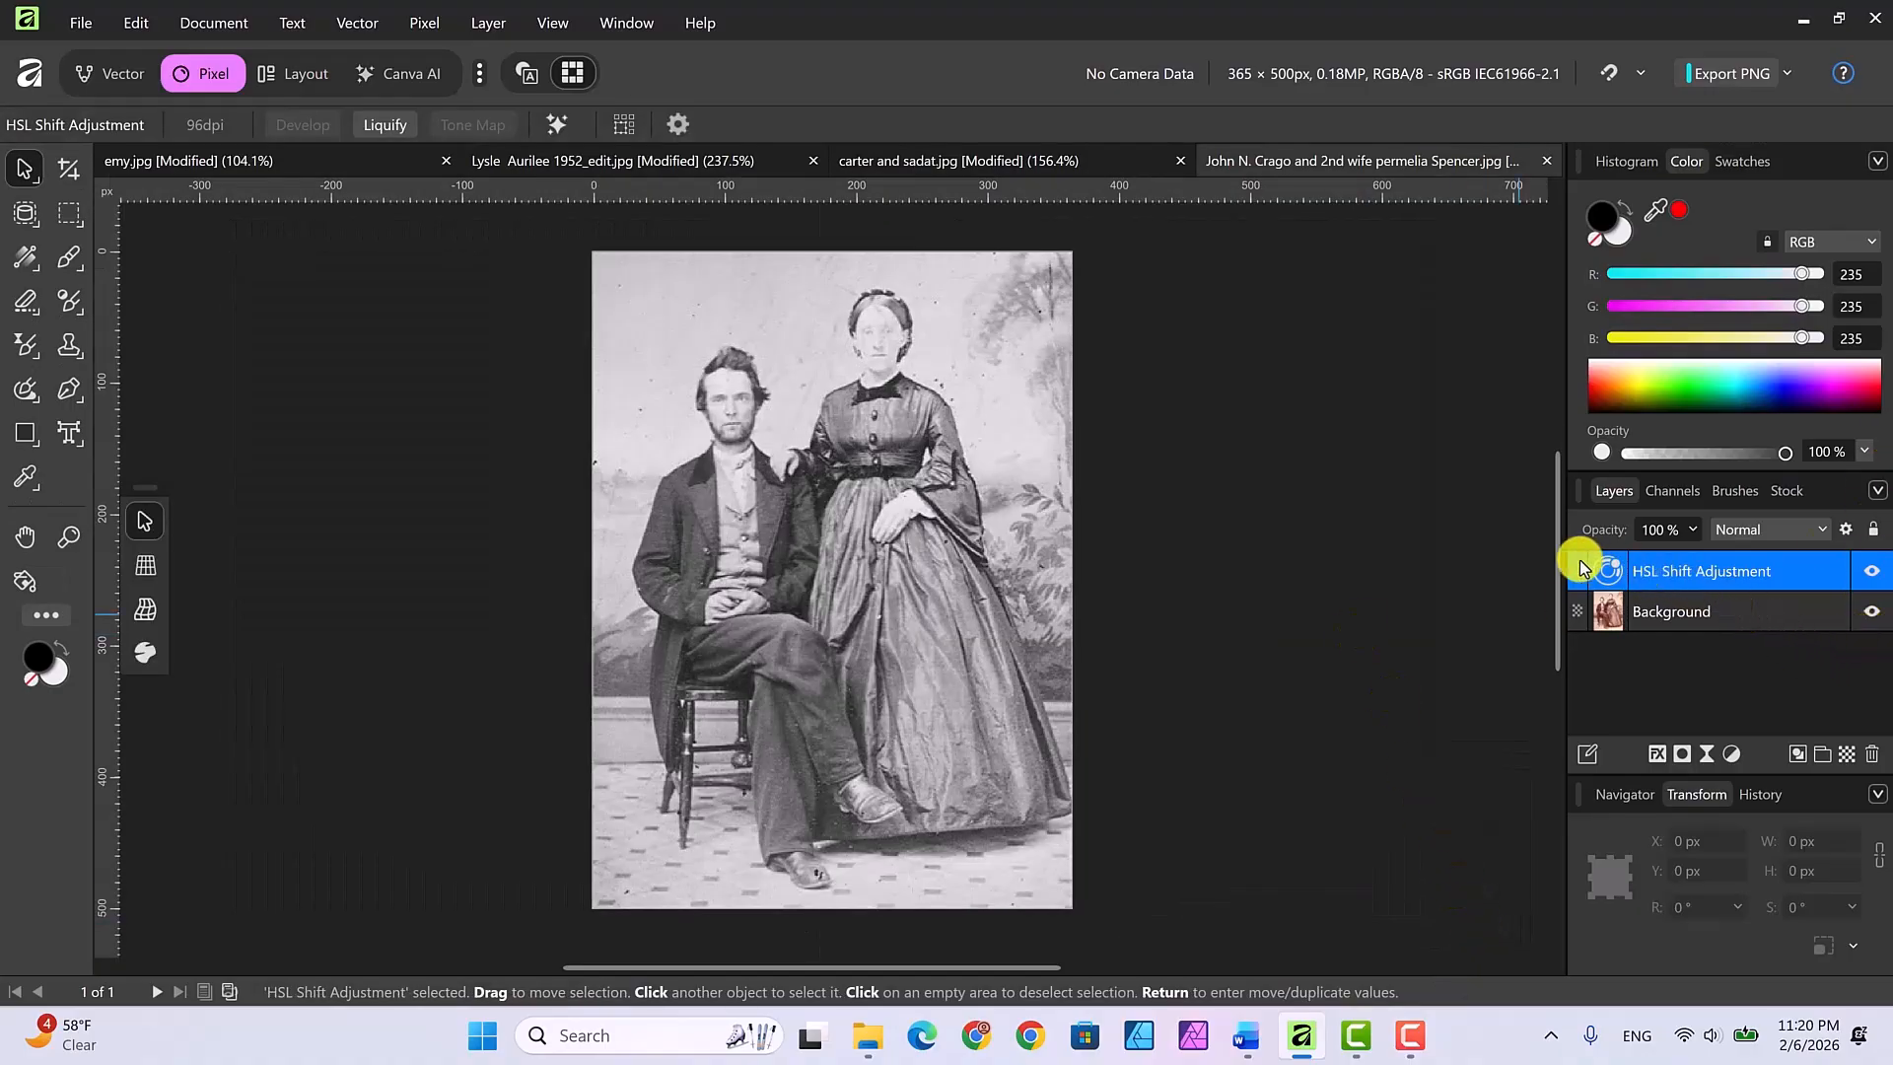
{"action": "key", "text": "Delete"}
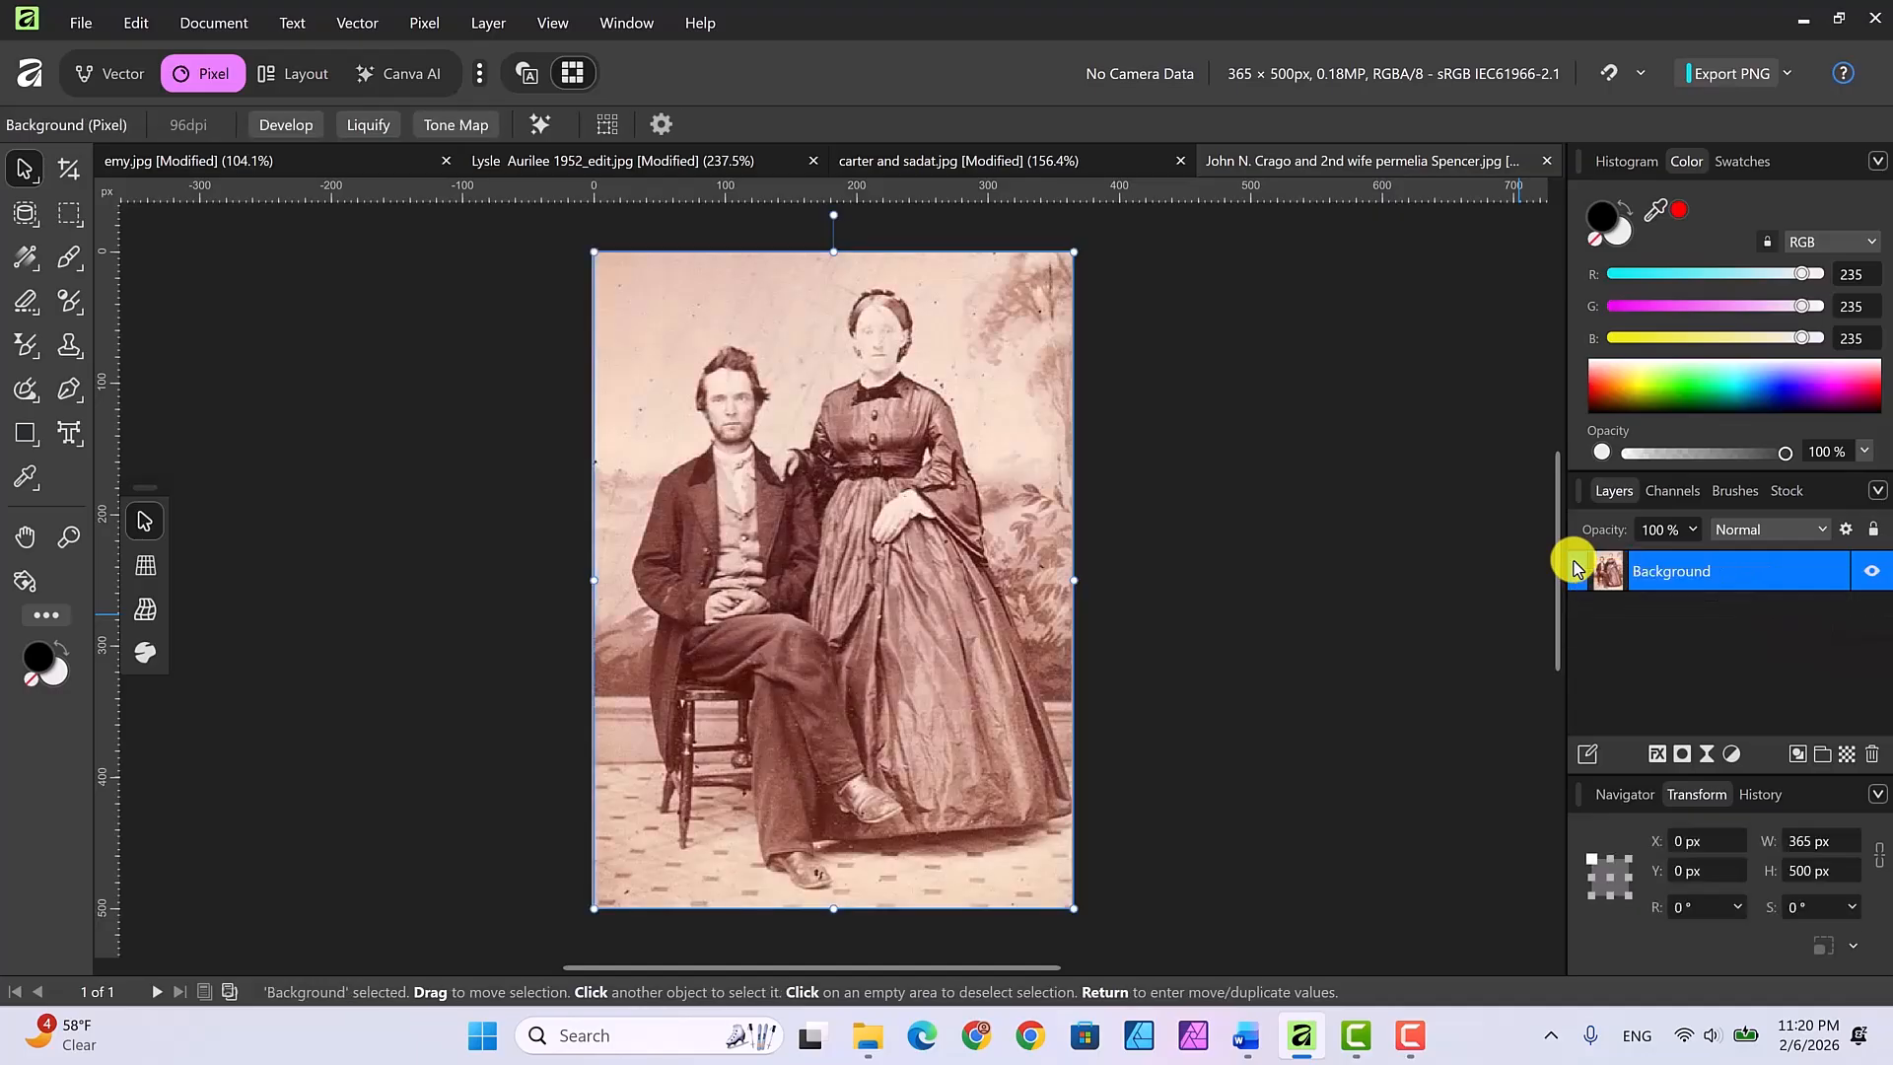
Add a Black & White adjustment above the sepia portrait's Background layer, keeping its default channel values
{"action": "left_click", "coordinate": [1732, 753]}
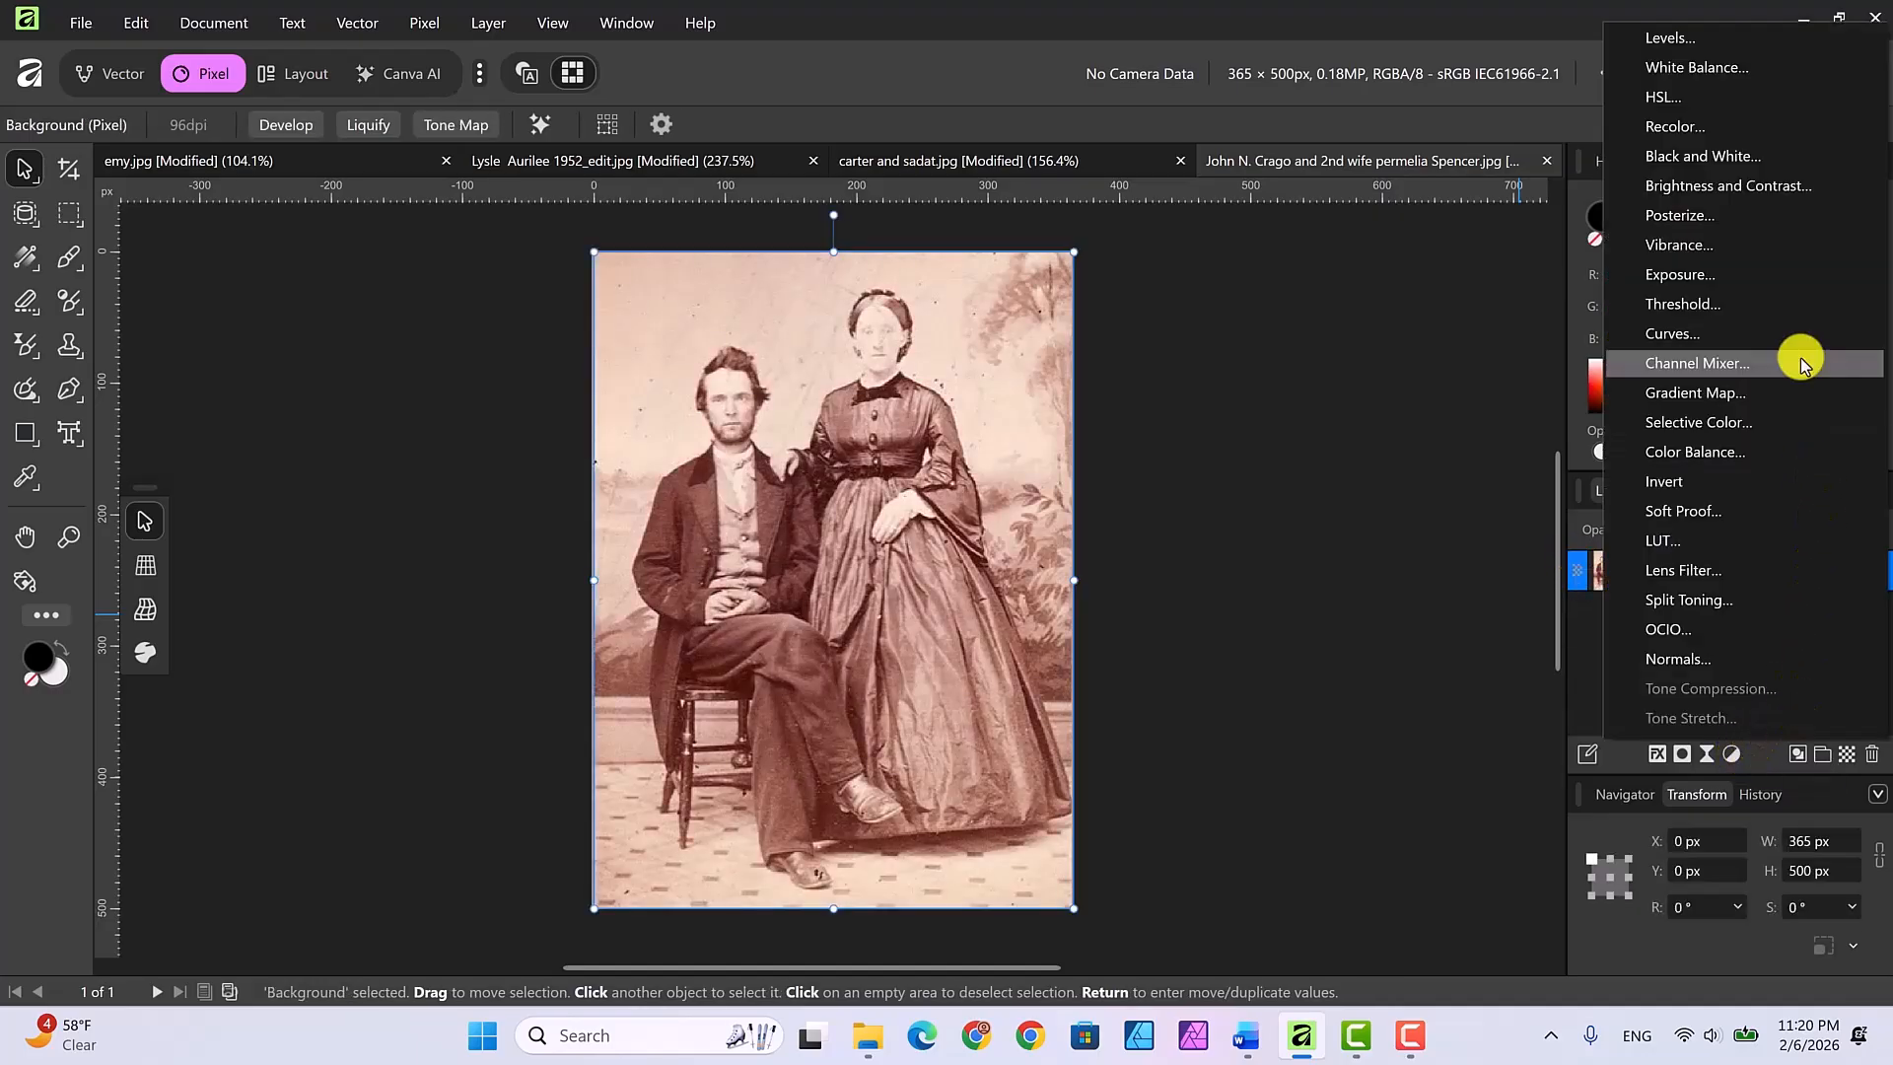
{"action": "left_click", "coordinate": [1669, 165]}
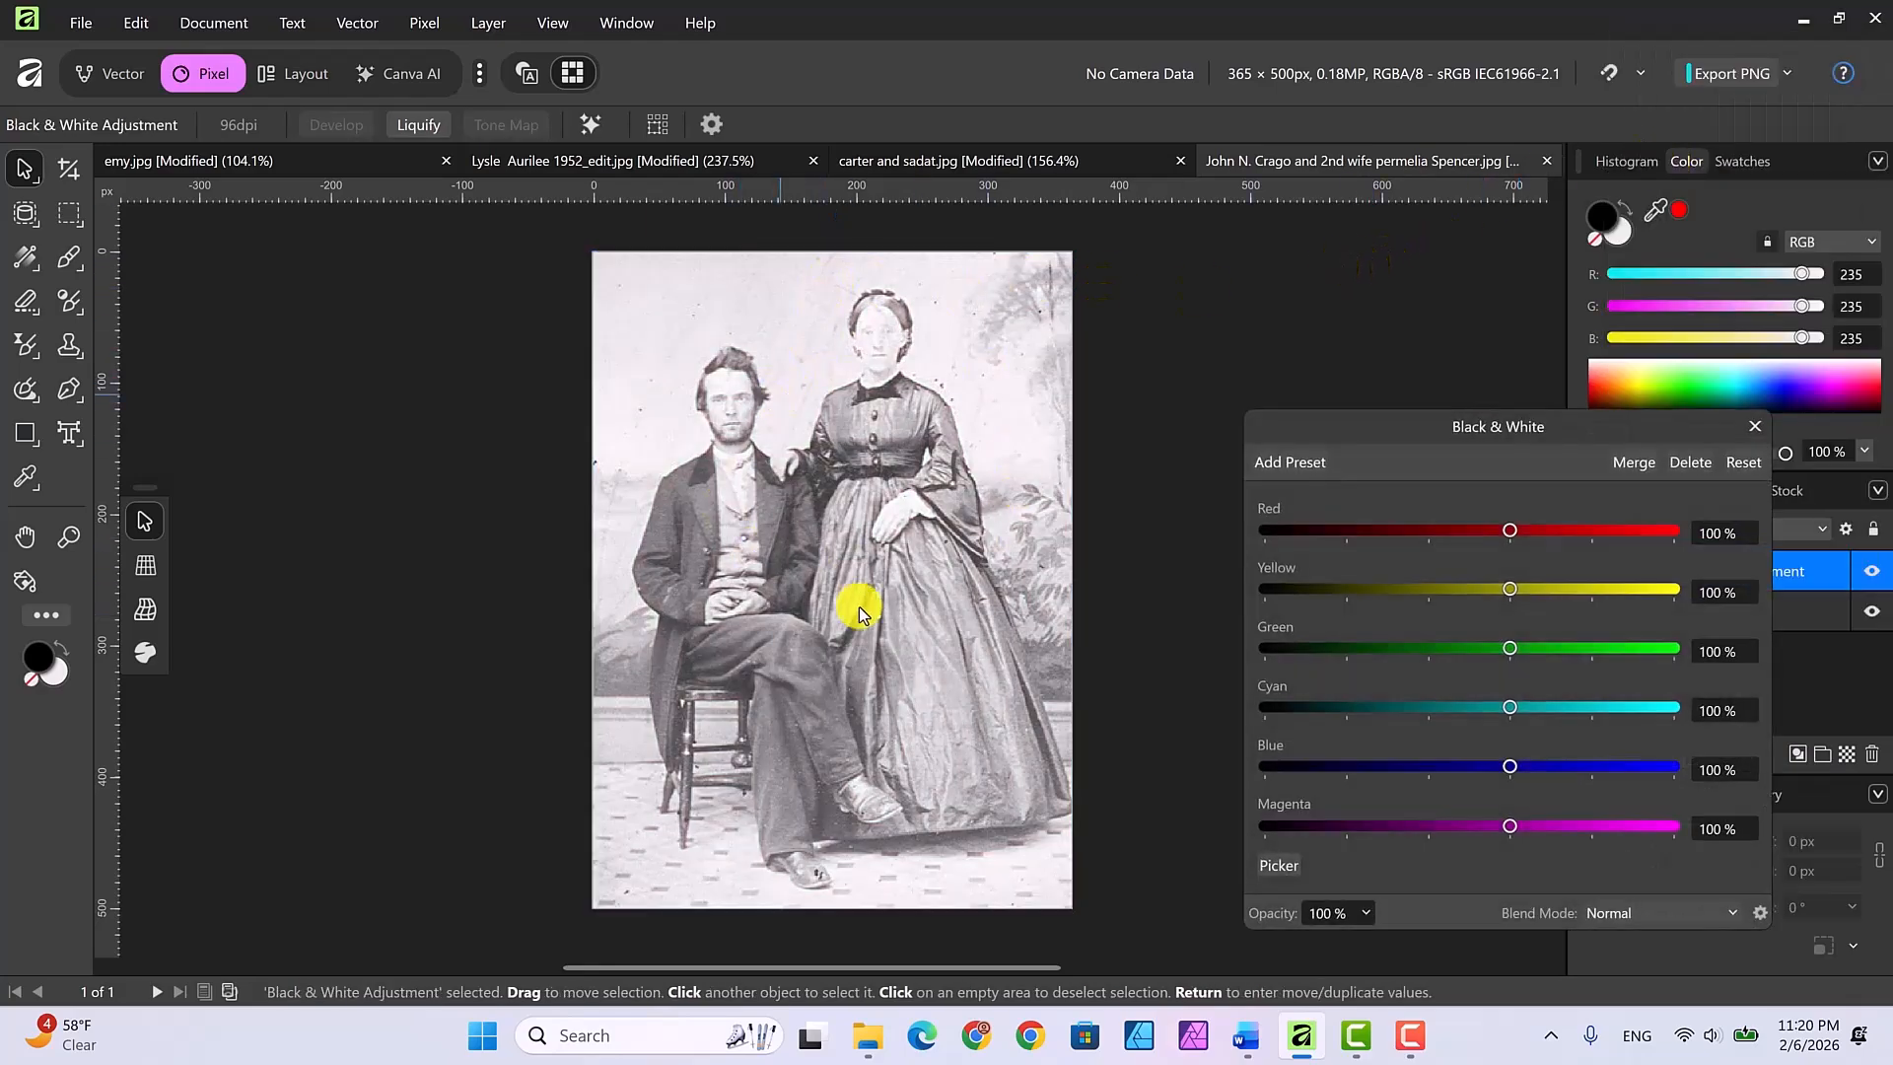
{"action": "left_click", "coordinate": [1754, 429]}
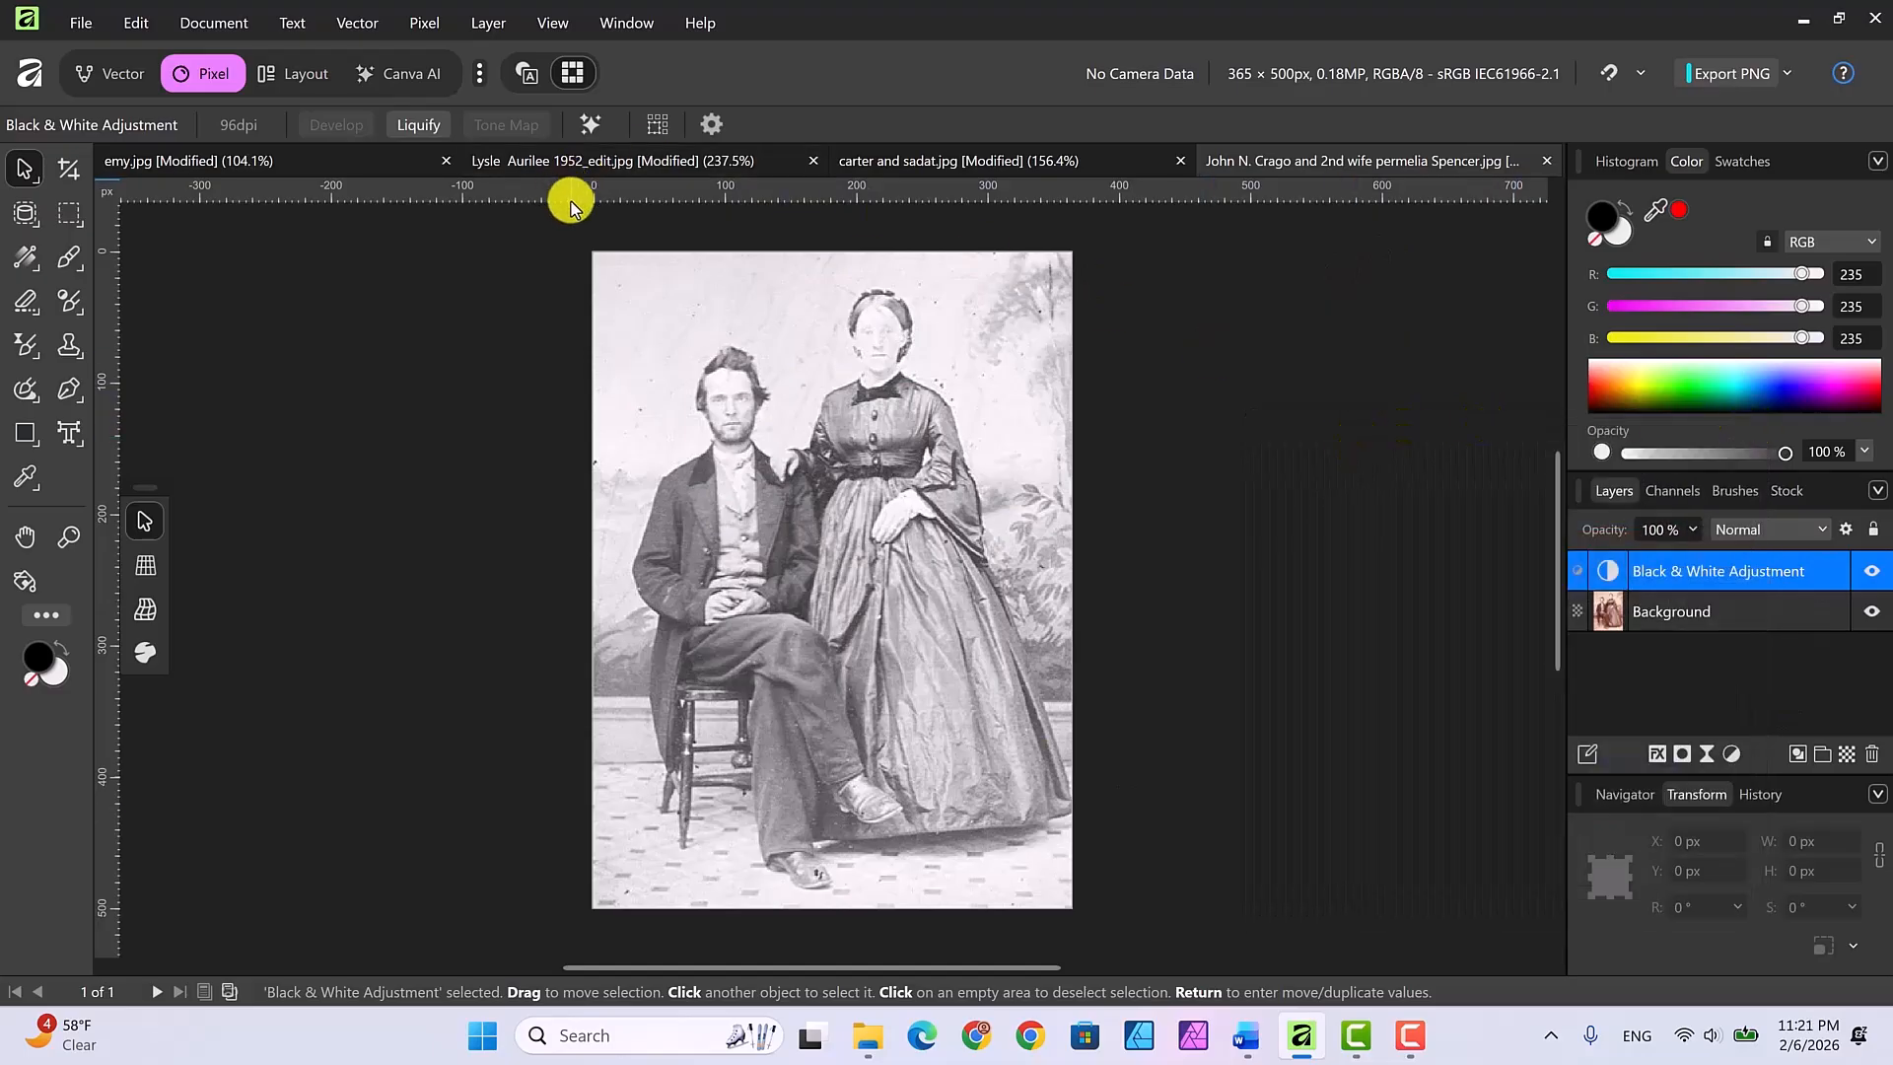
Apply Colorize to the Black & White adjustment layer with a side-by-side preview, saturation 11% and temperature 11%
{"action": "left_click", "coordinate": [589, 124]}
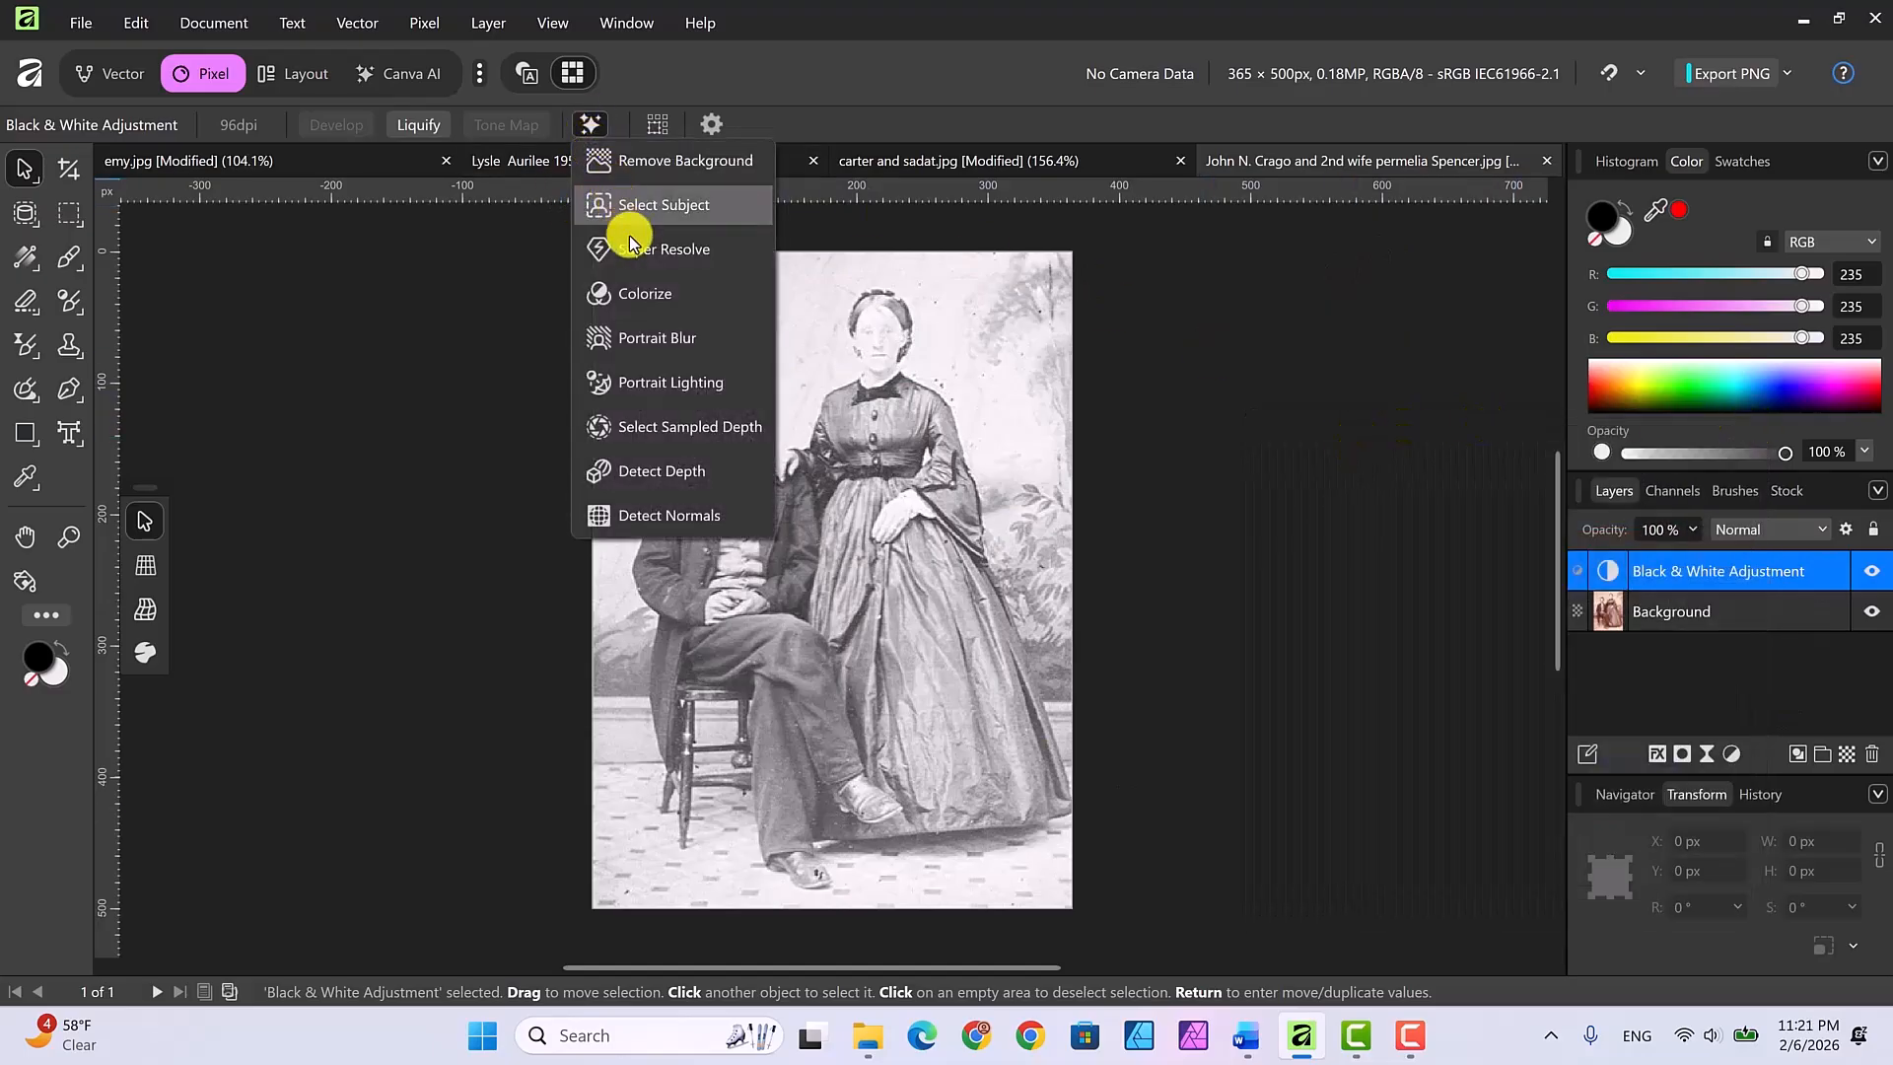
{"action": "left_click", "coordinate": [636, 291]}
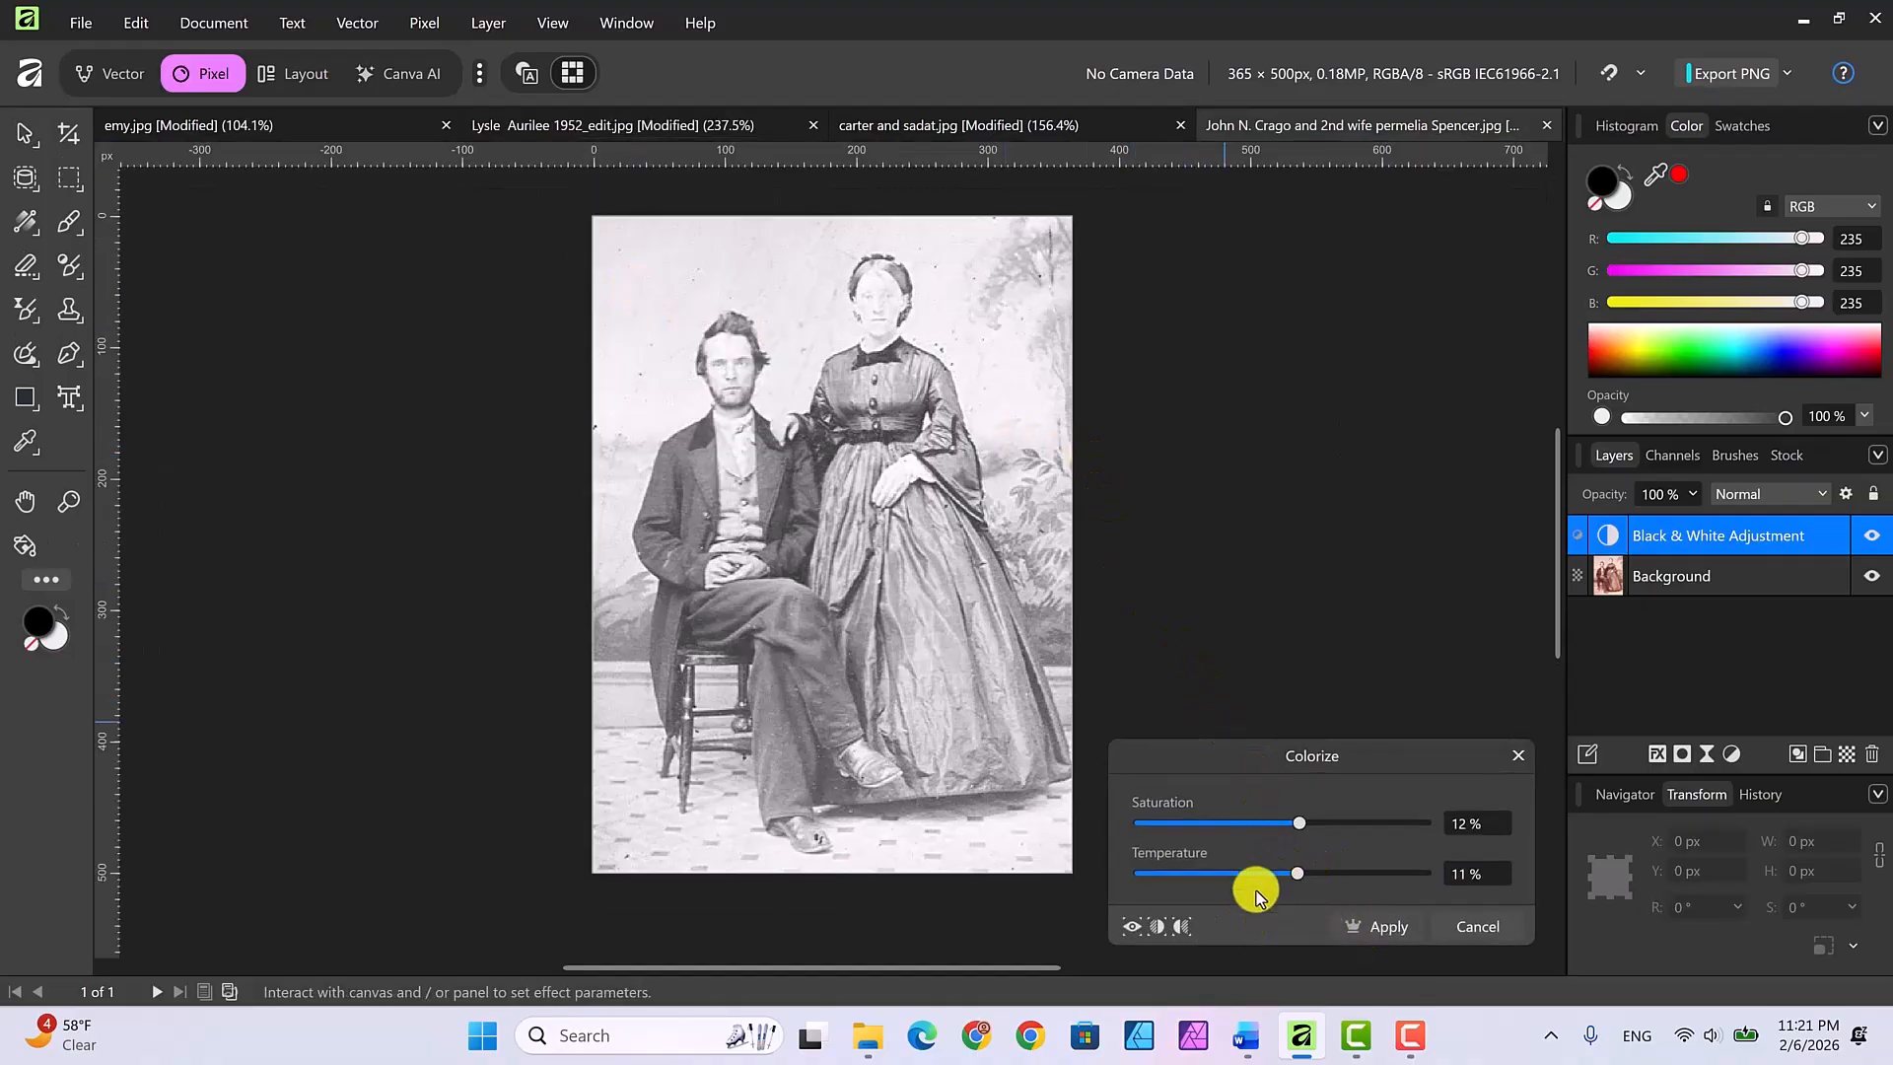
{"action": "left_click", "coordinate": [1181, 927]}
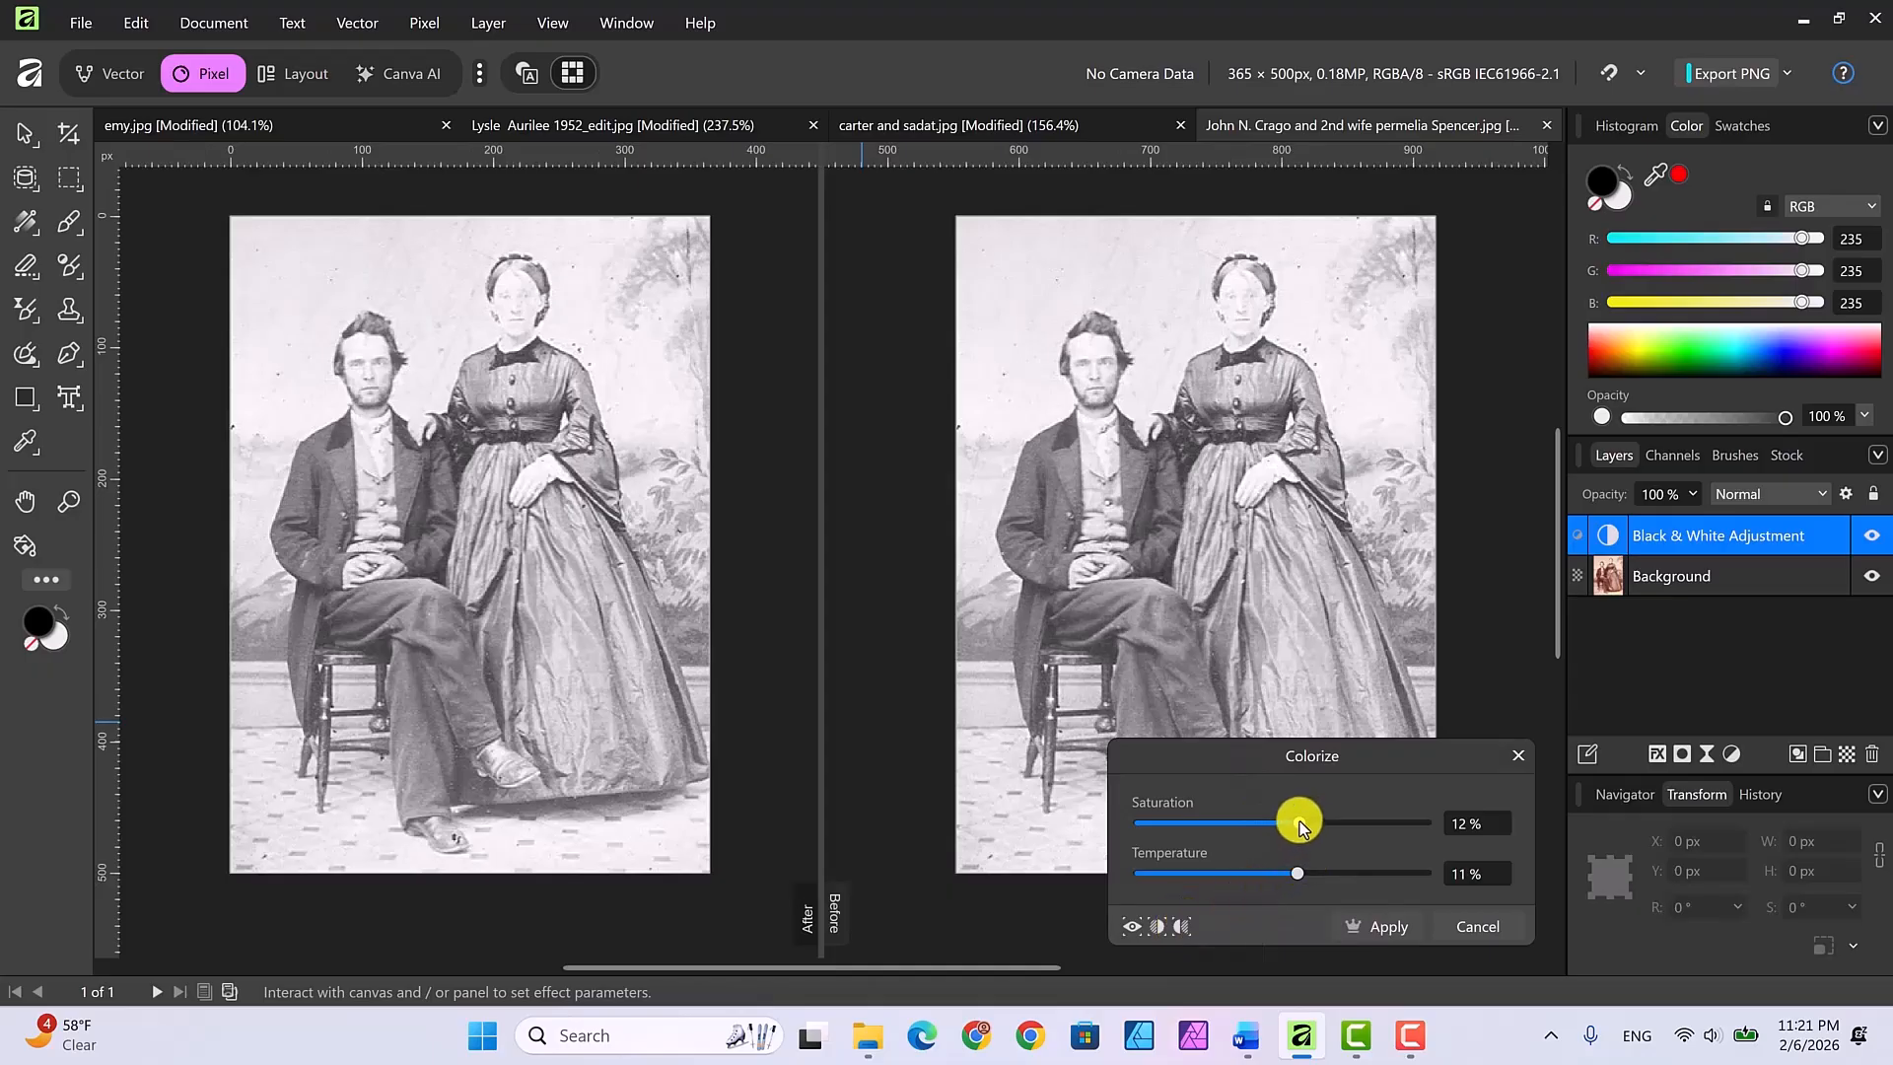
{"action": "mouse_move", "coordinate": [1299, 823]}
{"action": "left_mouse_down"}
{"action": "mouse_move", "coordinate": [1410, 825]}
{"action": "mouse_move", "coordinate": [1203, 827]}
{"action": "mouse_move", "coordinate": [1388, 829]}
{"action": "mouse_move", "coordinate": [1300, 831]}
{"action": "left_mouse_up"}
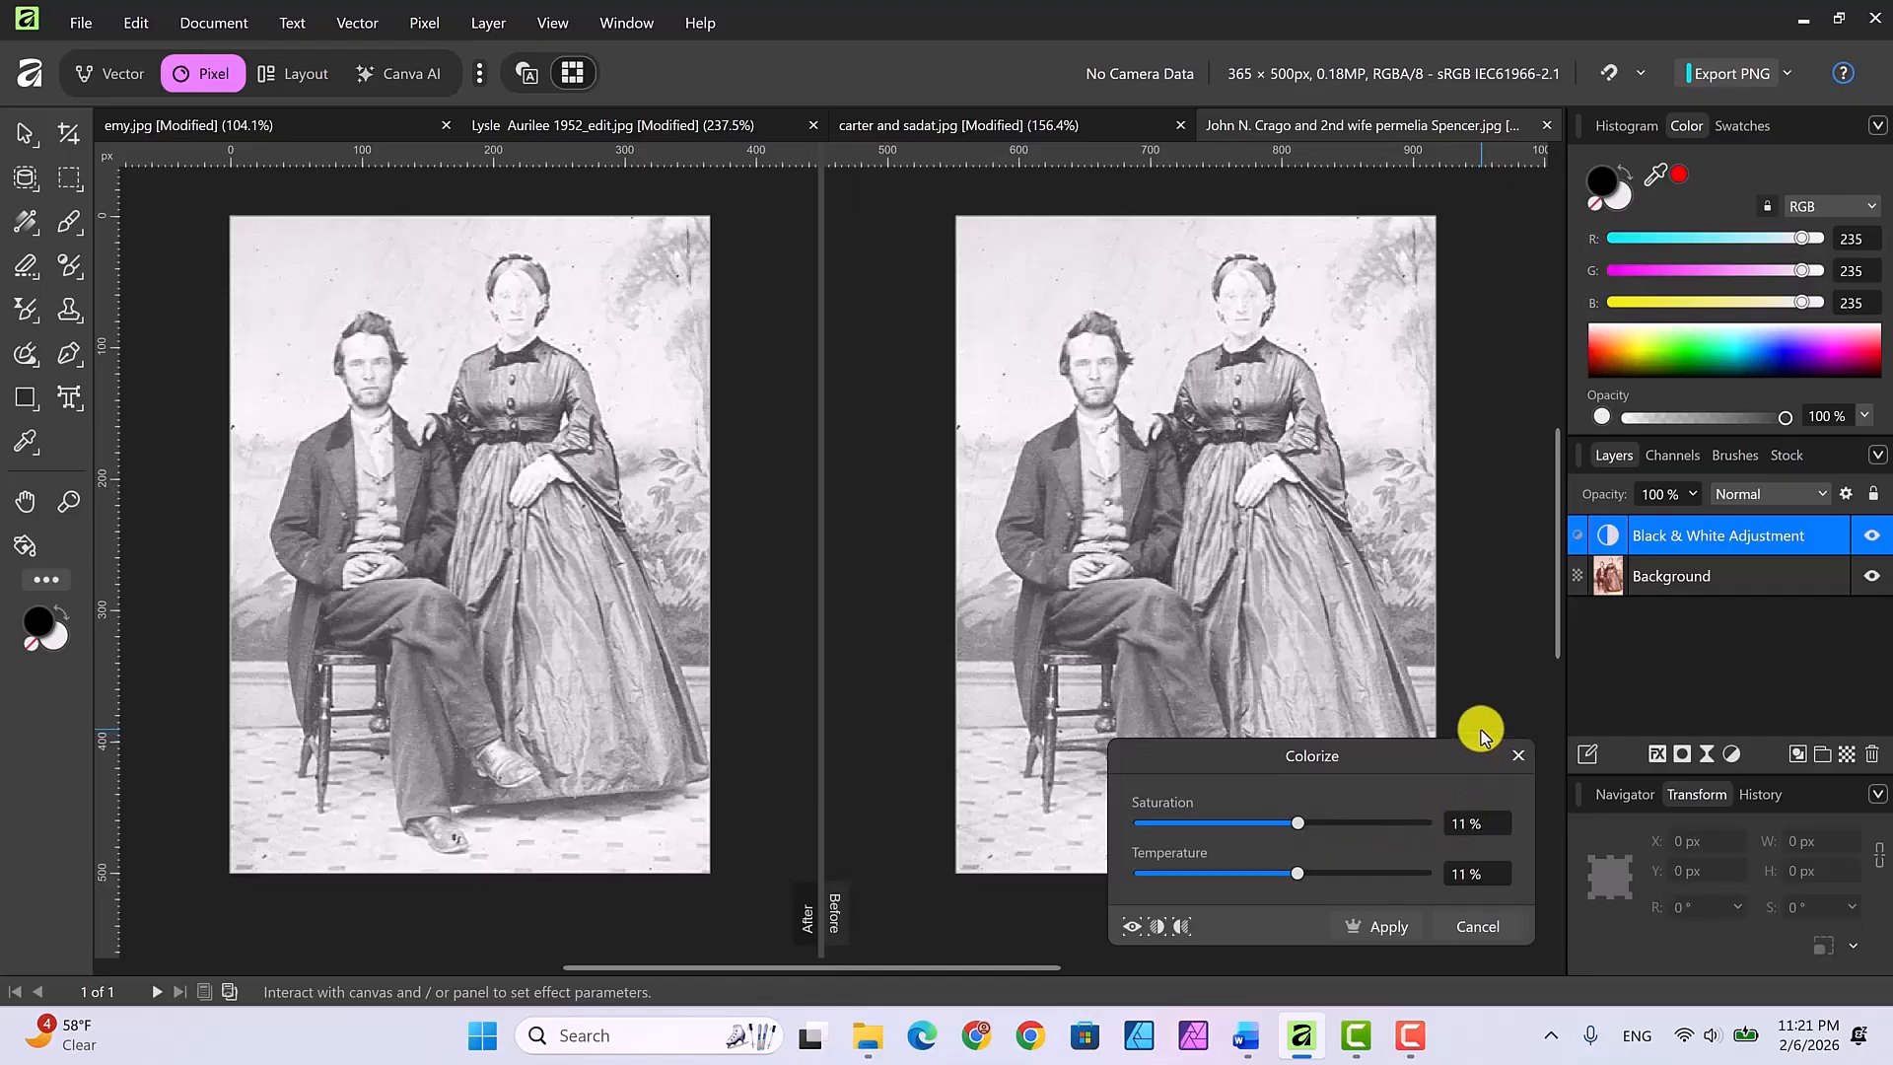
{"action": "left_click", "coordinate": [1378, 930]}
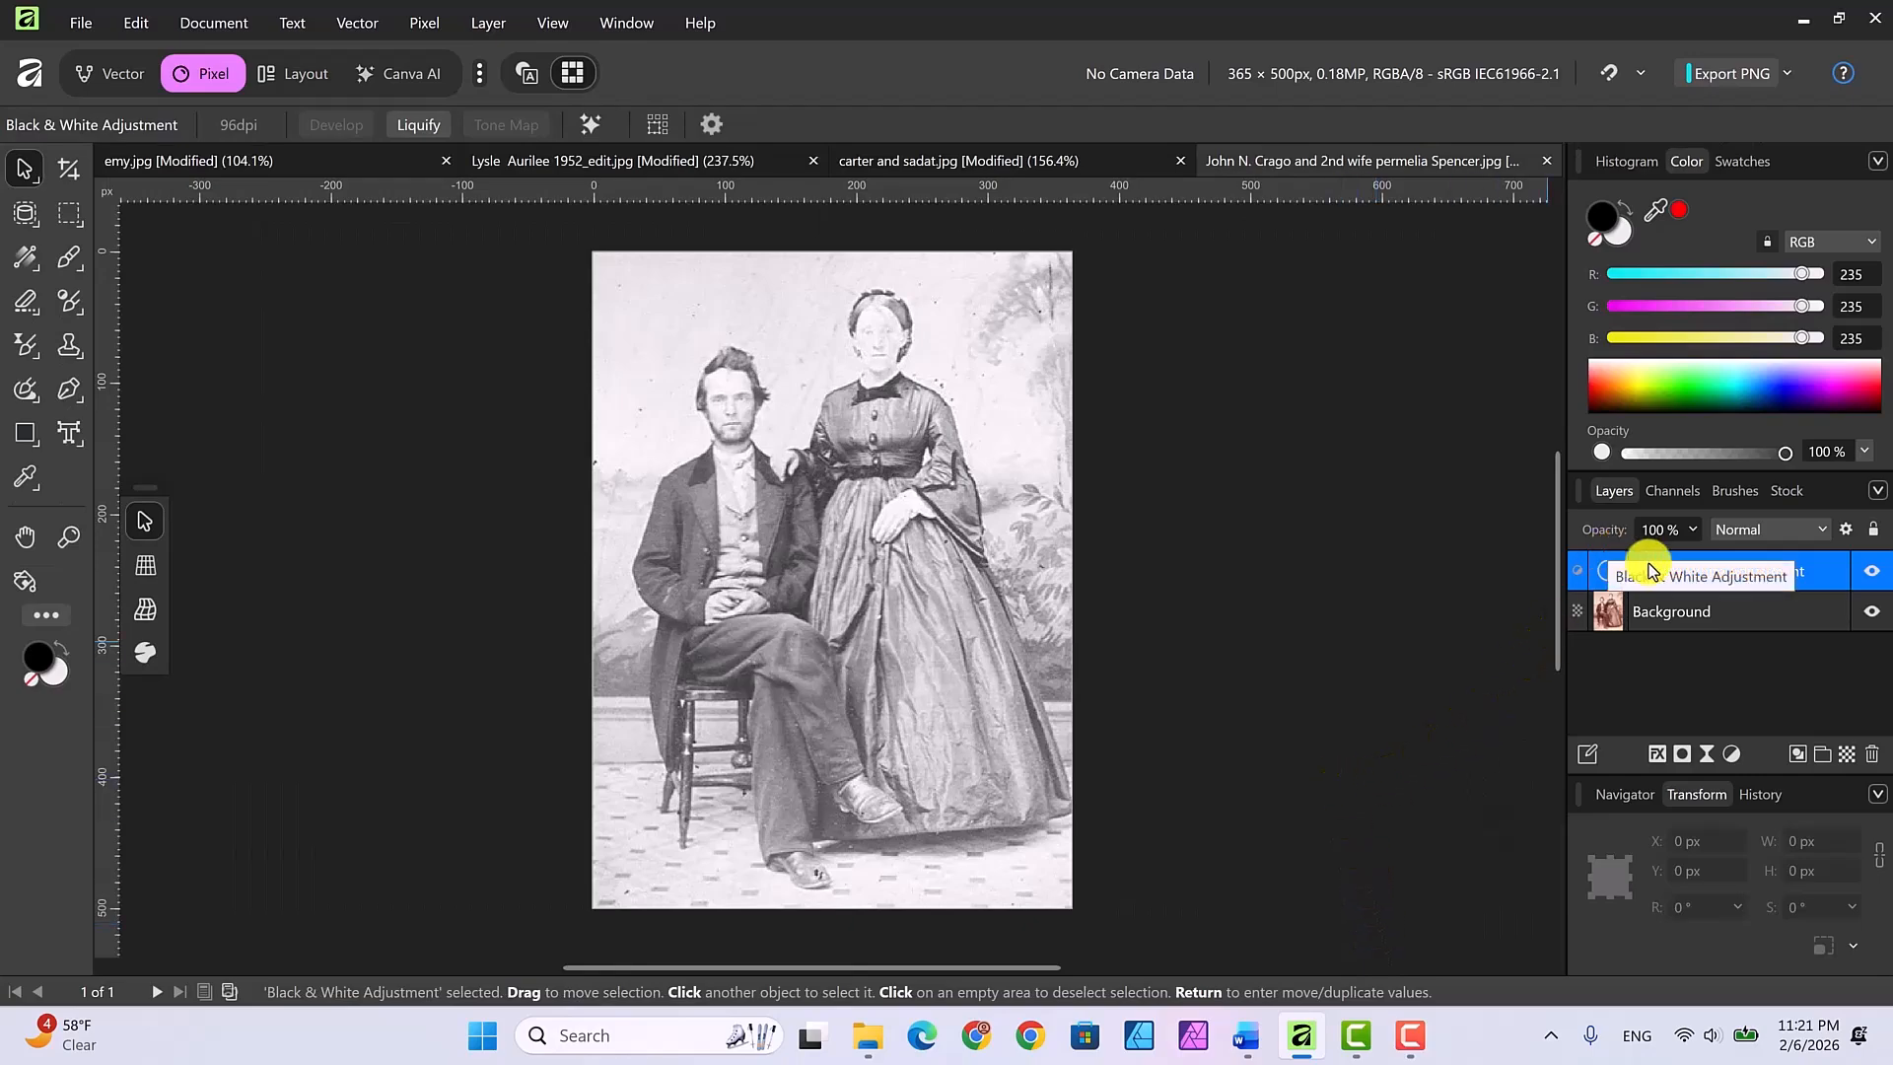
Add a Curves adjustment above the Black & White adjustment, darkening the portrait with Master curve points at about (0.463, 0.245) and (0.706, 0.446)
{"action": "left_click", "coordinate": [1730, 754]}
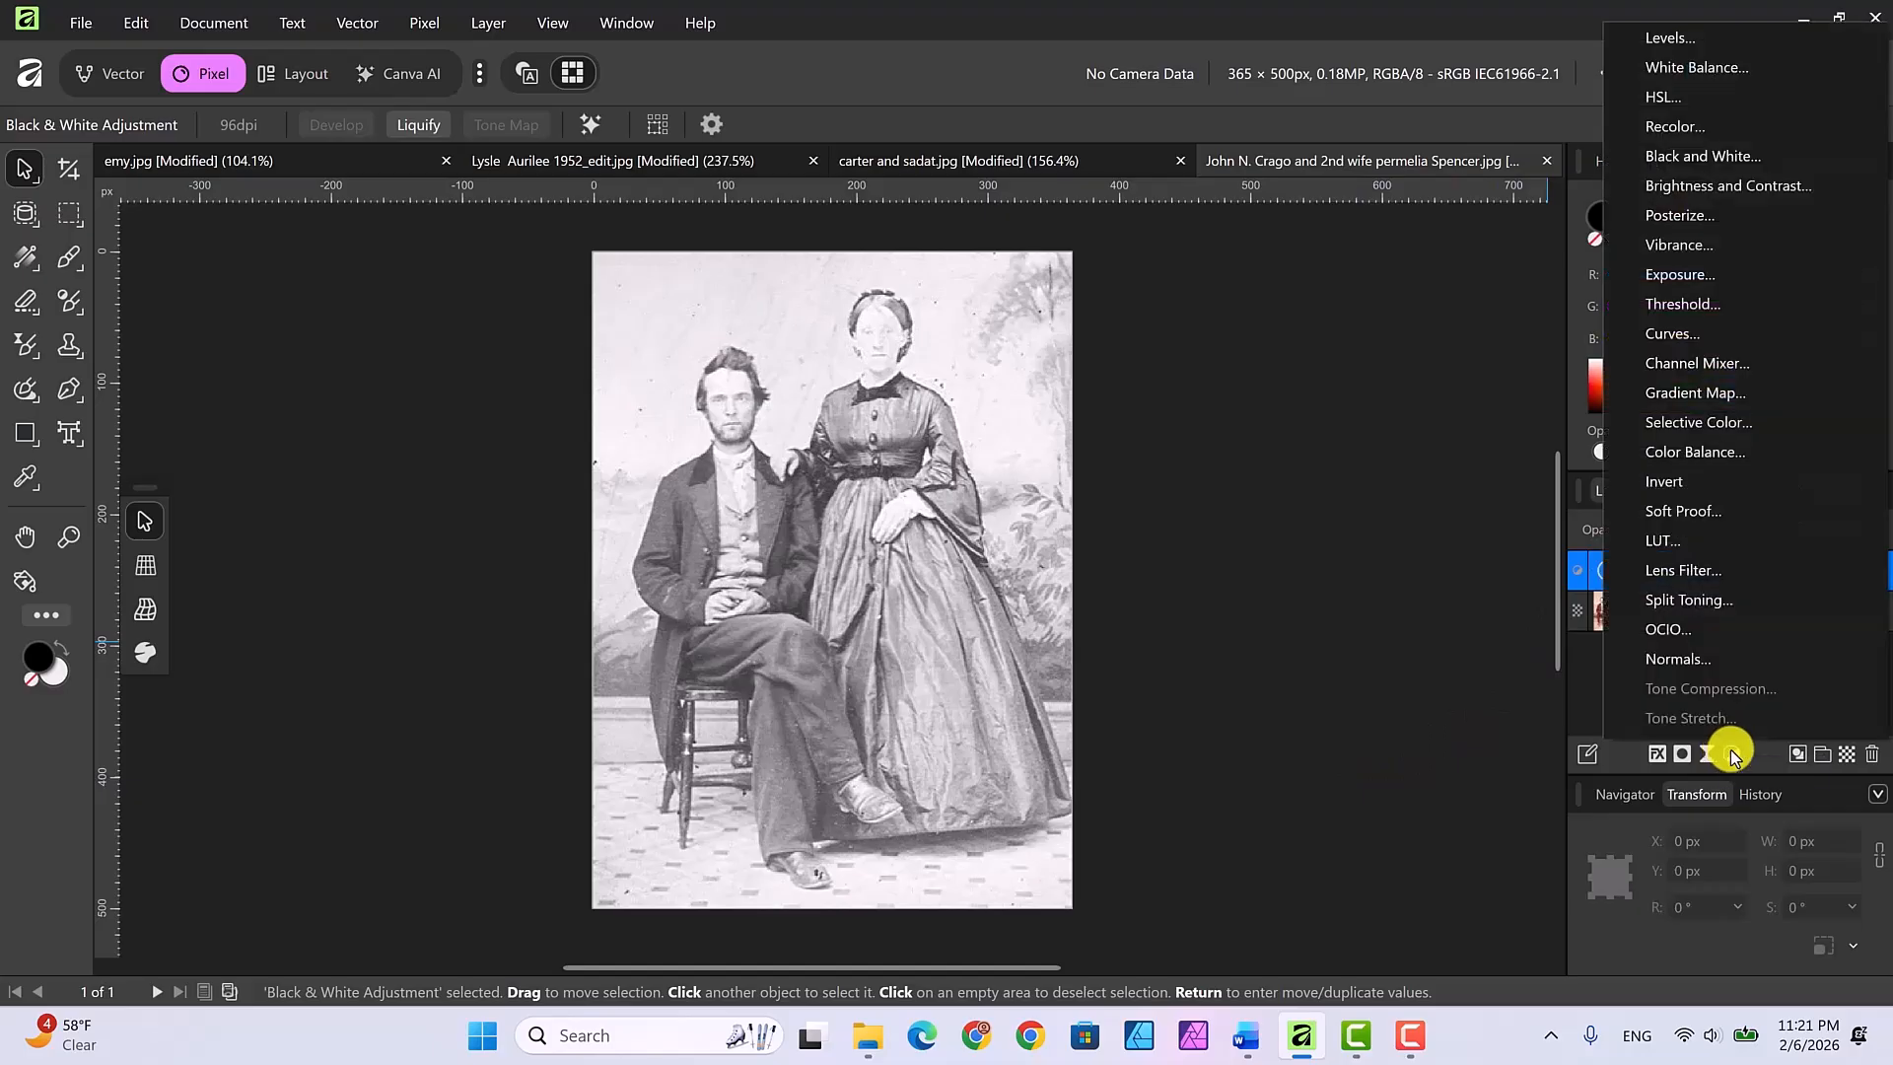
{"action": "left_click", "coordinate": [1666, 334]}
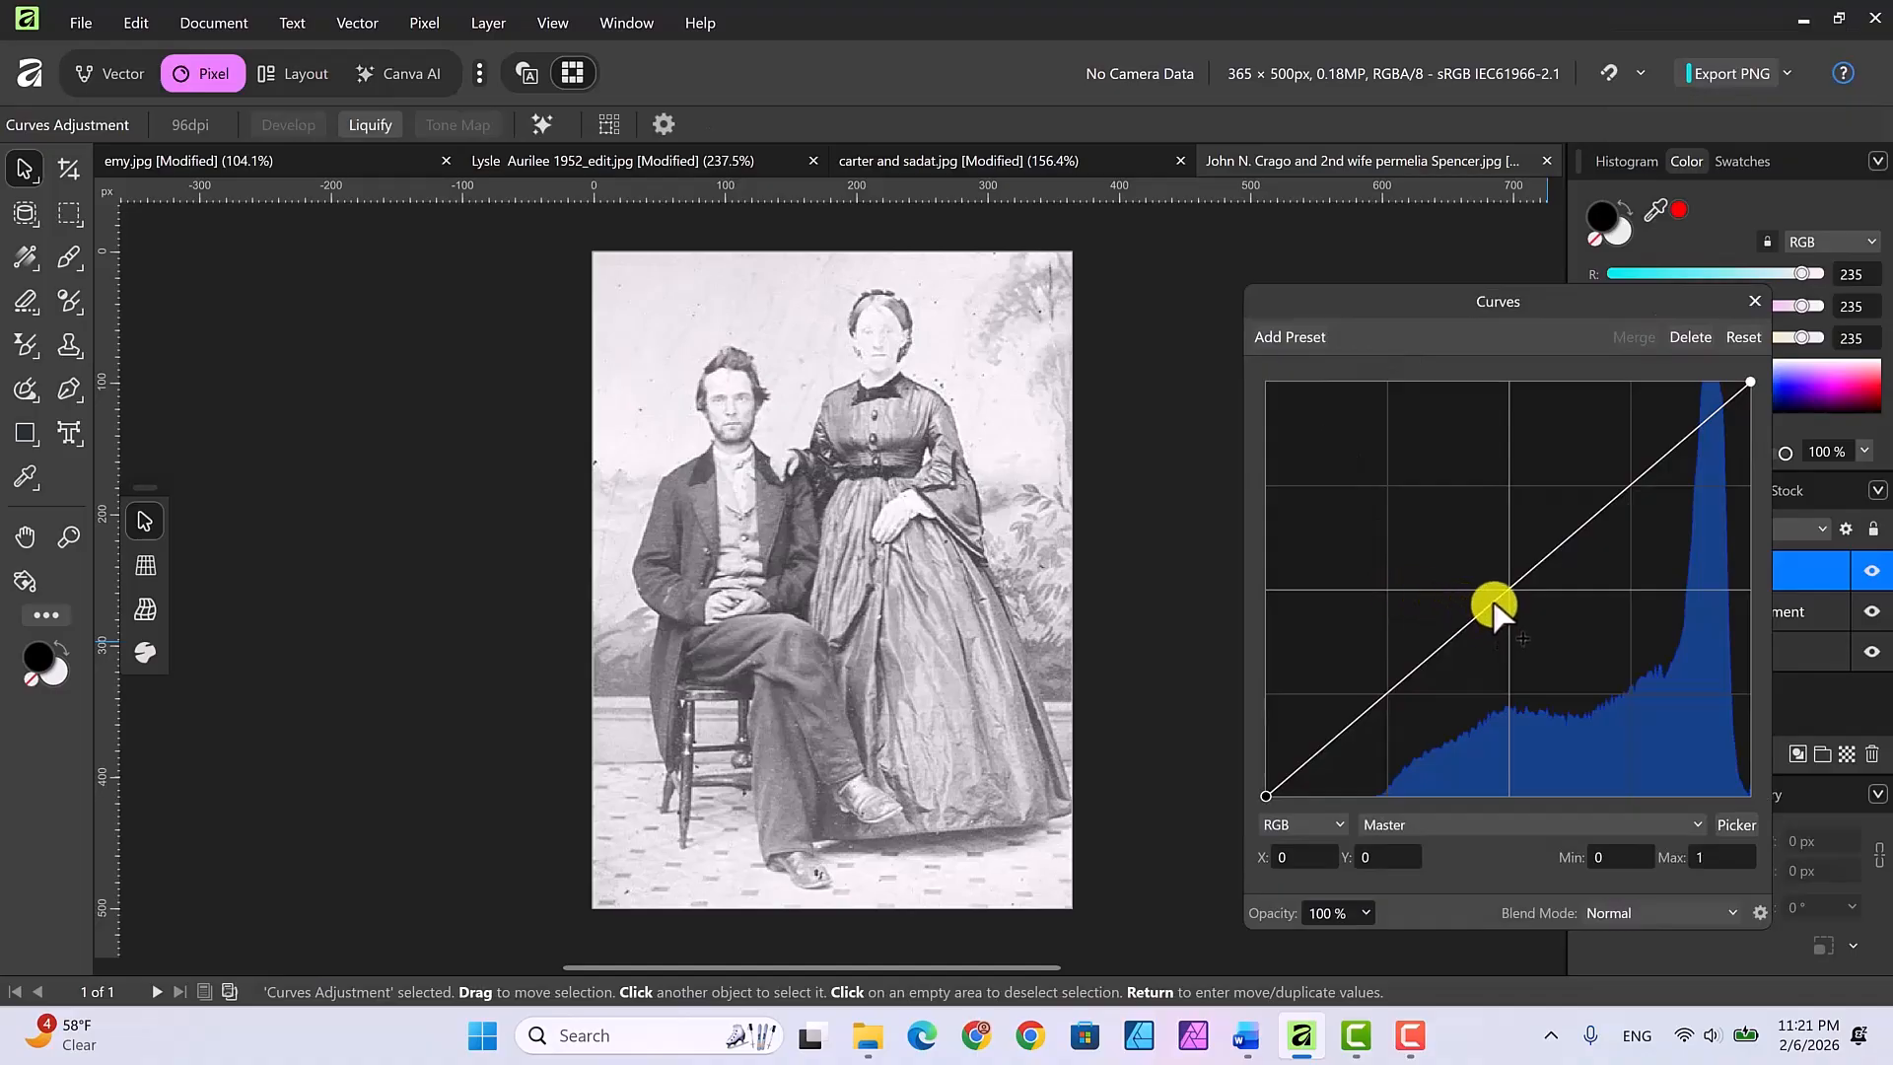
{"action": "left_click_drag", "start_coordinate": [1495, 605], "coordinate": [1494, 702]}
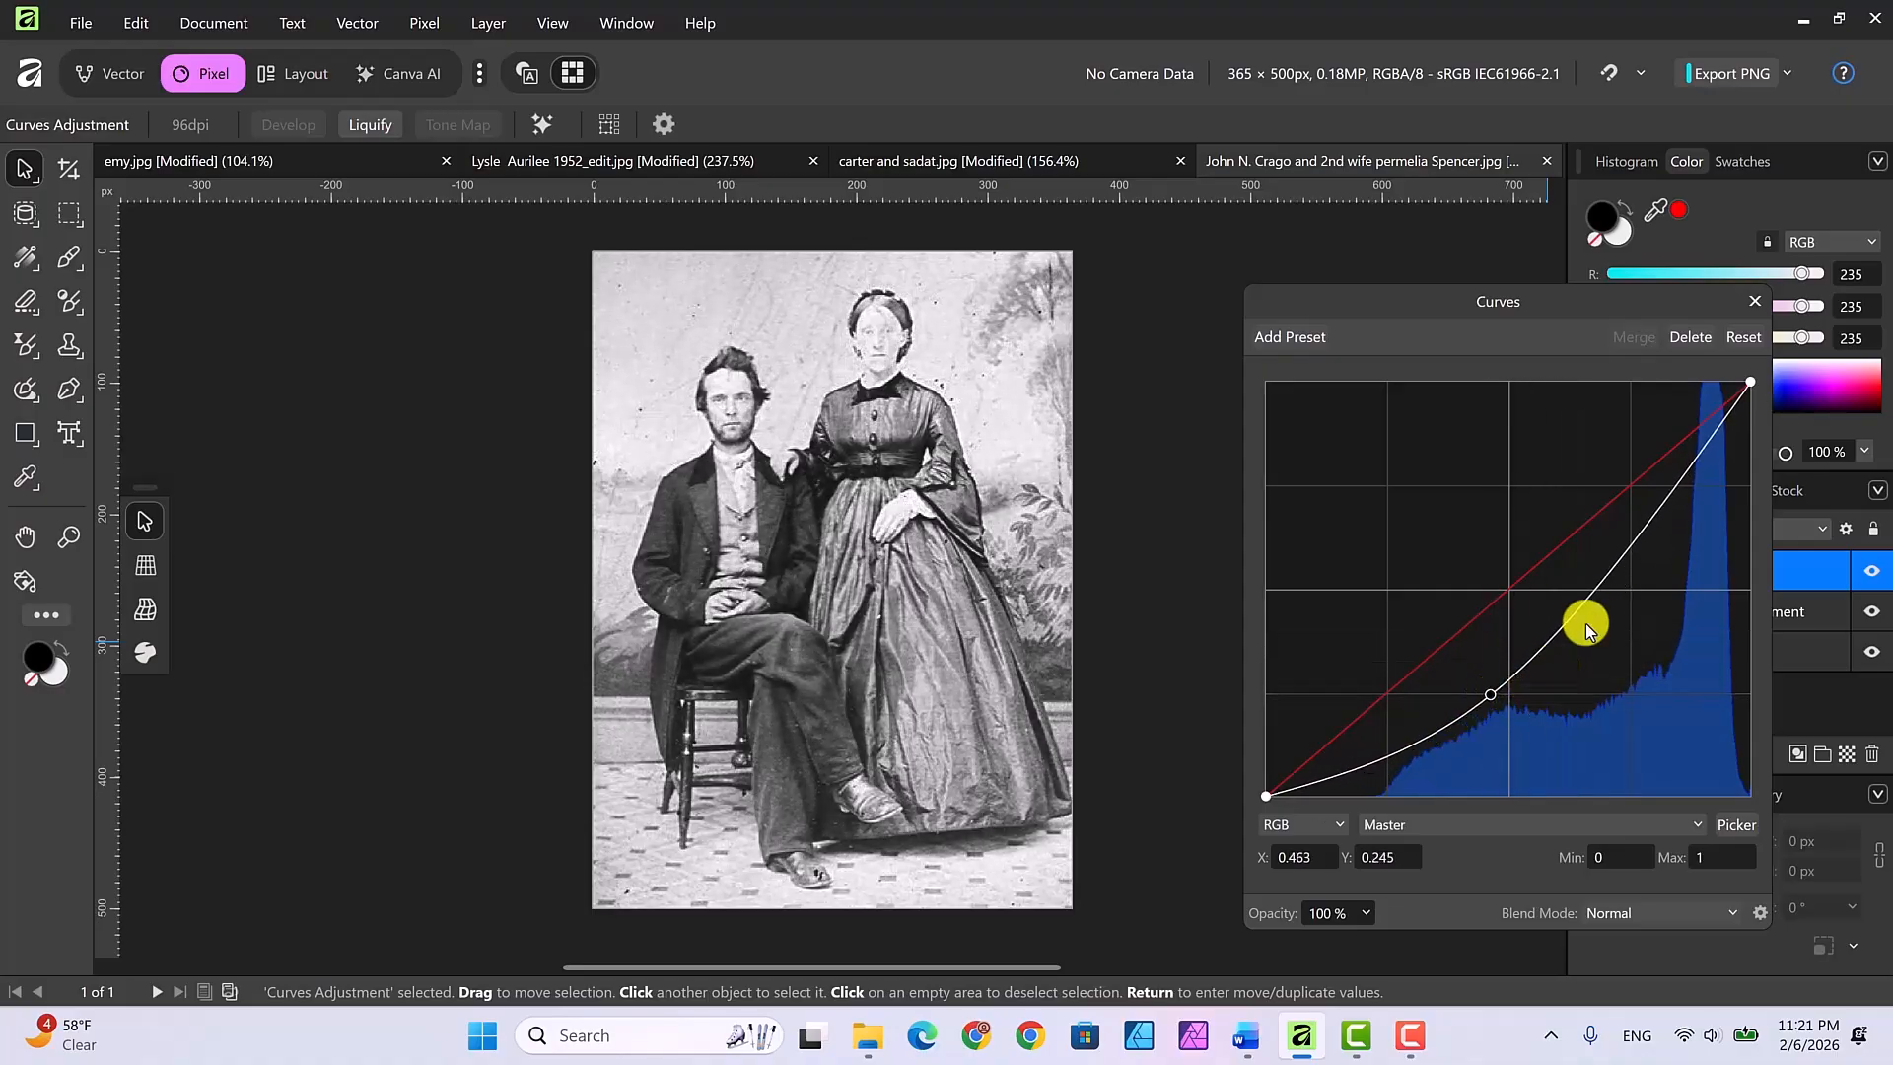
{"action": "left_click_drag", "start_coordinate": [1593, 592], "coordinate": [1609, 617]}
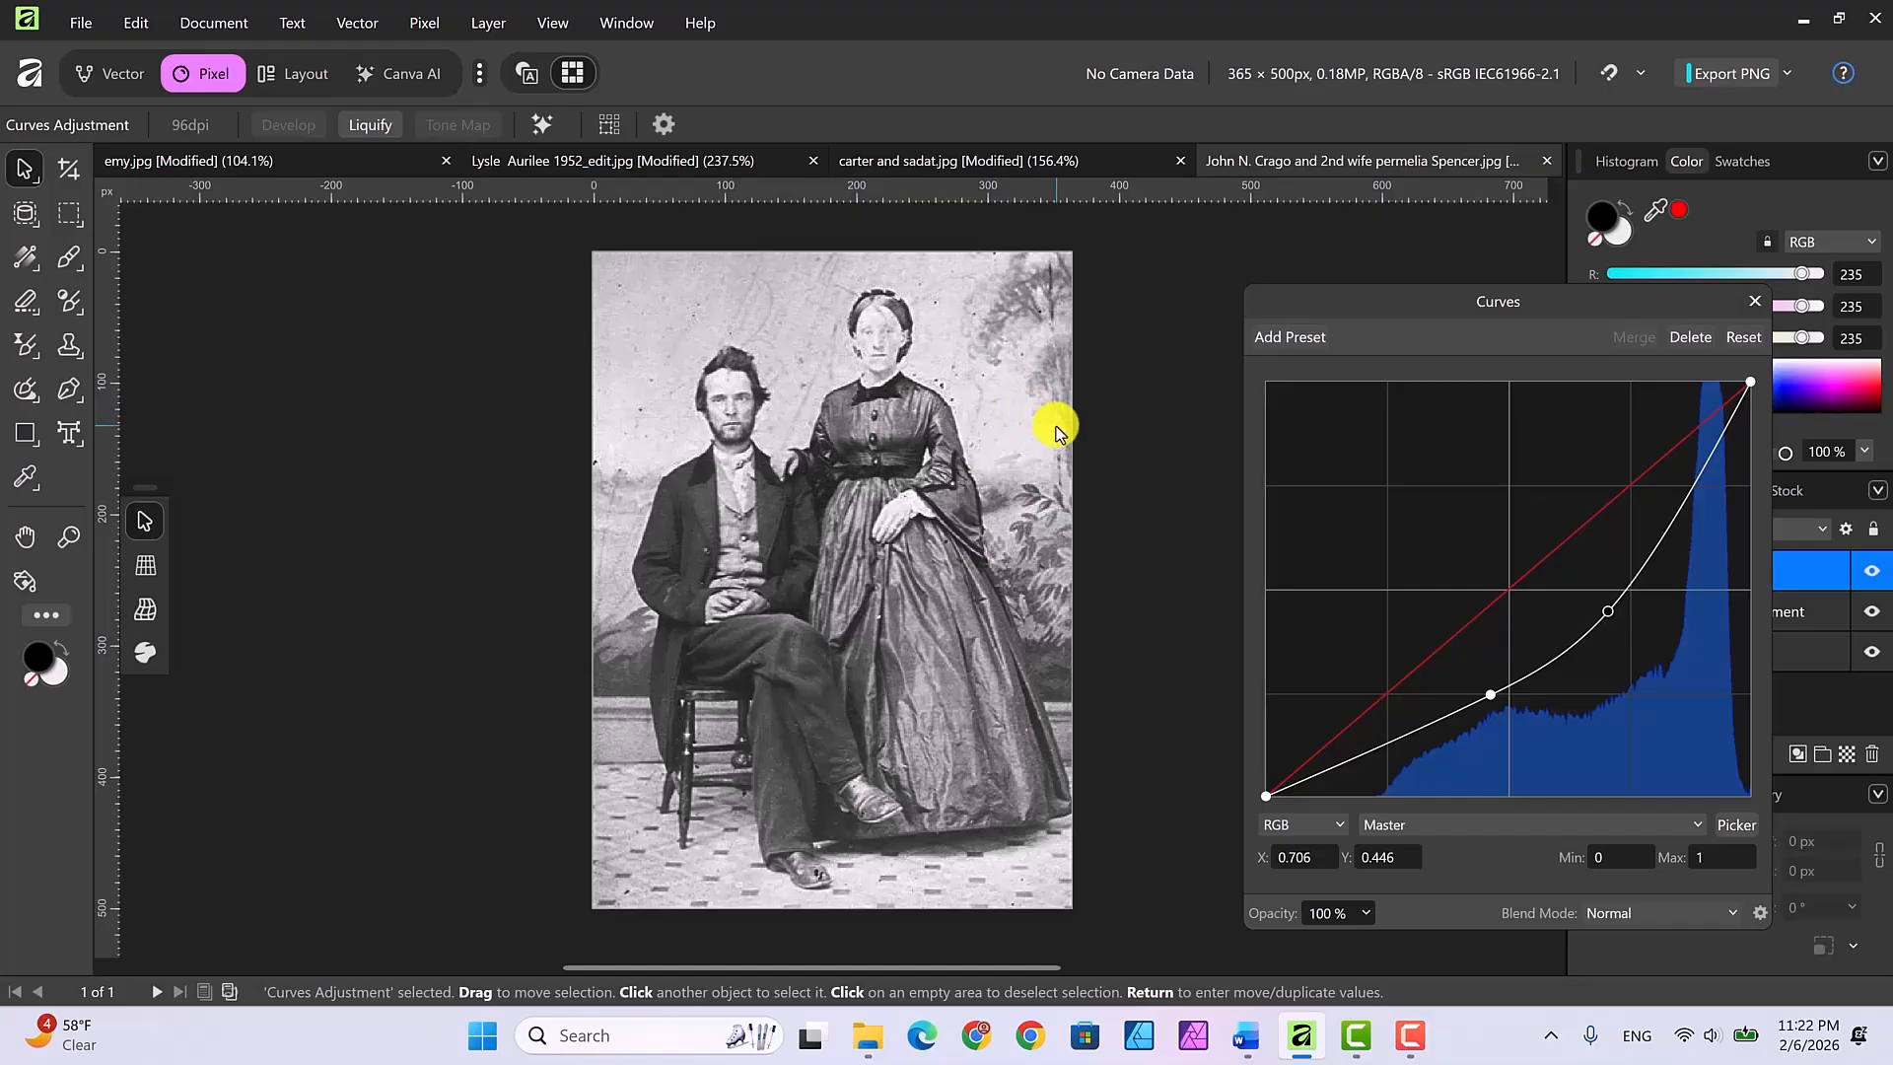
{"action": "left_click", "coordinate": [1755, 305]}
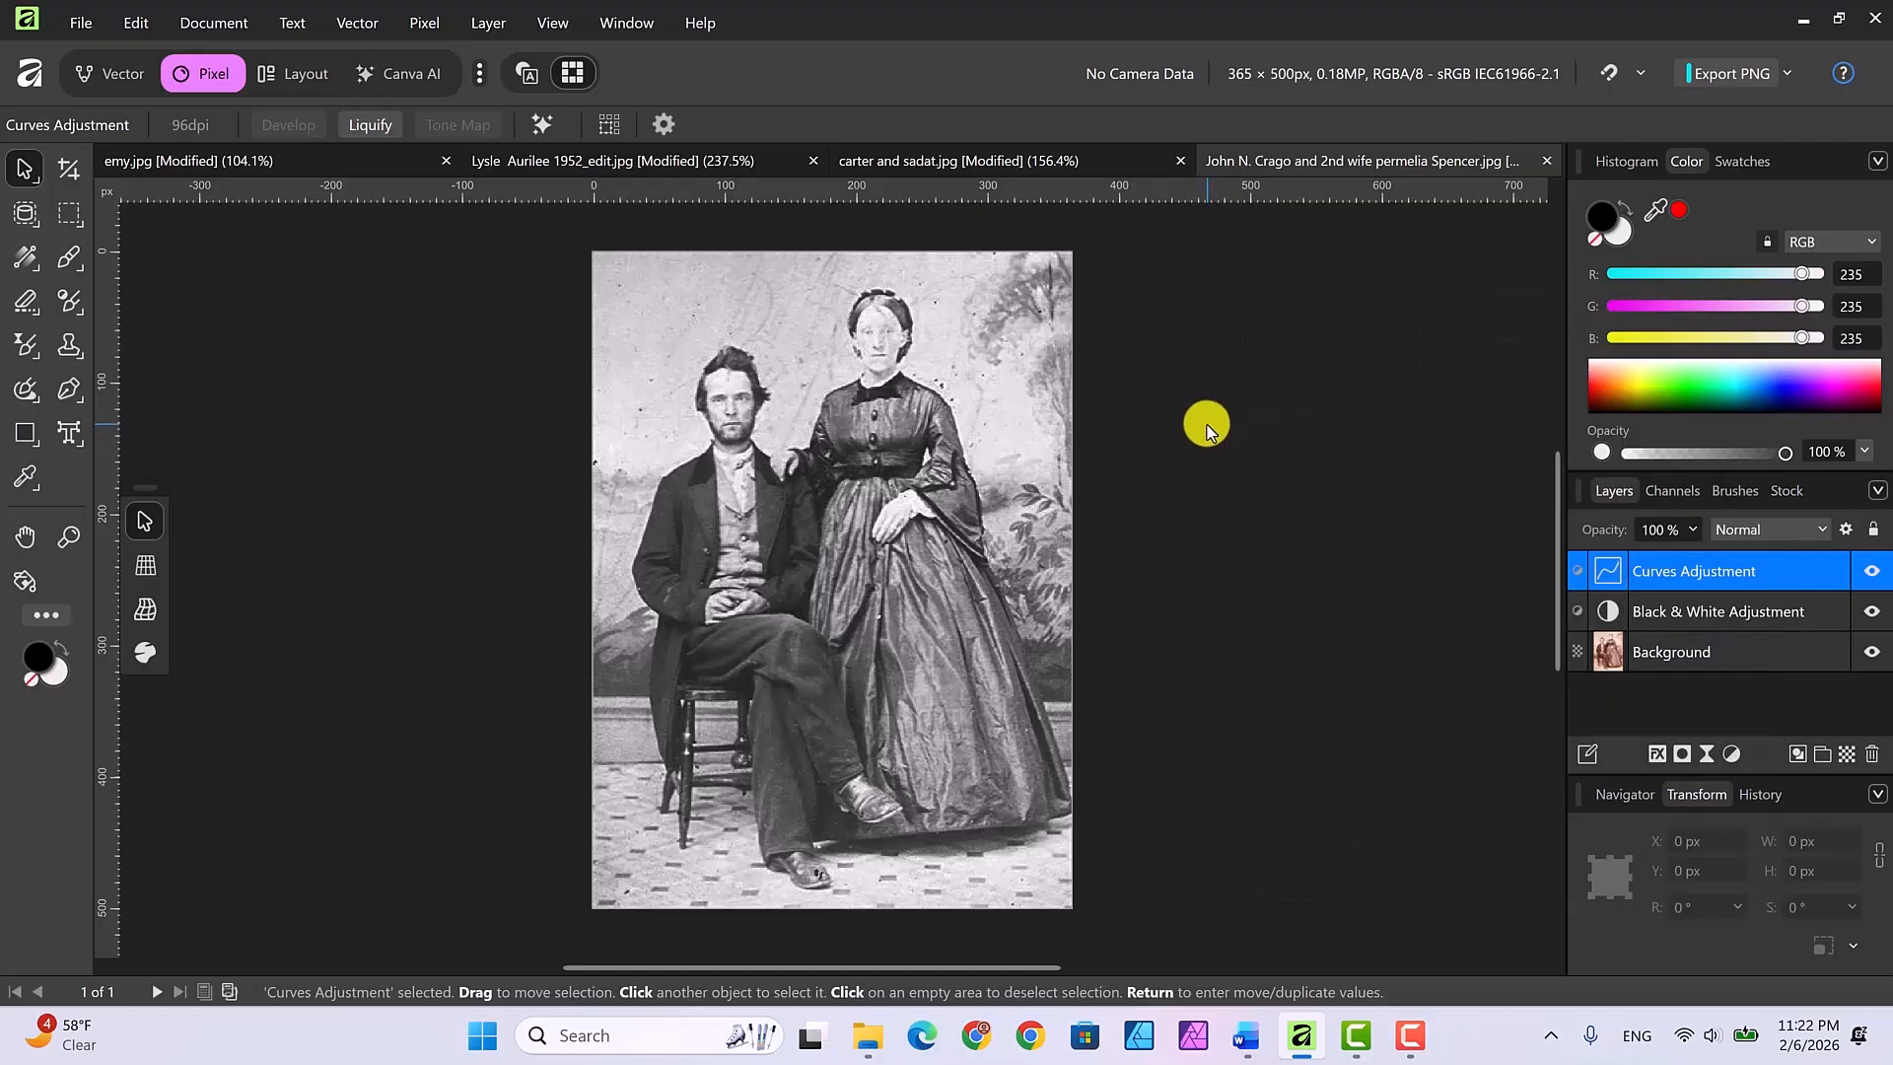
Apply Colorize to the Curves adjustment layer with a side-by-side preview, keeping saturation and temperature at 11%
{"action": "left_click", "coordinate": [542, 126]}
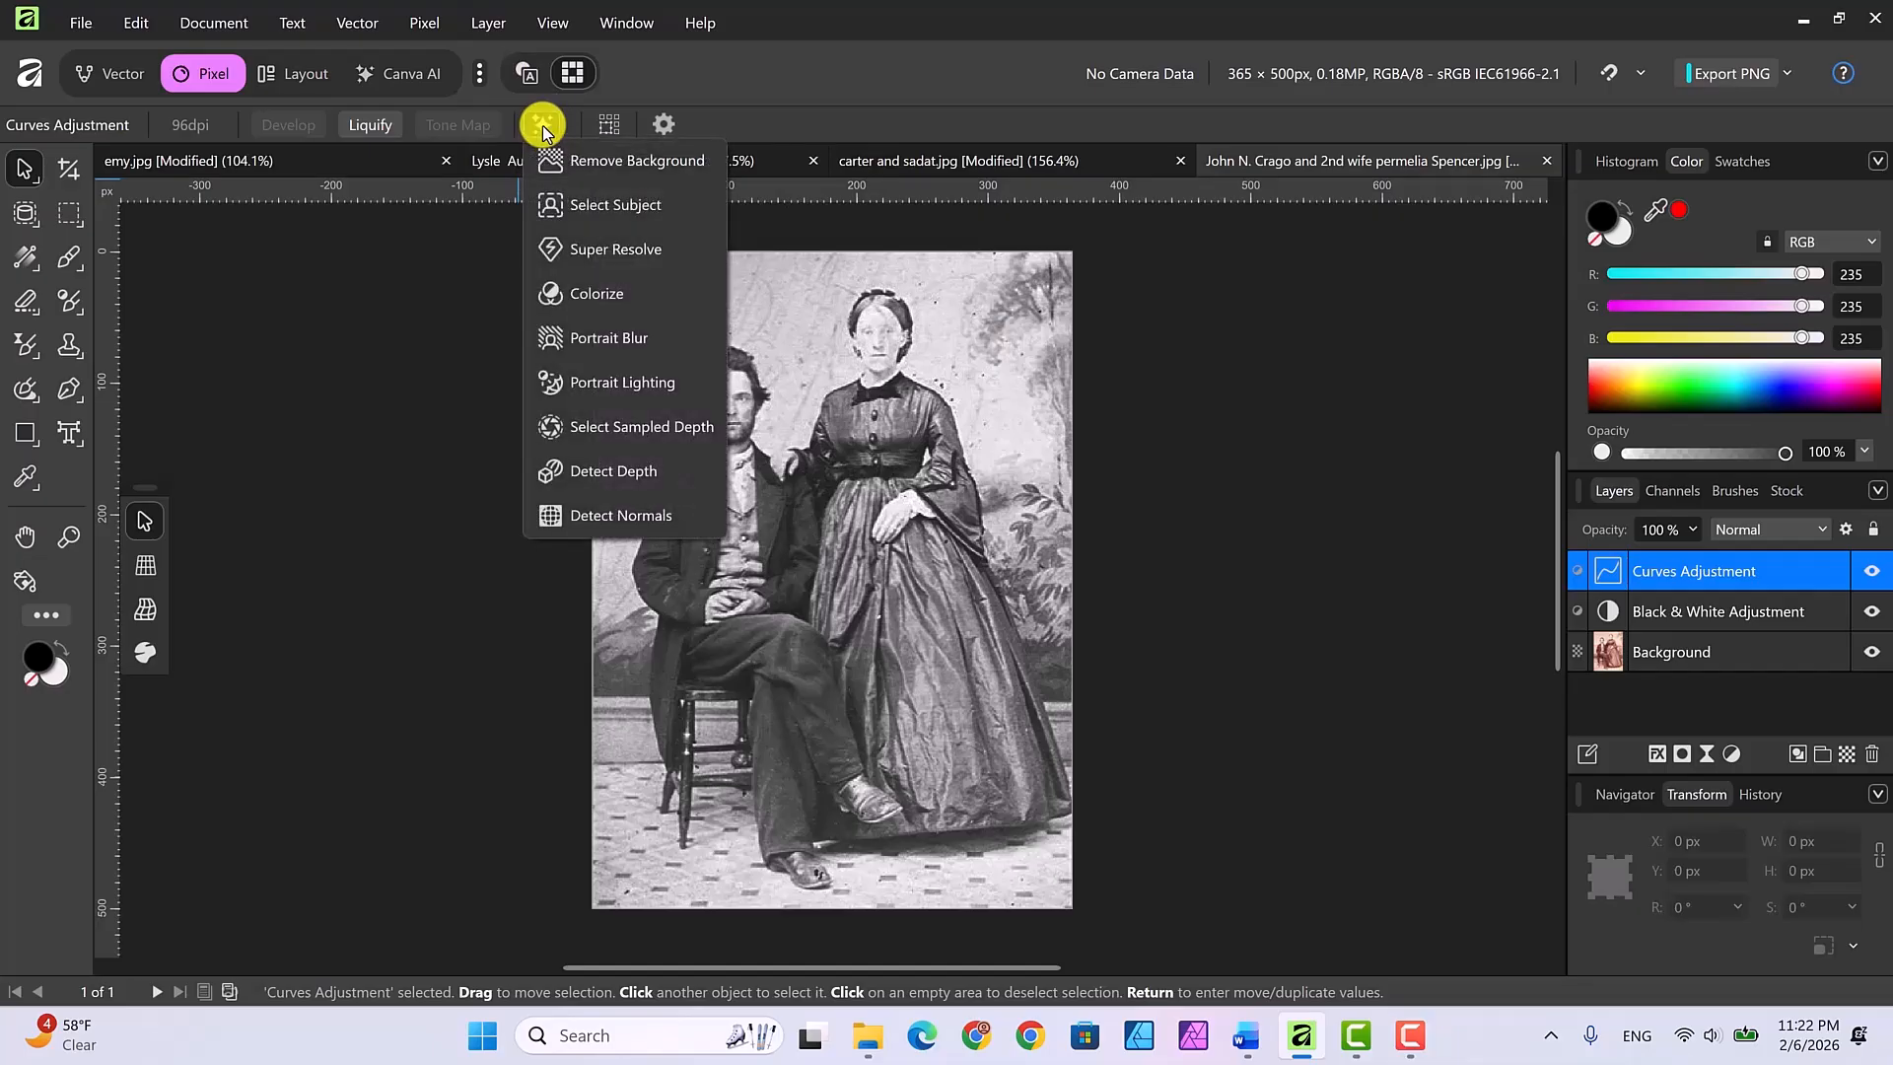
{"action": "left_click", "coordinate": [568, 288]}
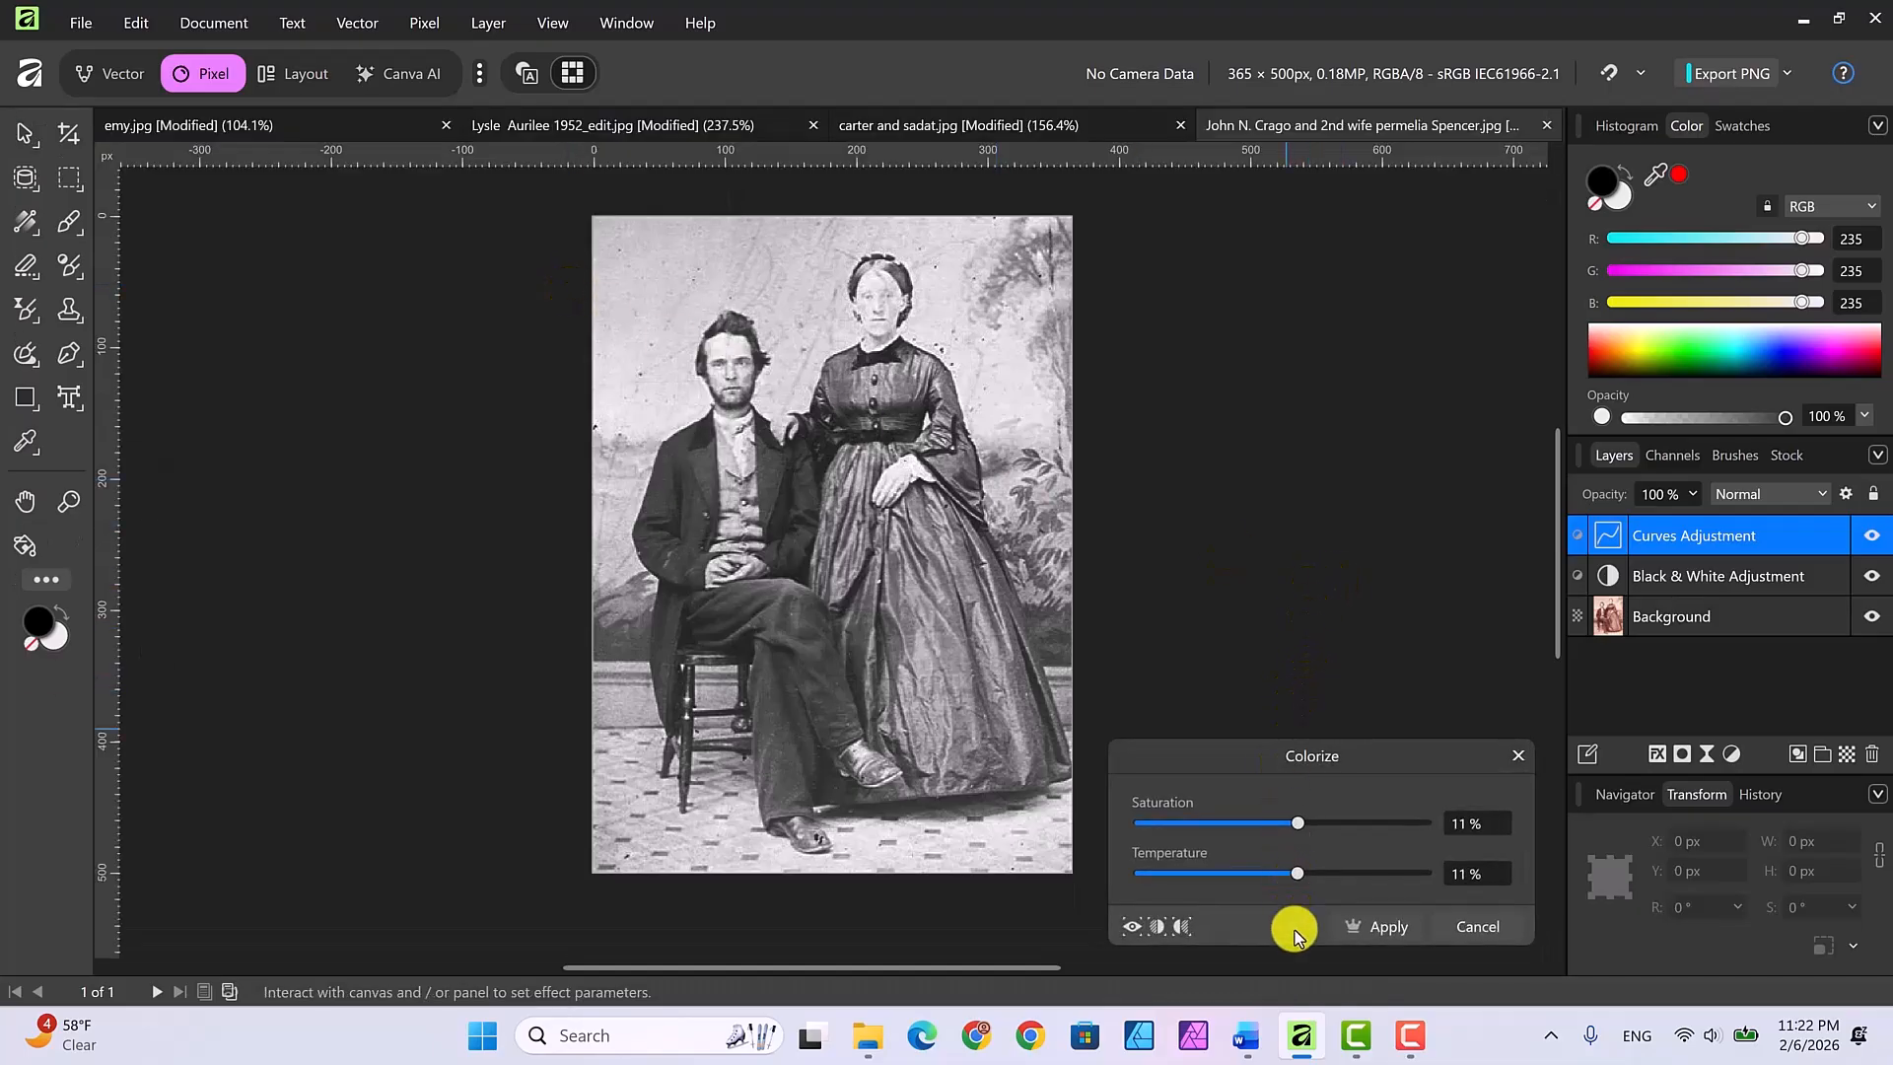
{"action": "left_click", "coordinate": [1182, 927]}
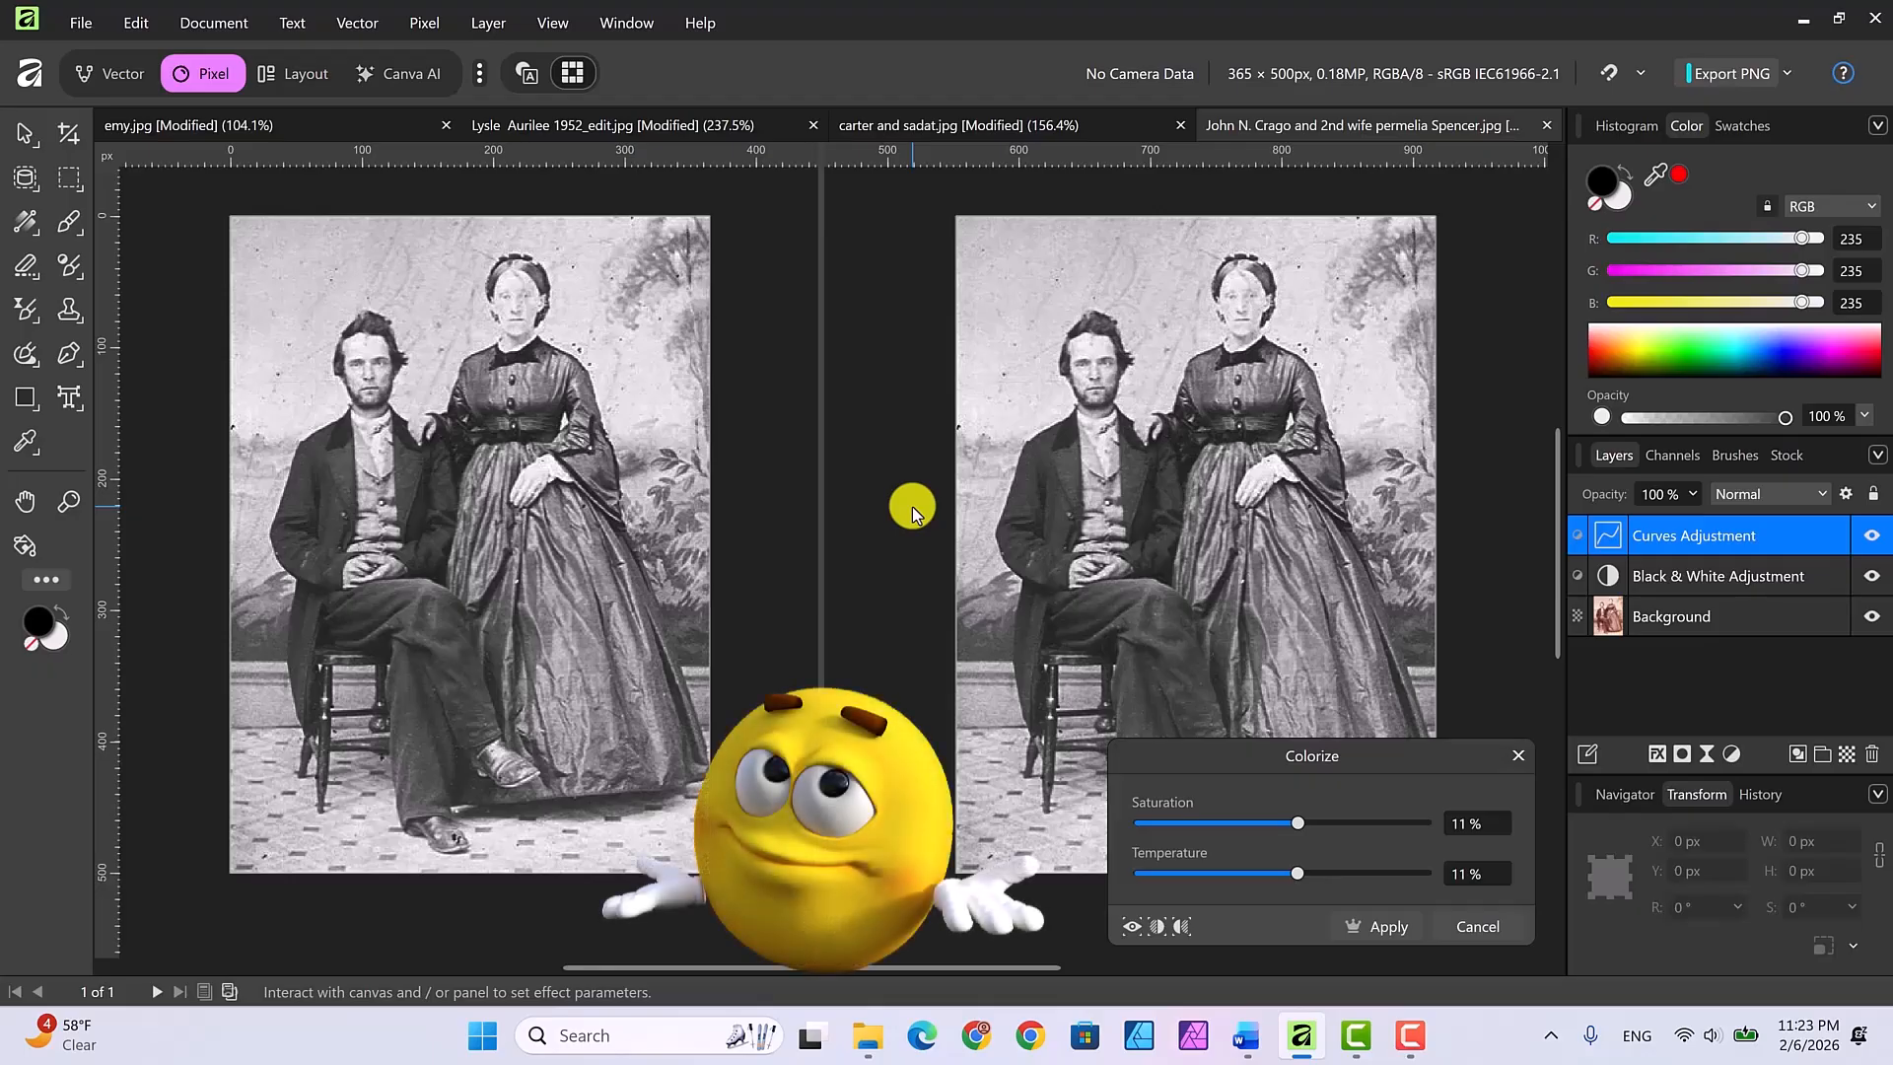
{"action": "left_click", "coordinate": [1385, 926]}
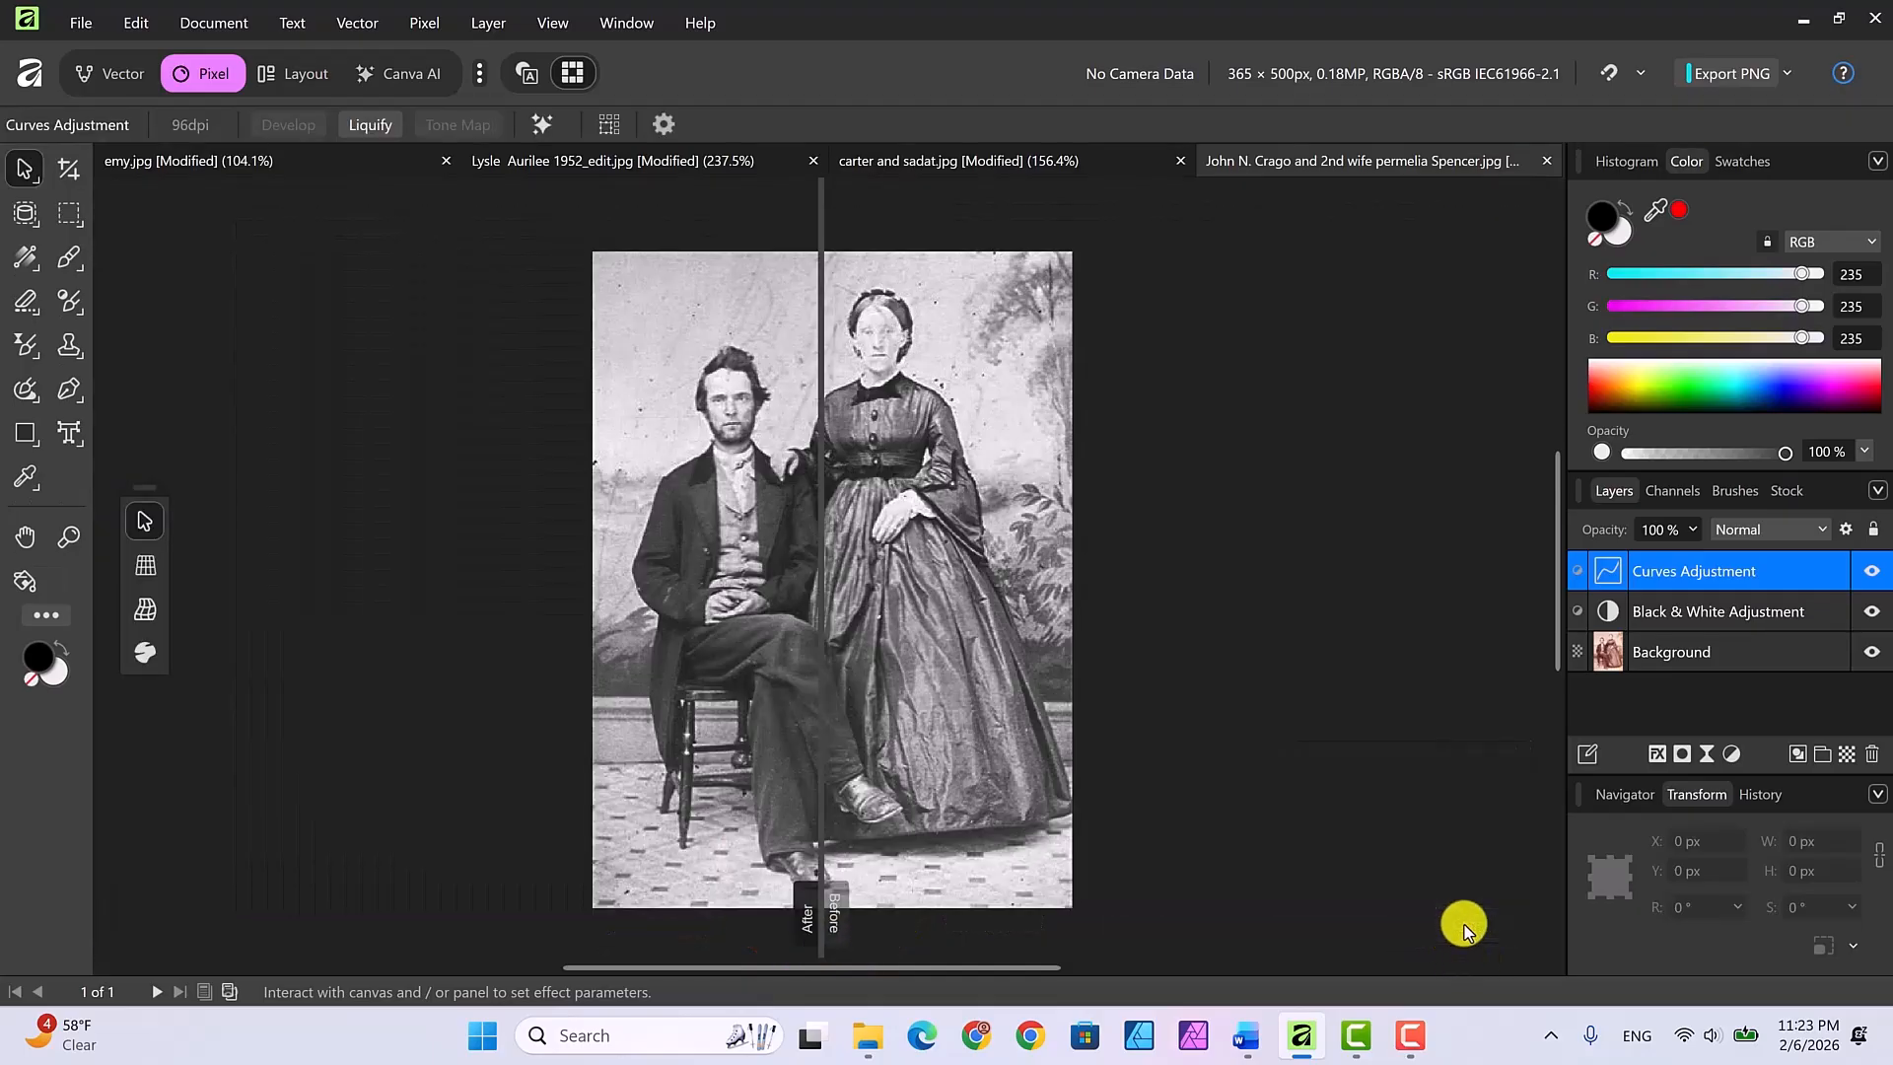